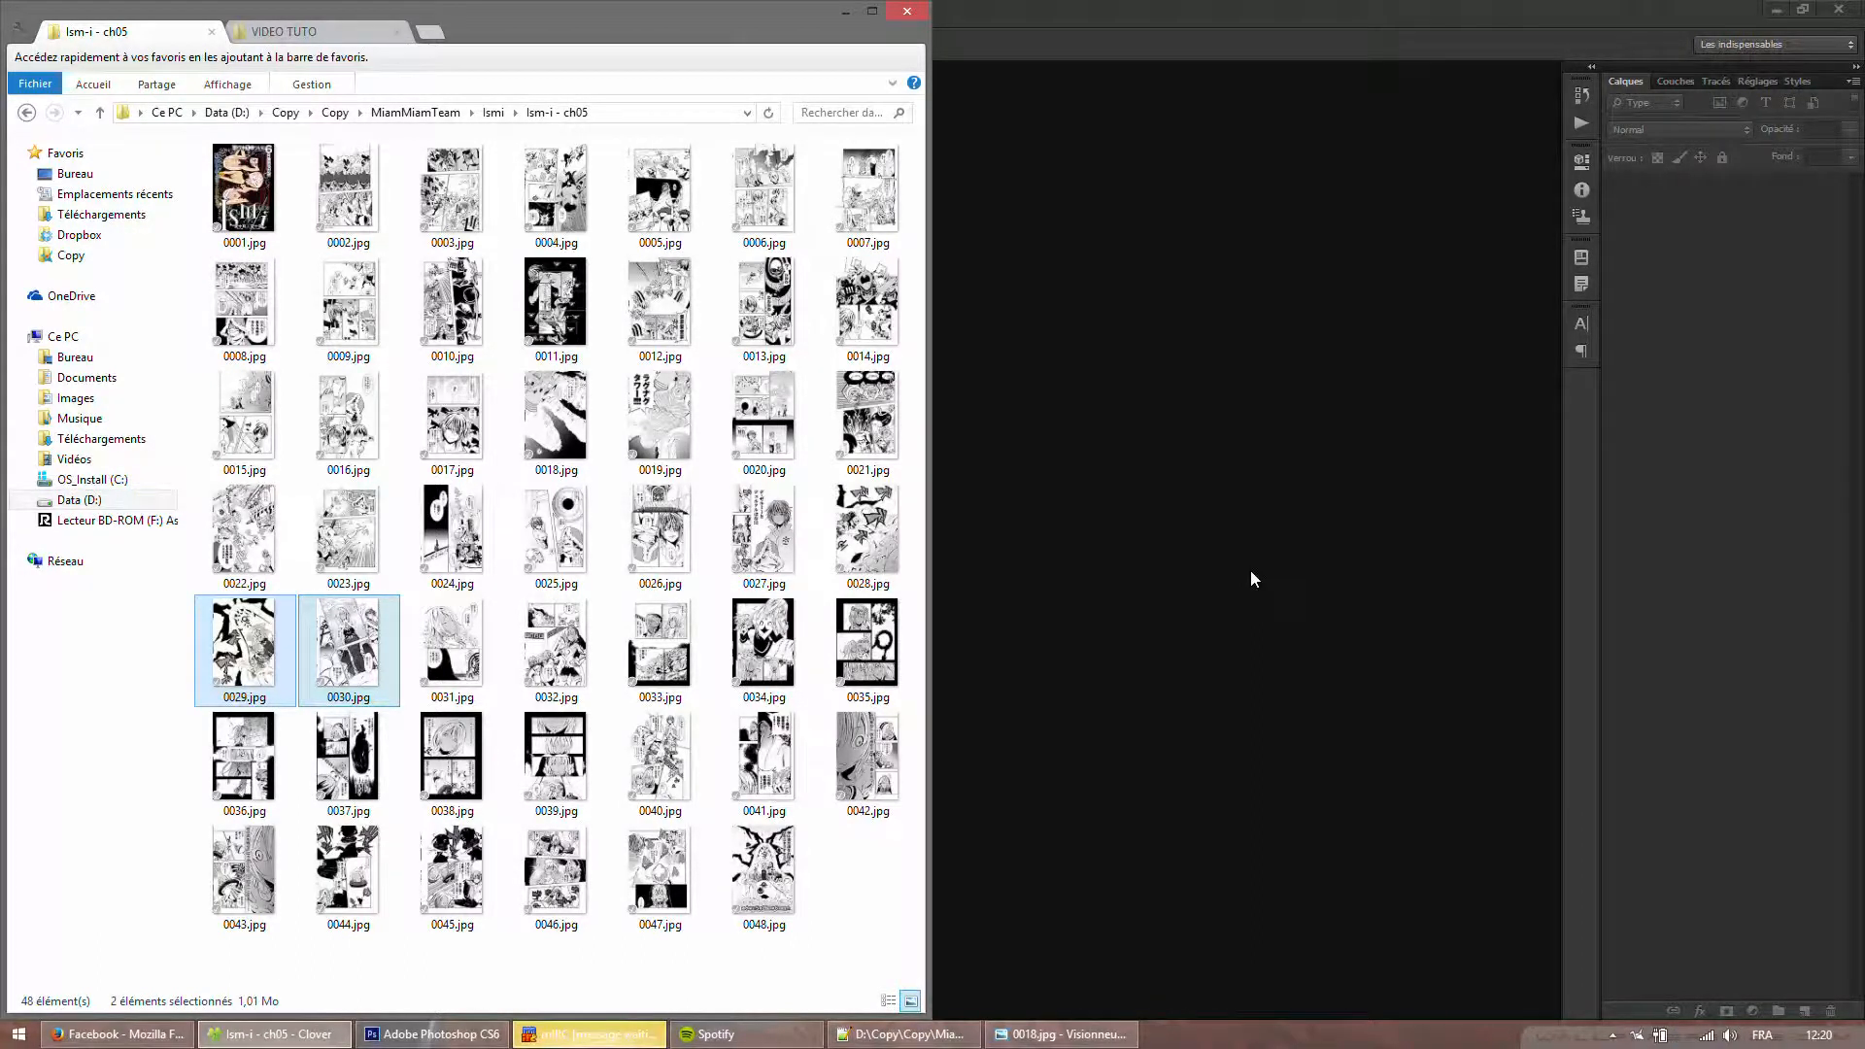
Open manga pages 0029.jpg and 0030.jpg in Photoshop, then close 0030.jpg and keep 0029.jpg open.
left_click_drag(362, 685, 1141, 515)
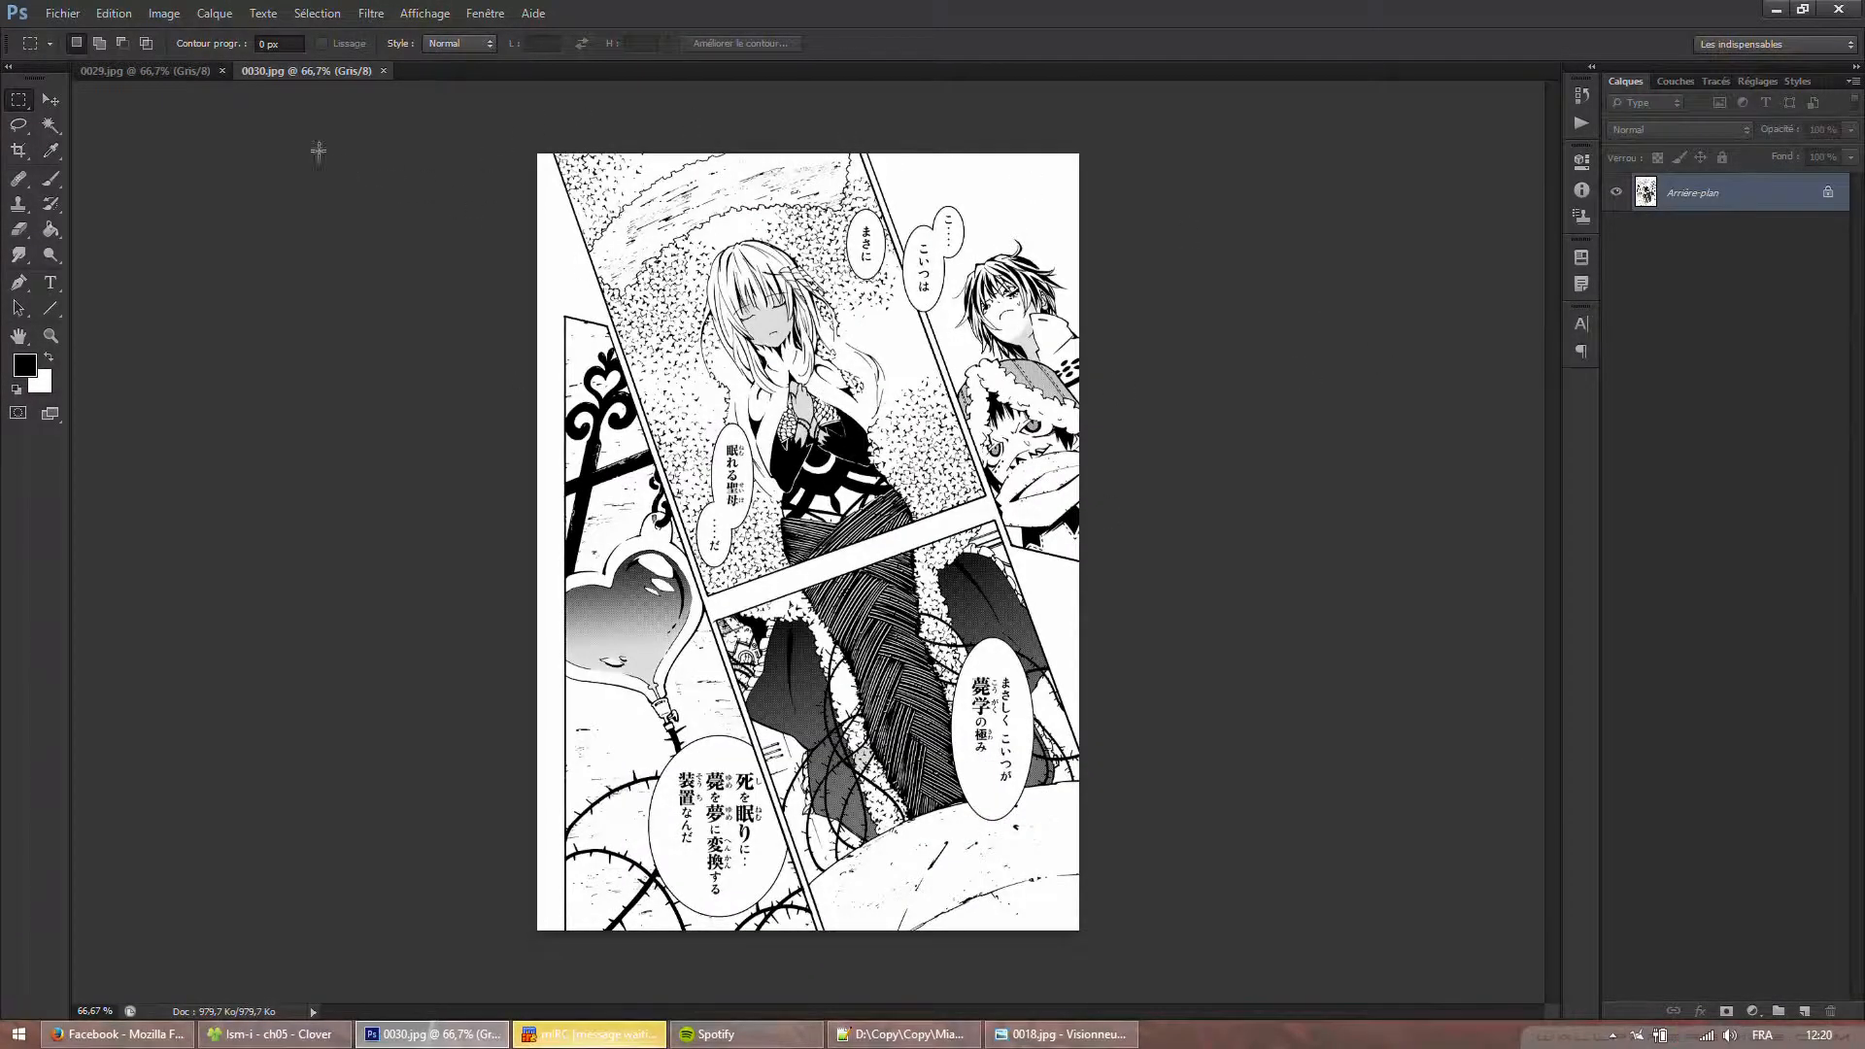
left_click(155, 72)
left_click(253, 70)
left_click(383, 71)
Open the facing page 0028.jpg from the Ismi - ch05 folder as a second document in Photoshop.
left_click(275, 1033)
left_click_drag(243, 641, 1137, 73)
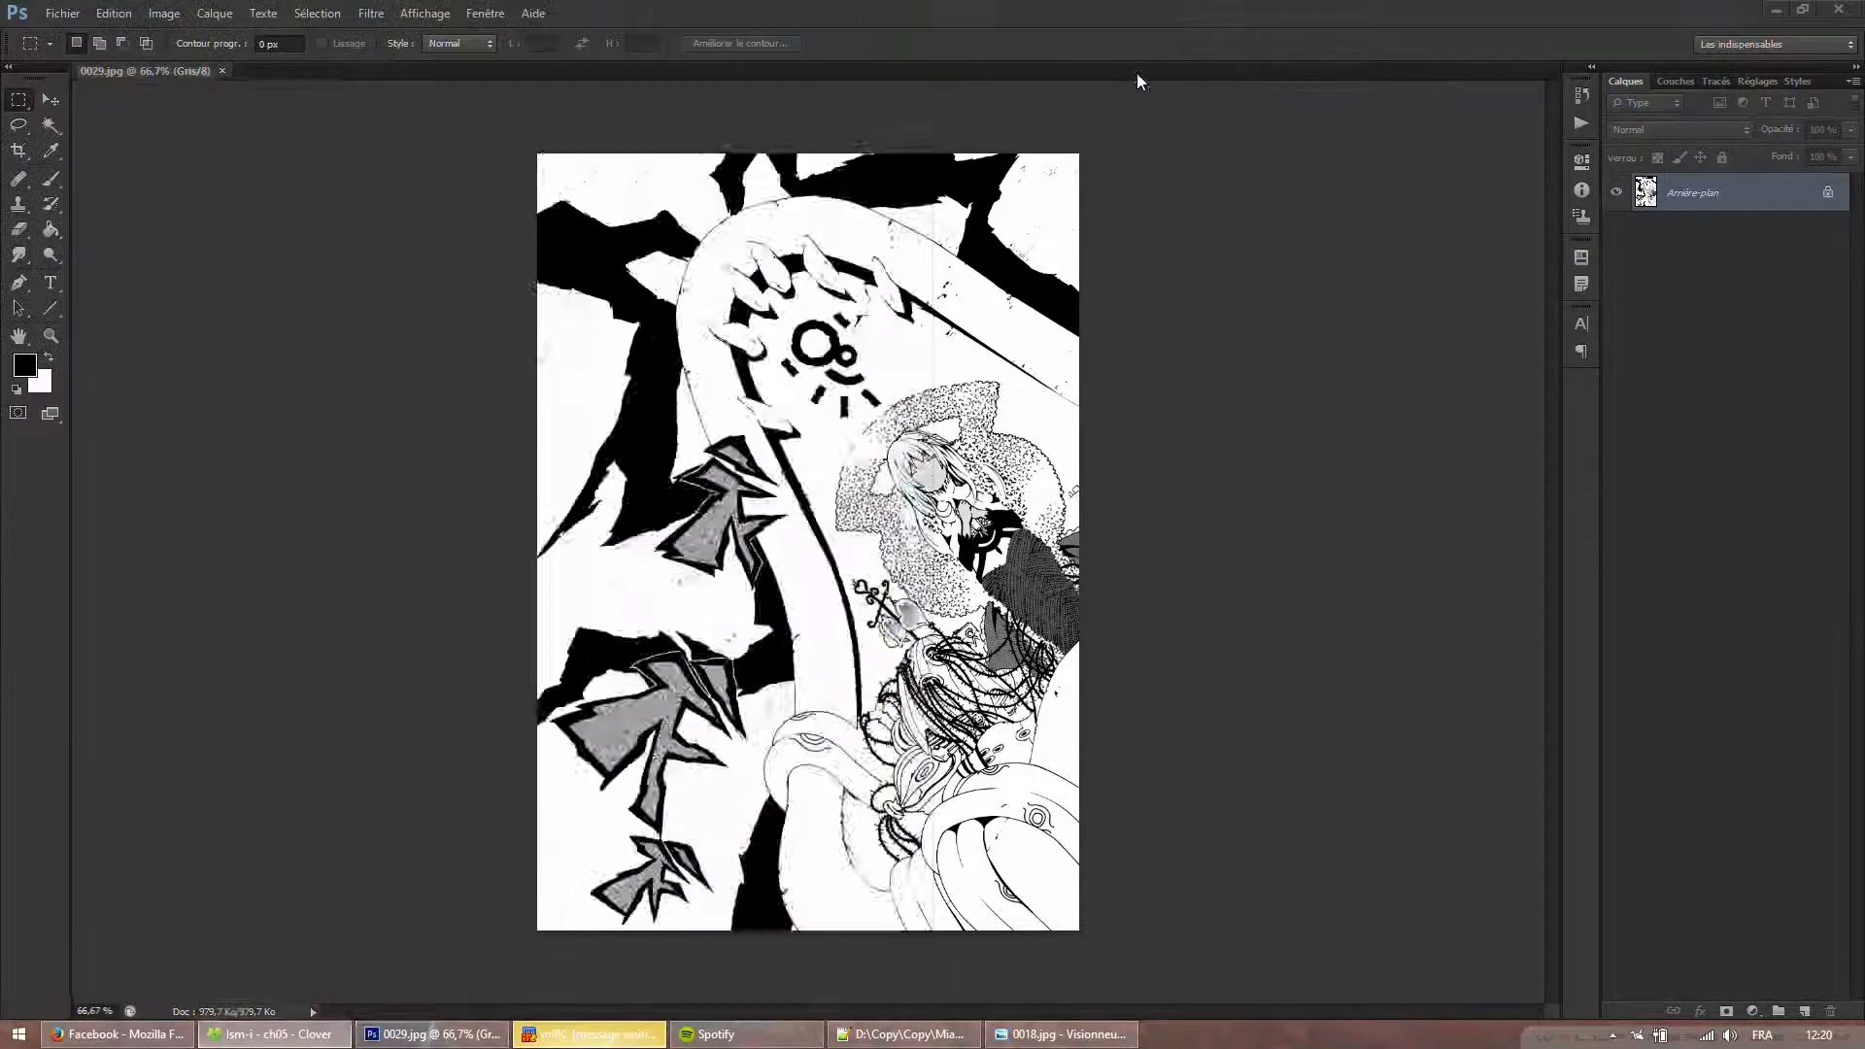
left_click(185, 72)
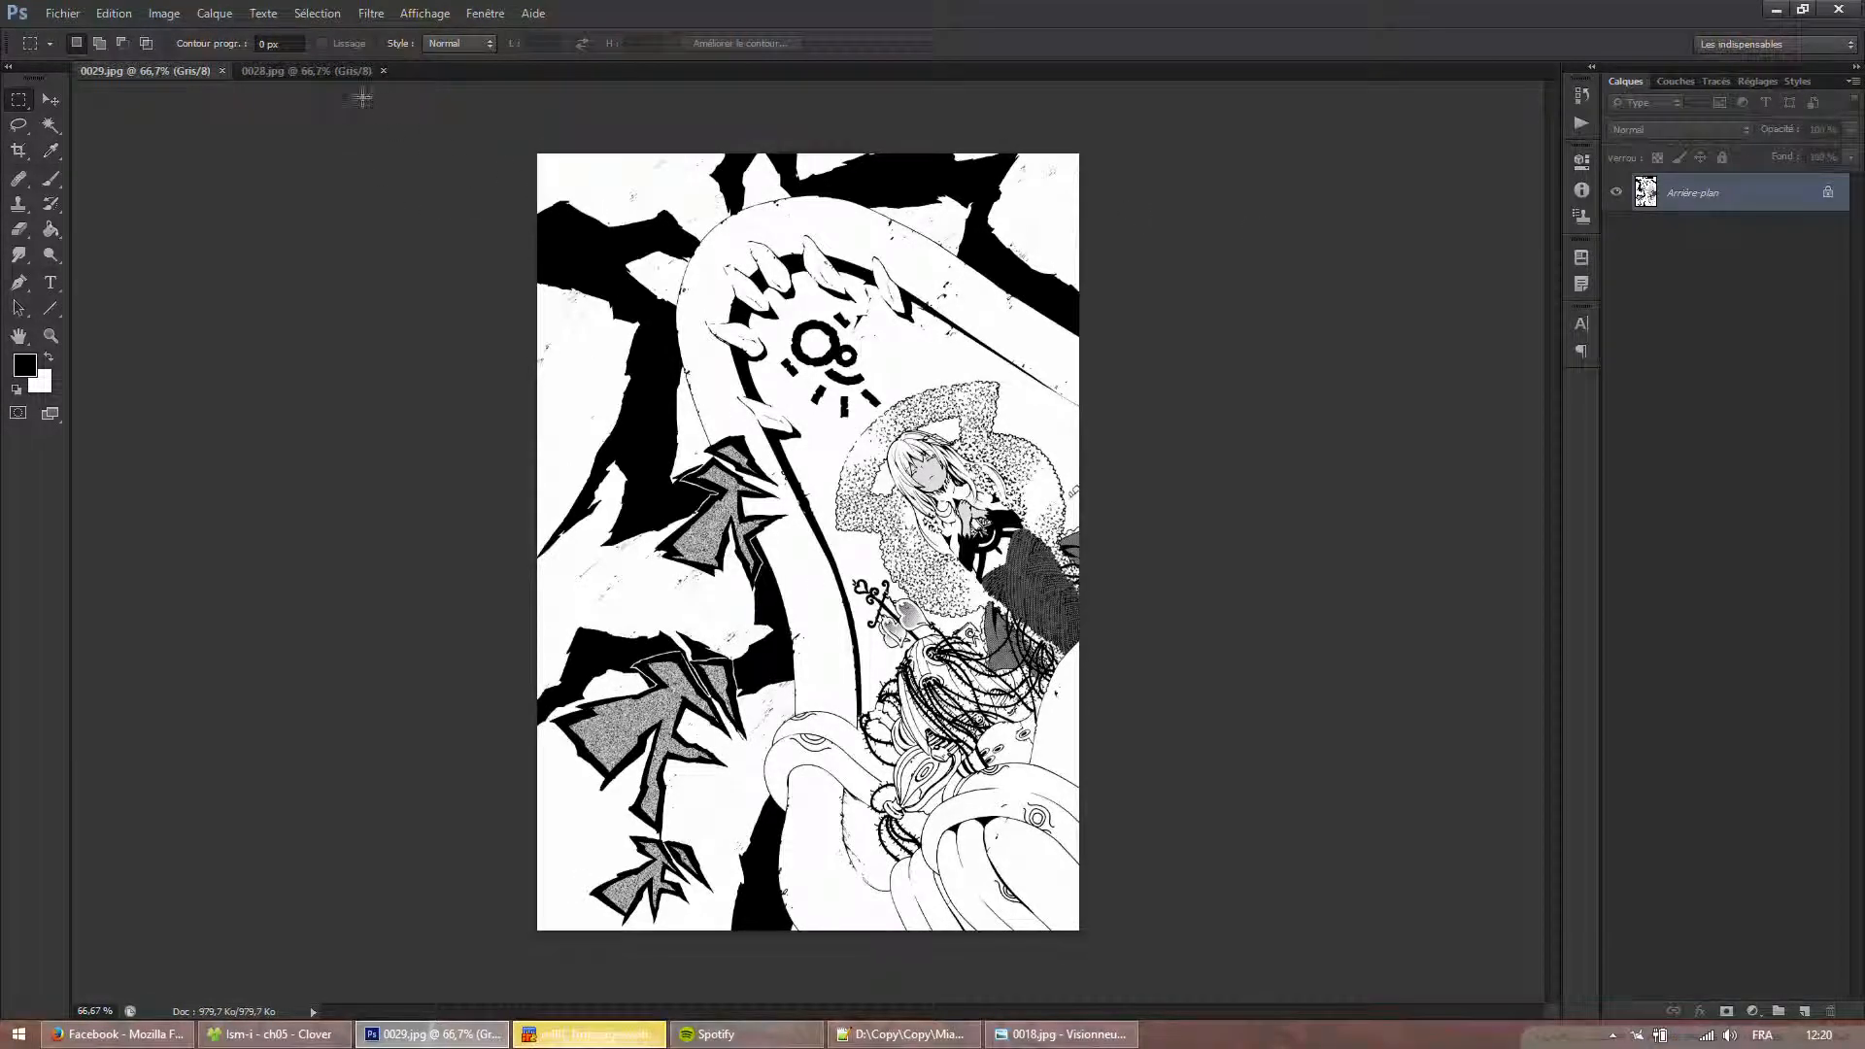
left_click(323, 73)
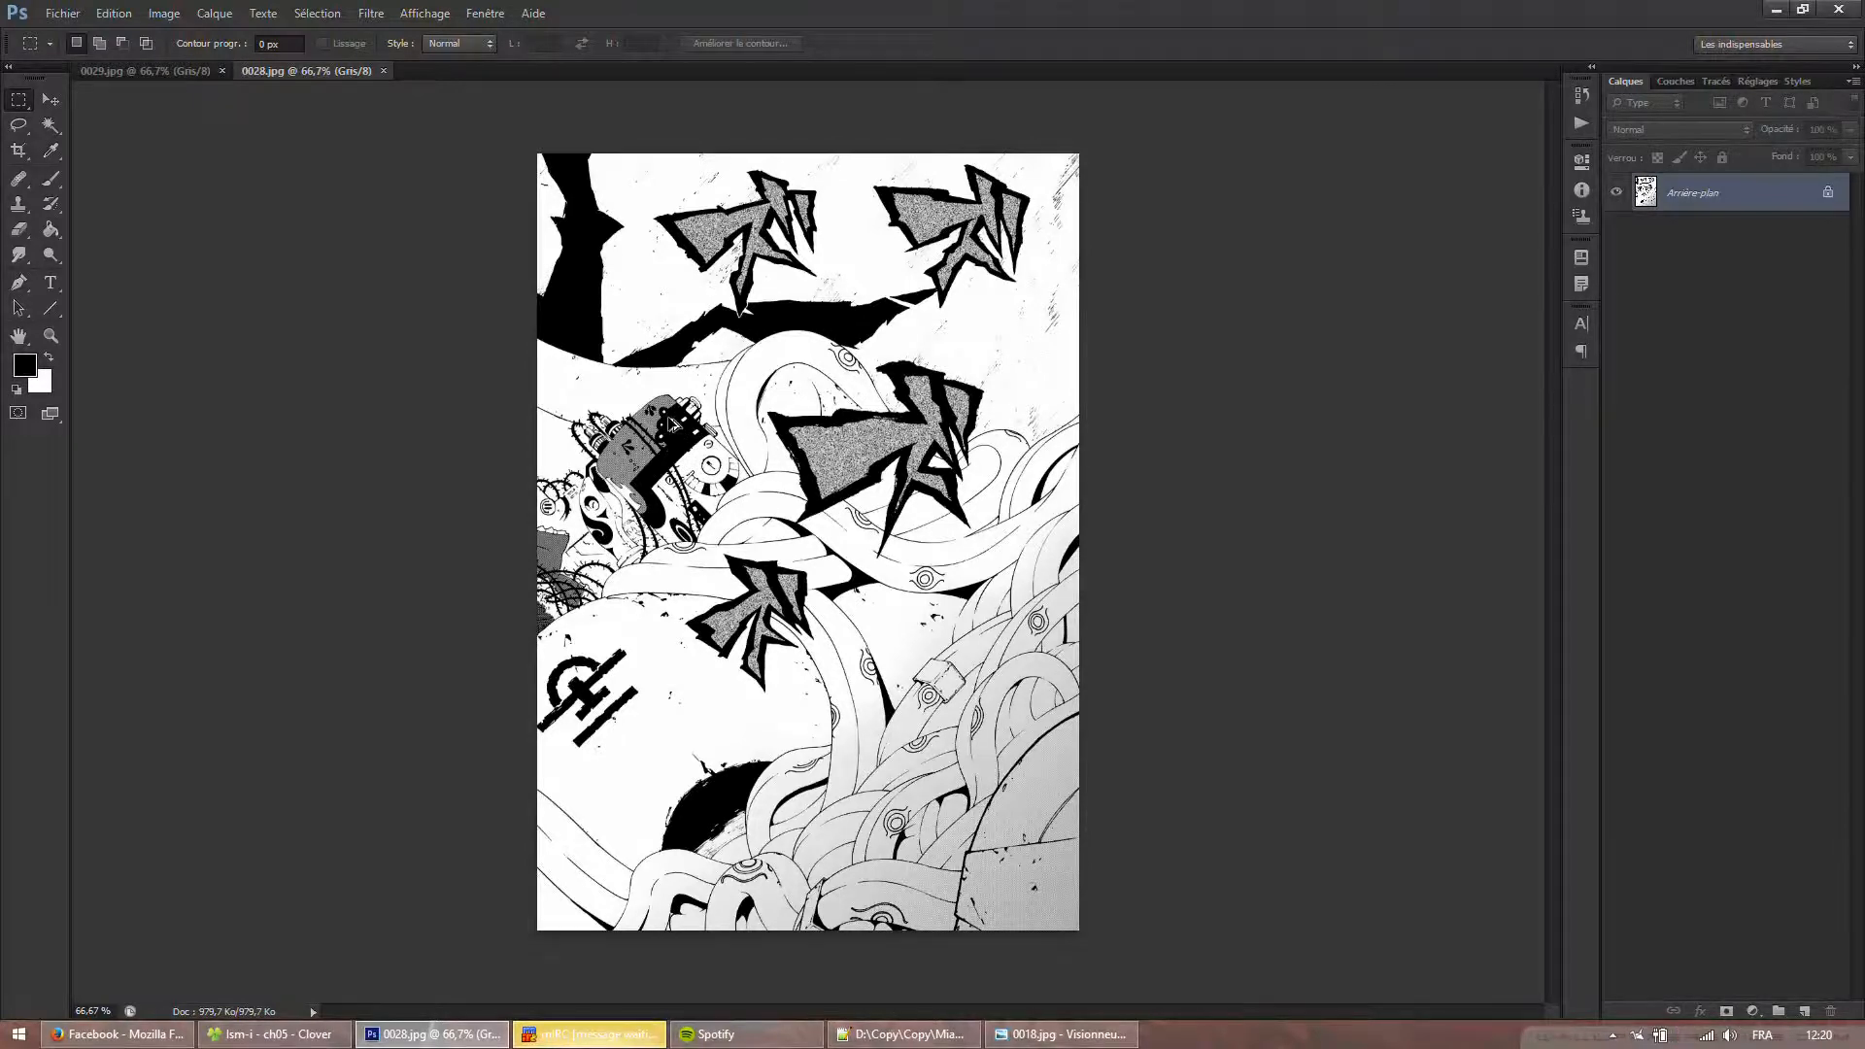
Enlarge the canvas of 0028.jpg to 210 % width, anchored at the middle right so the blank space extends to the page's left.
key("ctrl+alt+c")
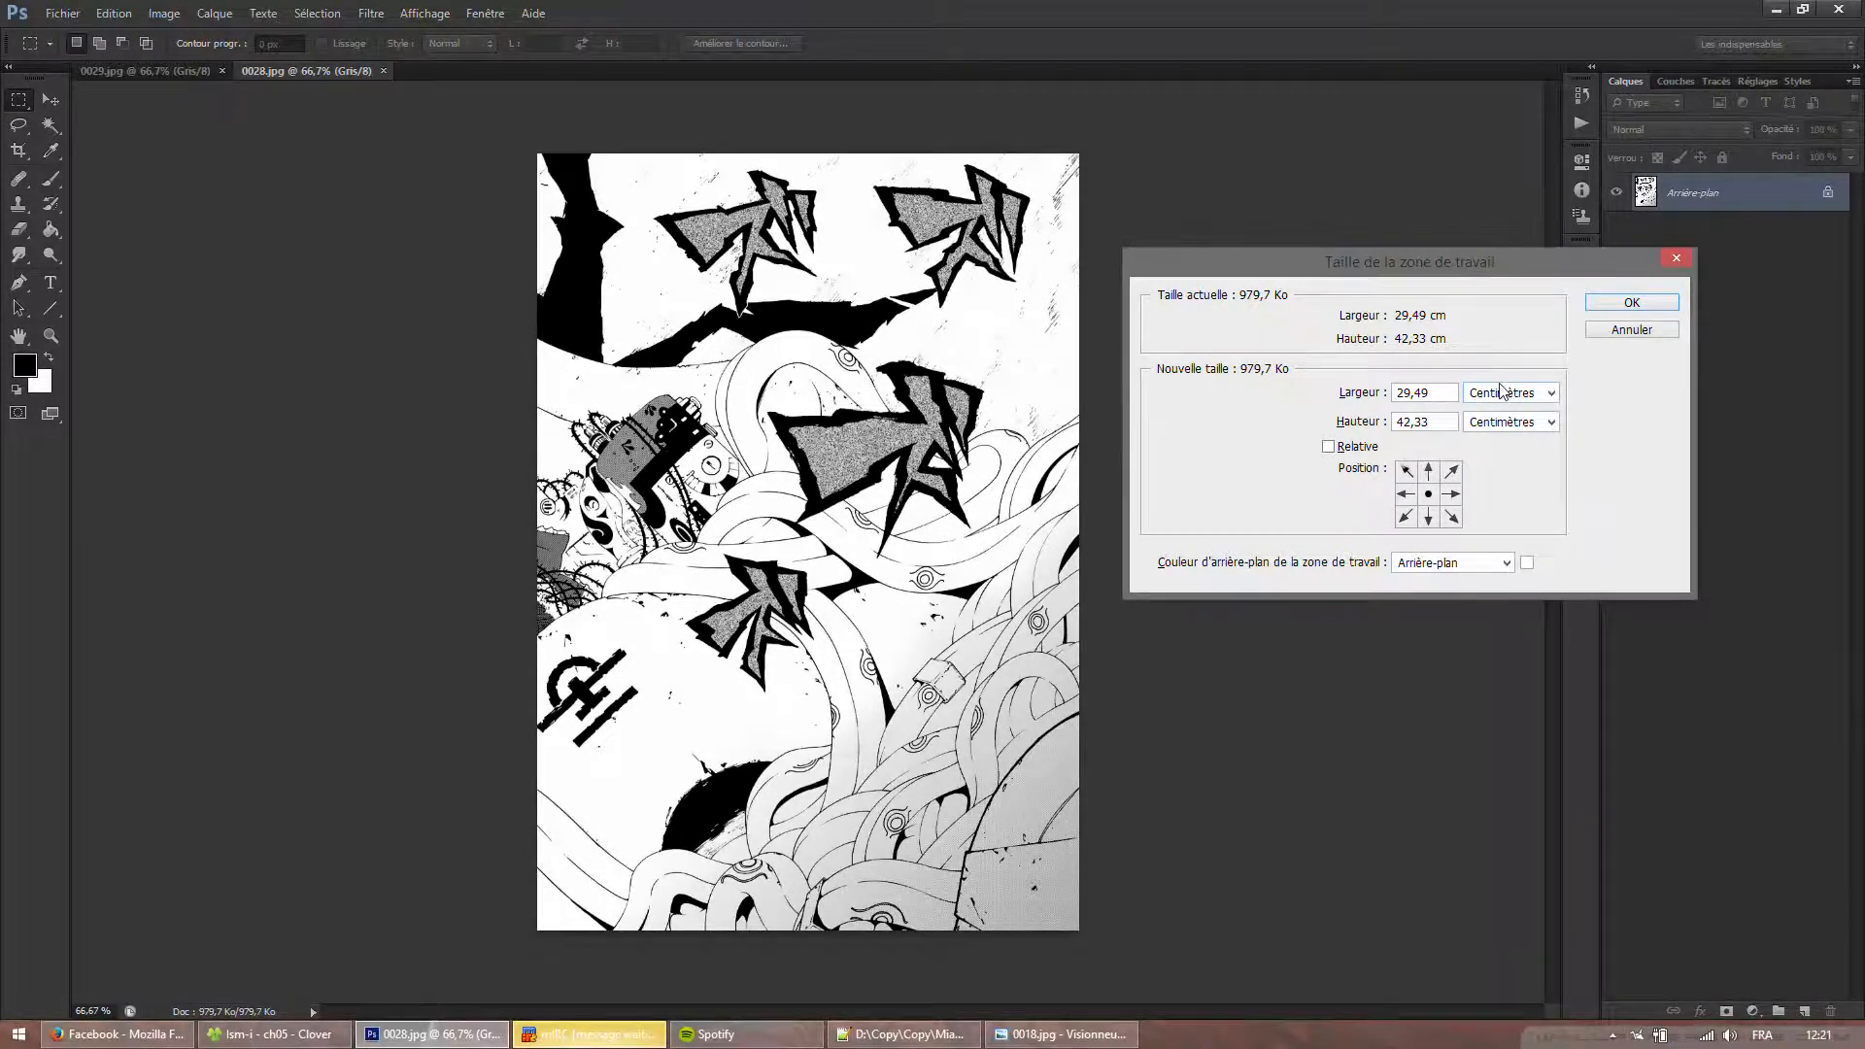
left_click(1503, 391)
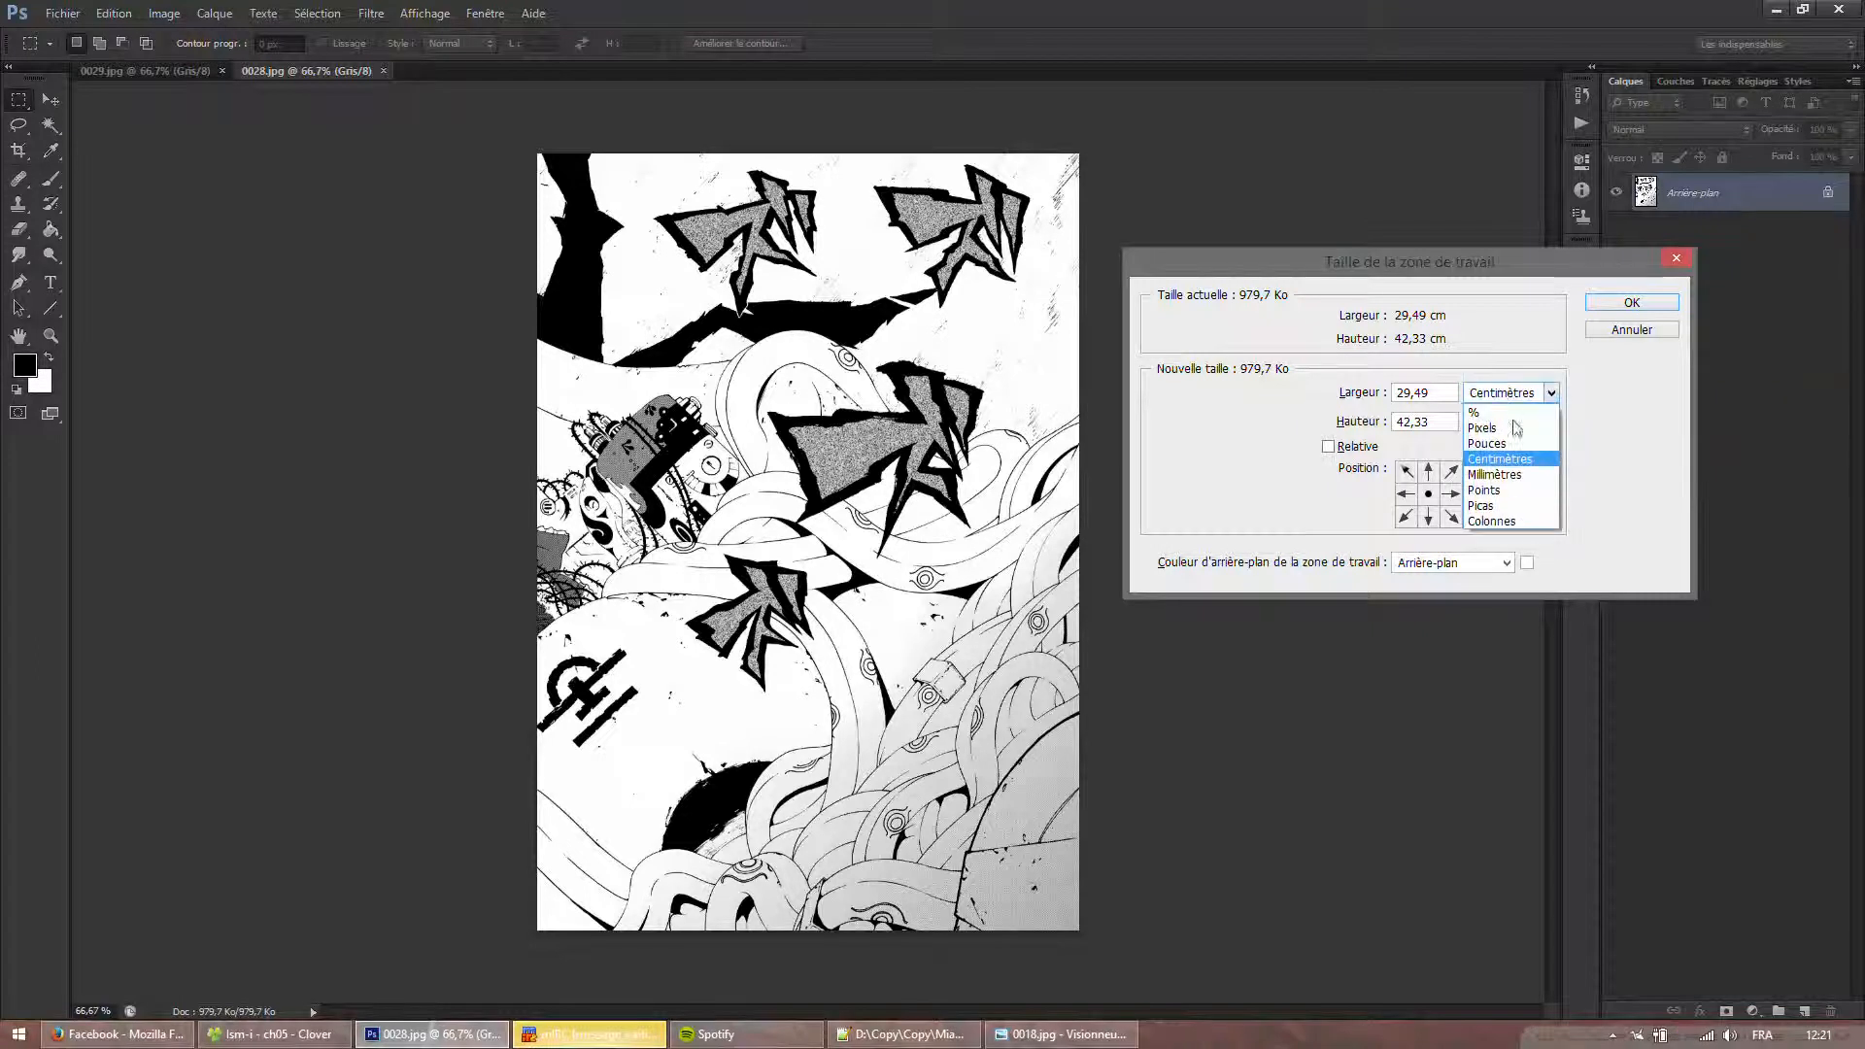
left_click(1517, 417)
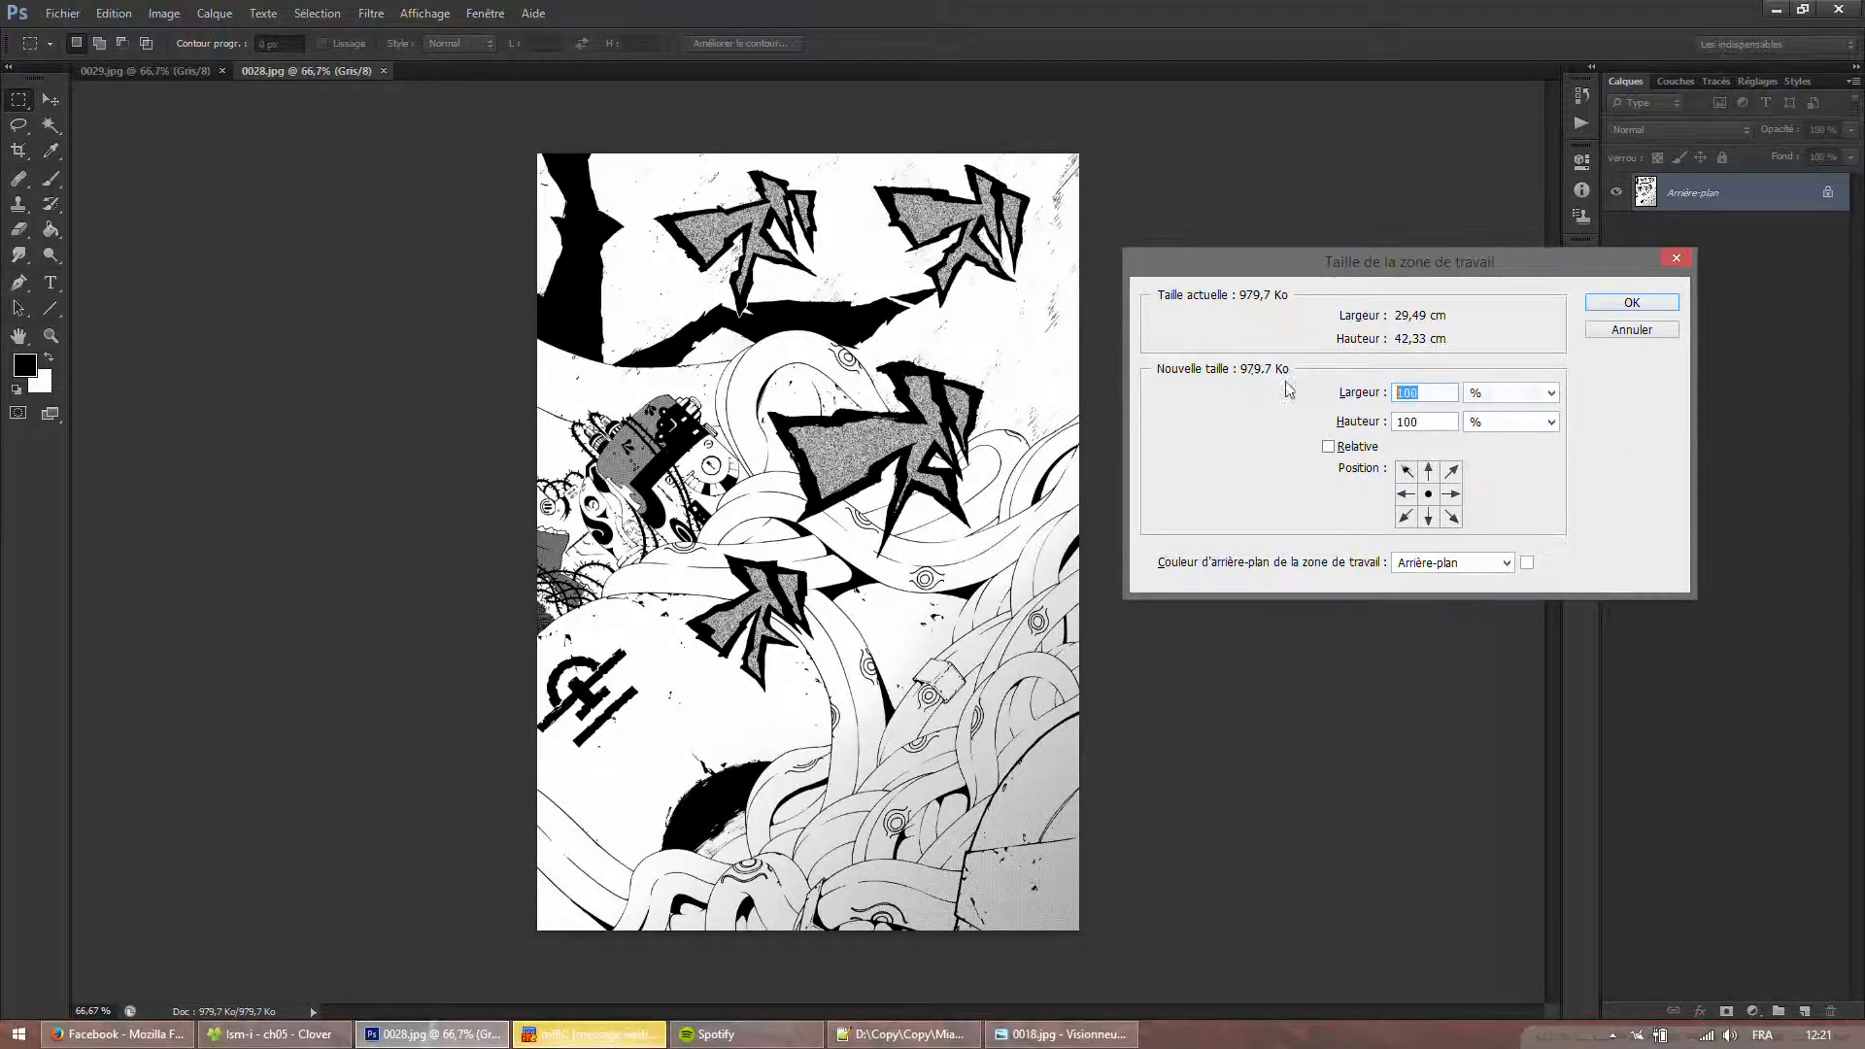
type("21")
left_click(1405, 495)
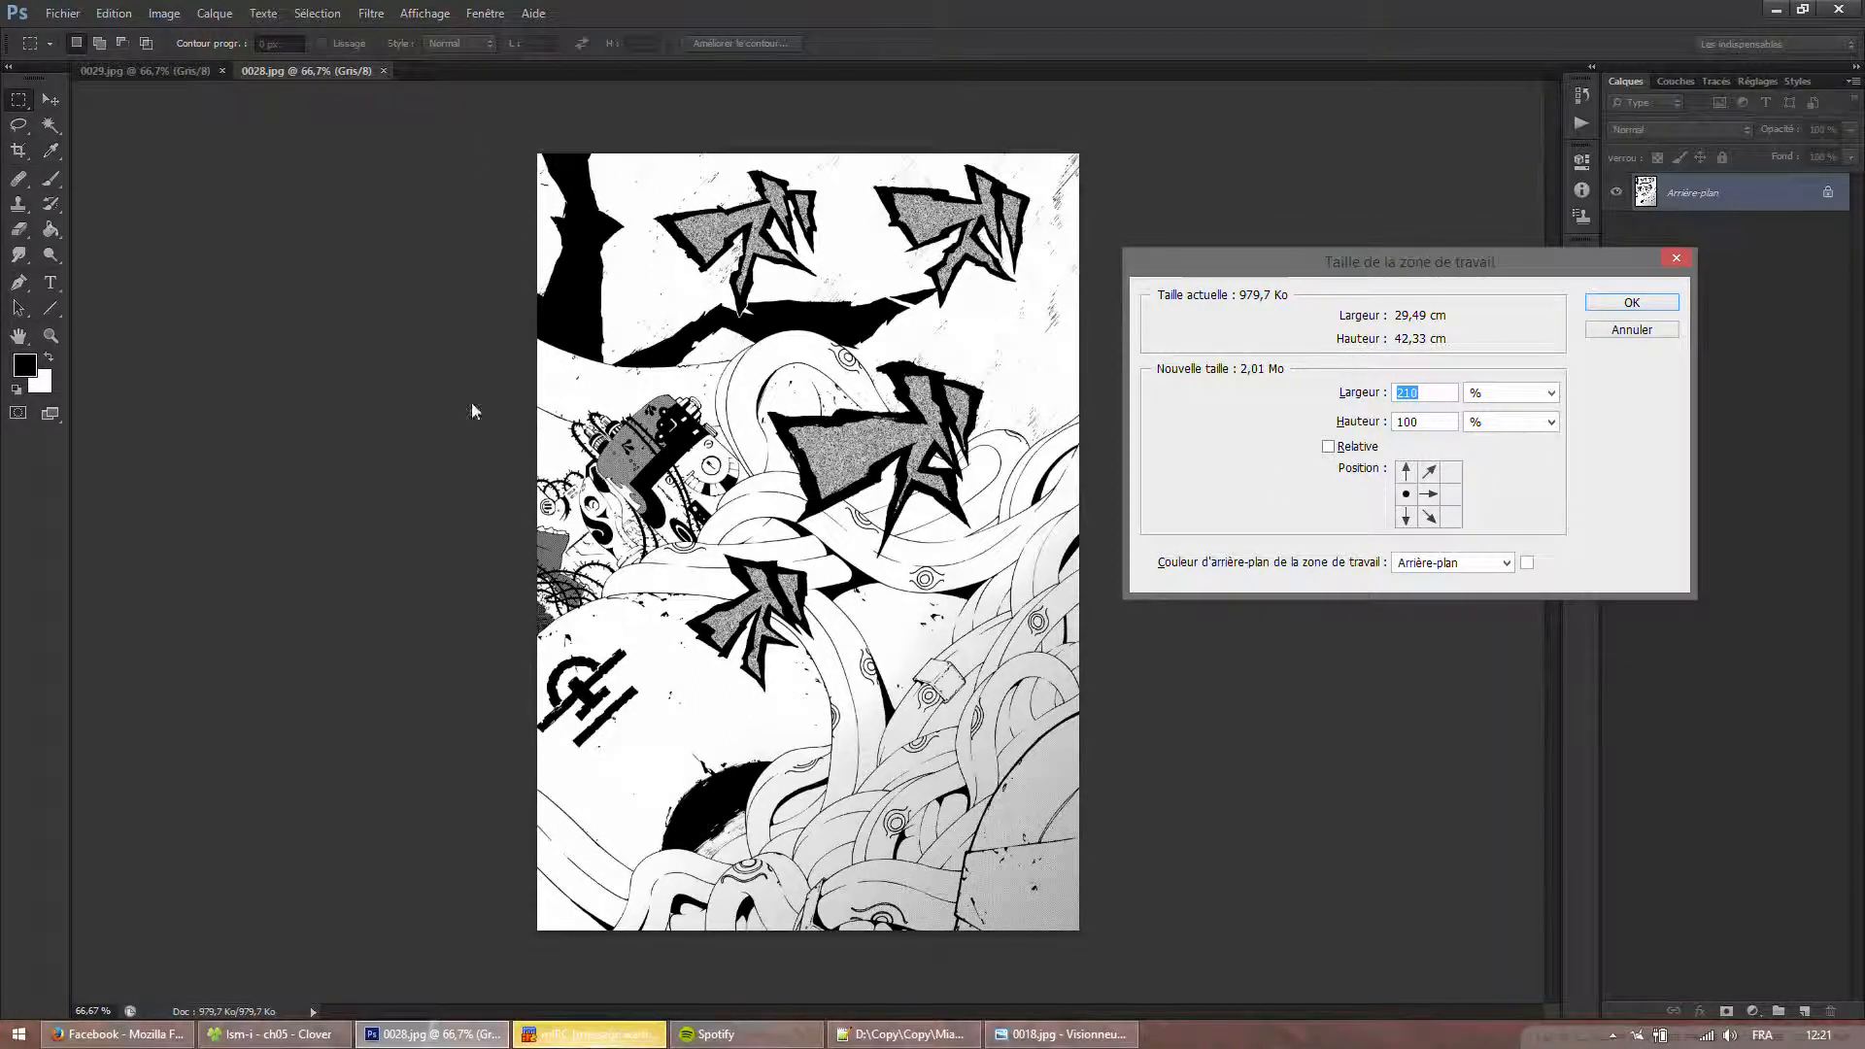
left_click(1452, 495)
left_click(1632, 304)
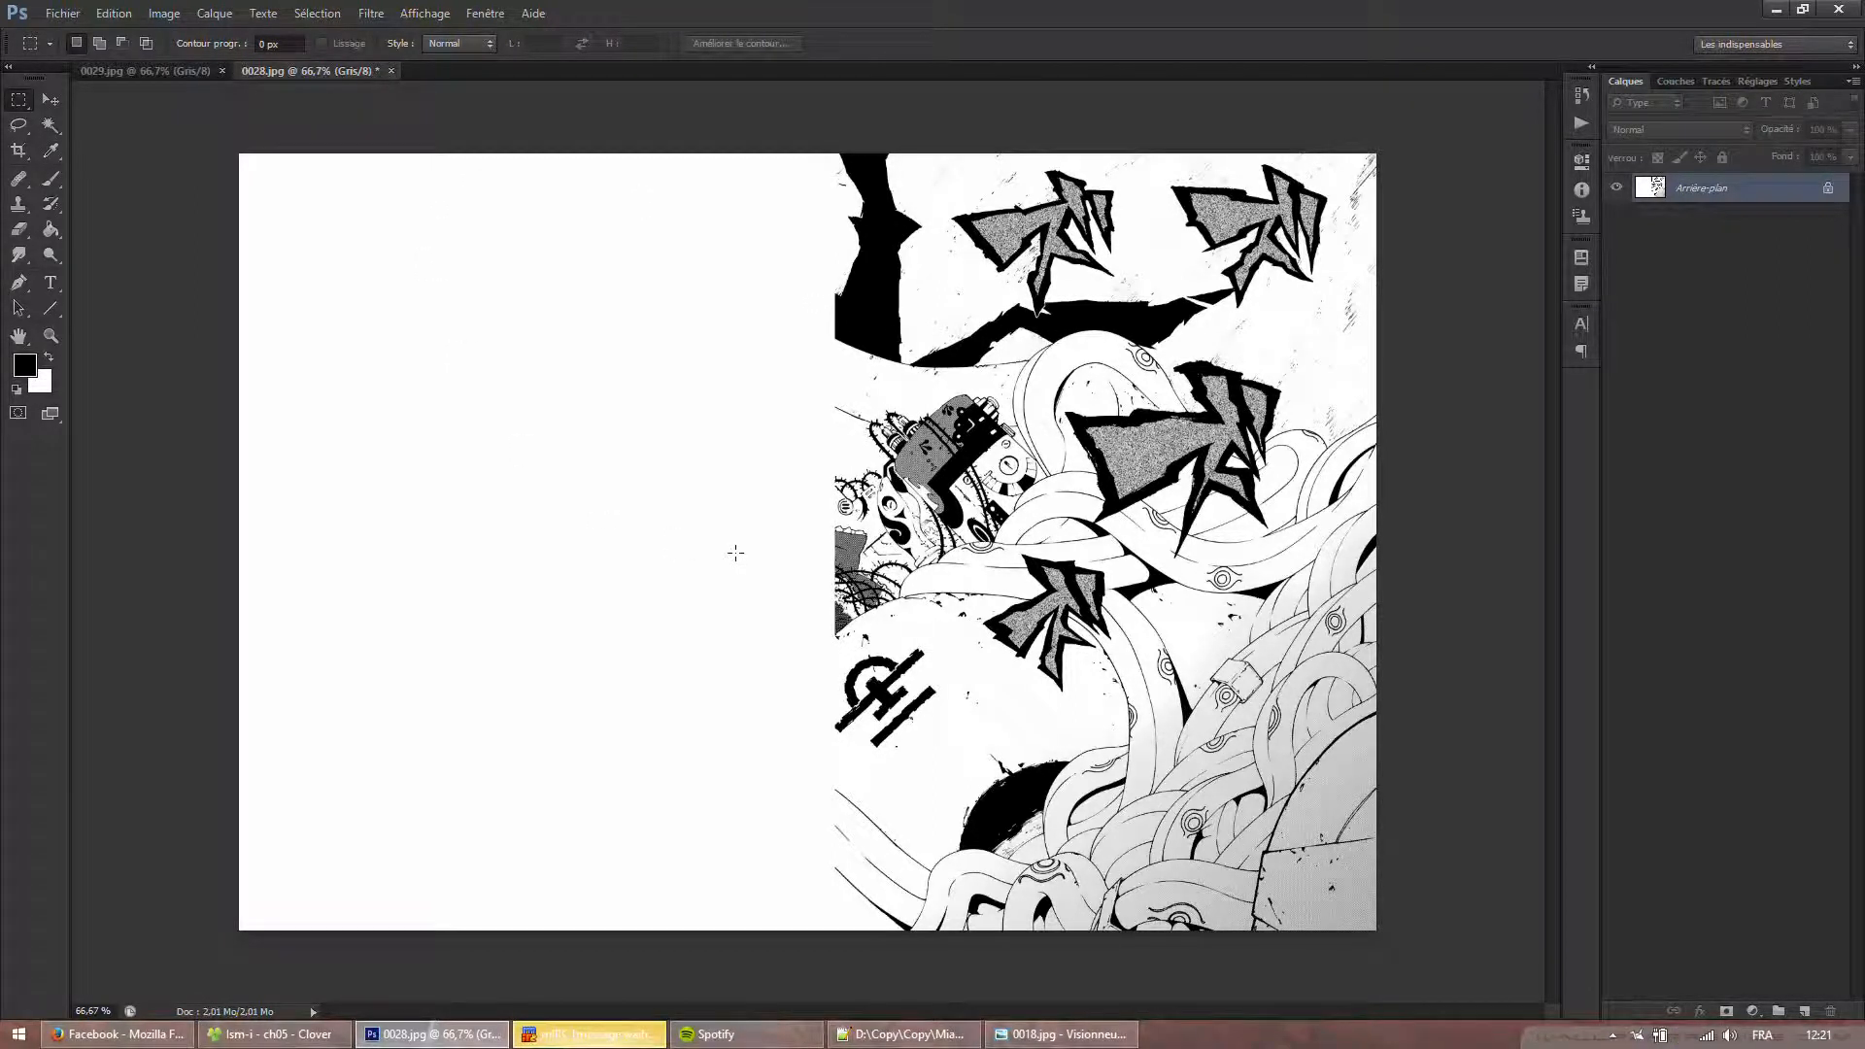
Detach 0029.jpg into a floating window and move it clear of the blank left half of the 0028.jpg canvas.
left_click(158, 67)
right_click(160, 71)
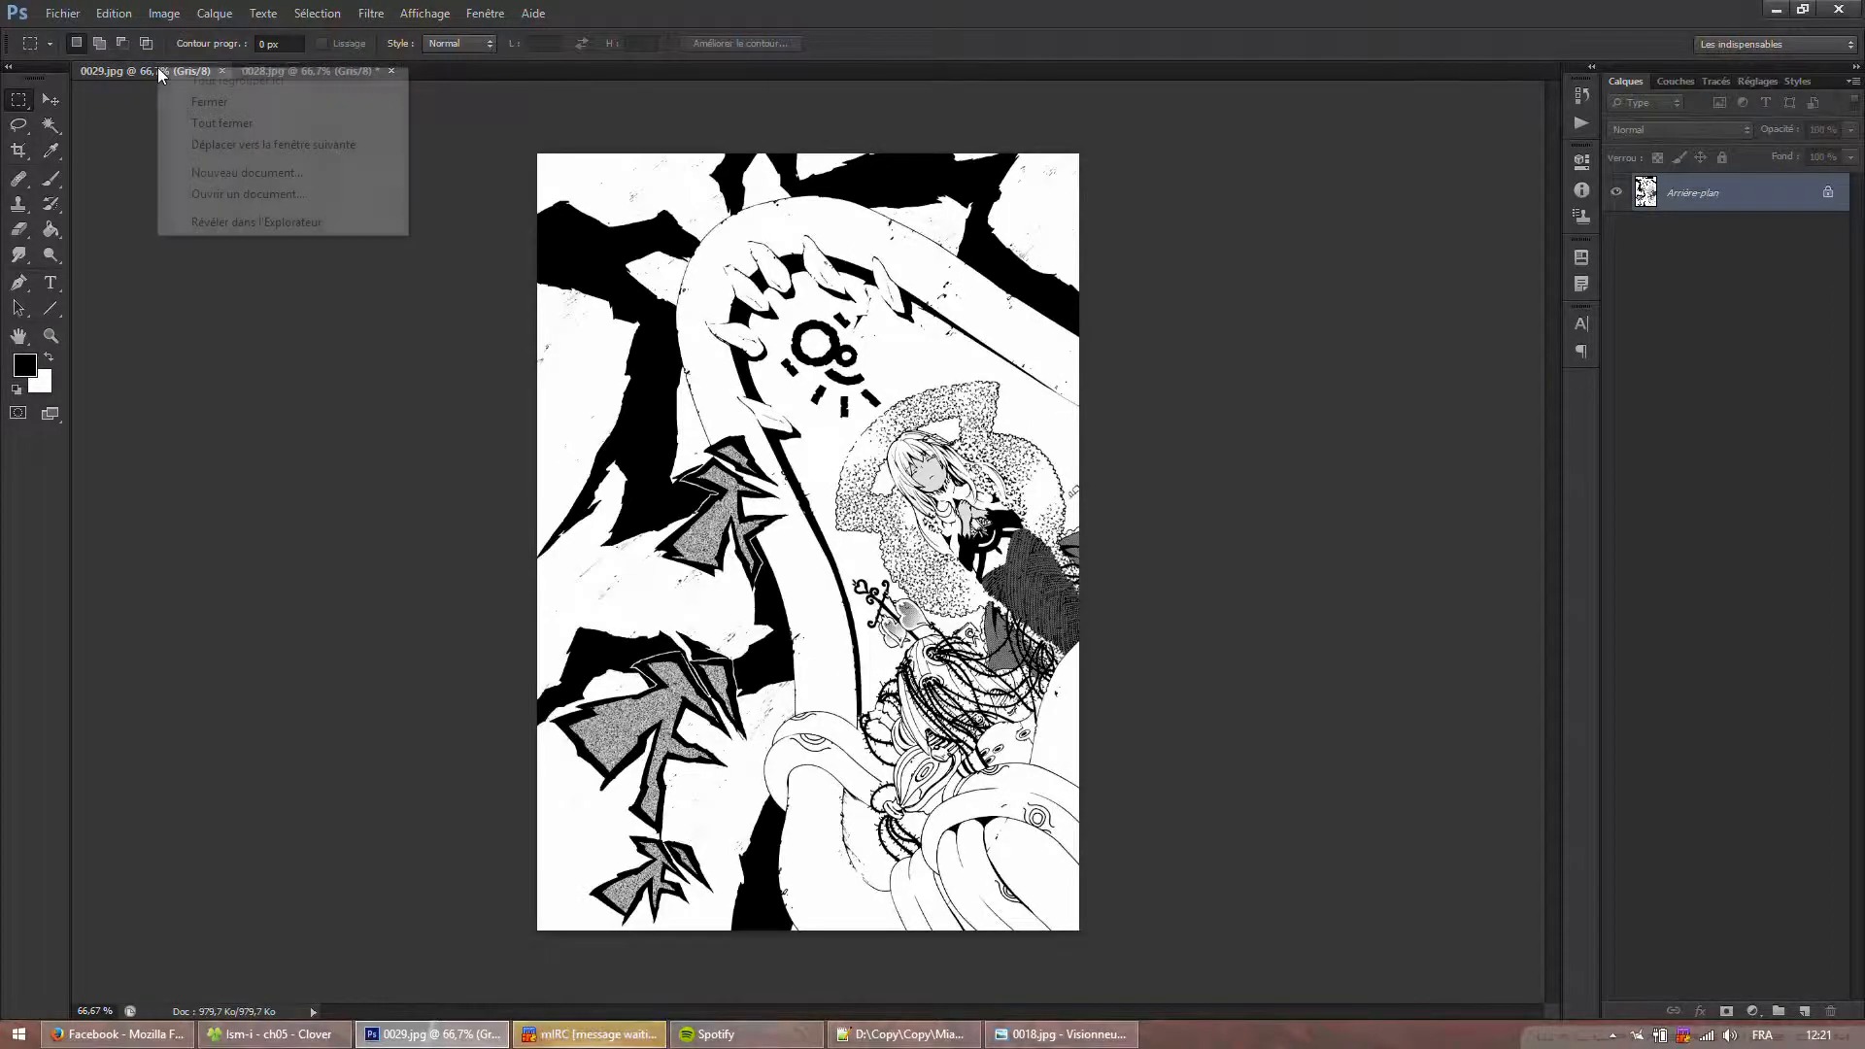
left_click(340, 148)
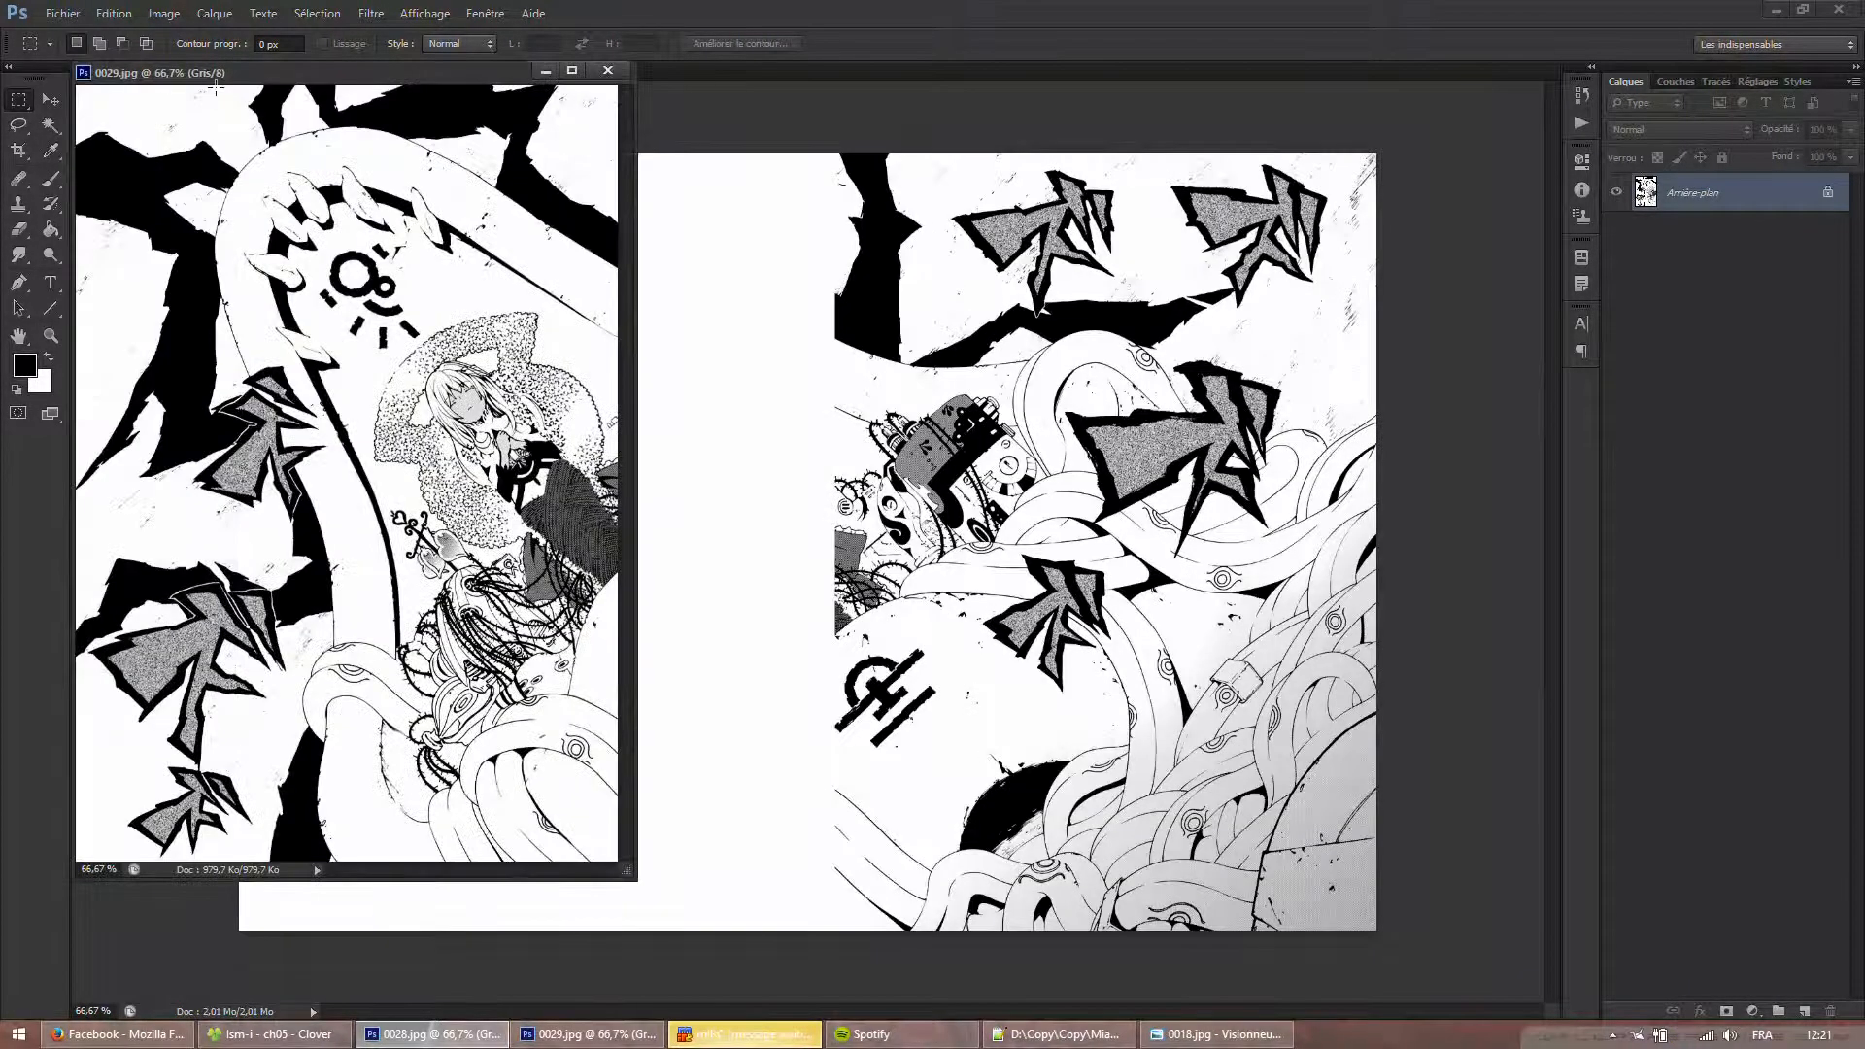
left_click_drag(234, 74, 1110, 164)
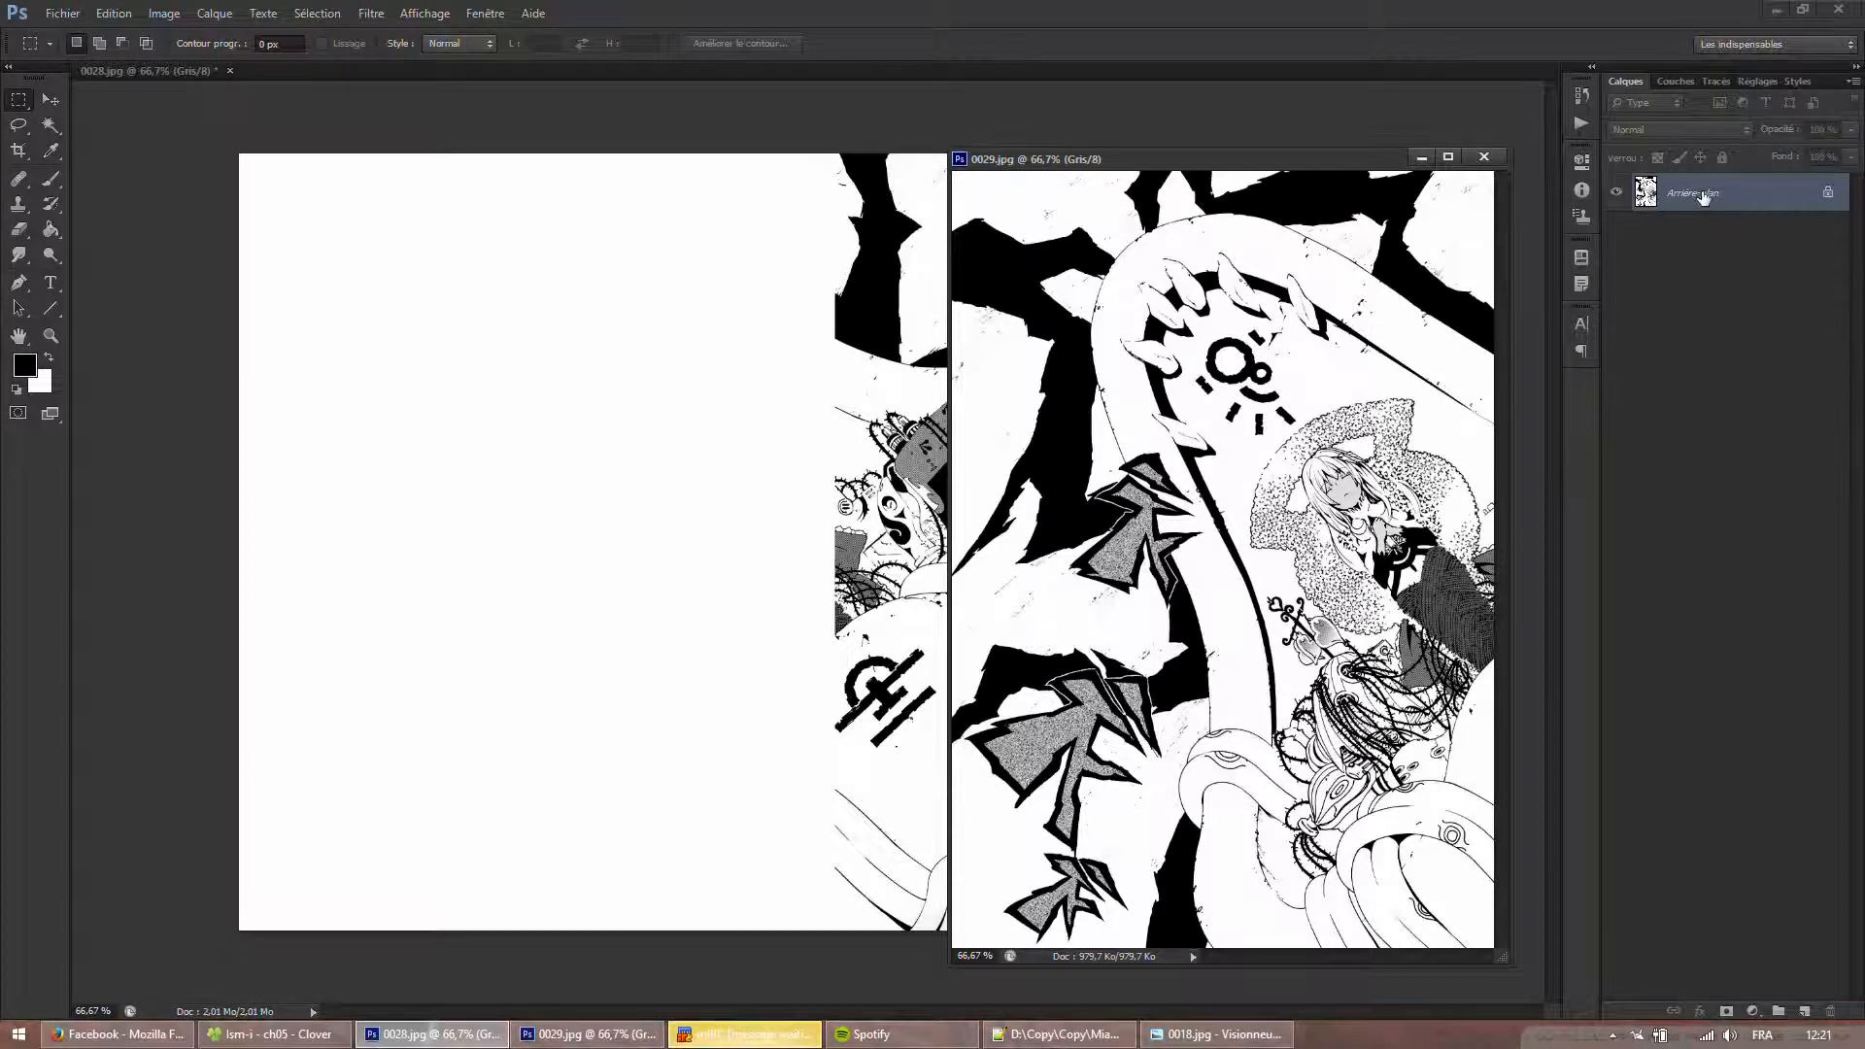
Copy the 0029.jpg background layer into the blank left half of the 0028.jpg canvas and close 0029.jpg.
double_click(1136, 161)
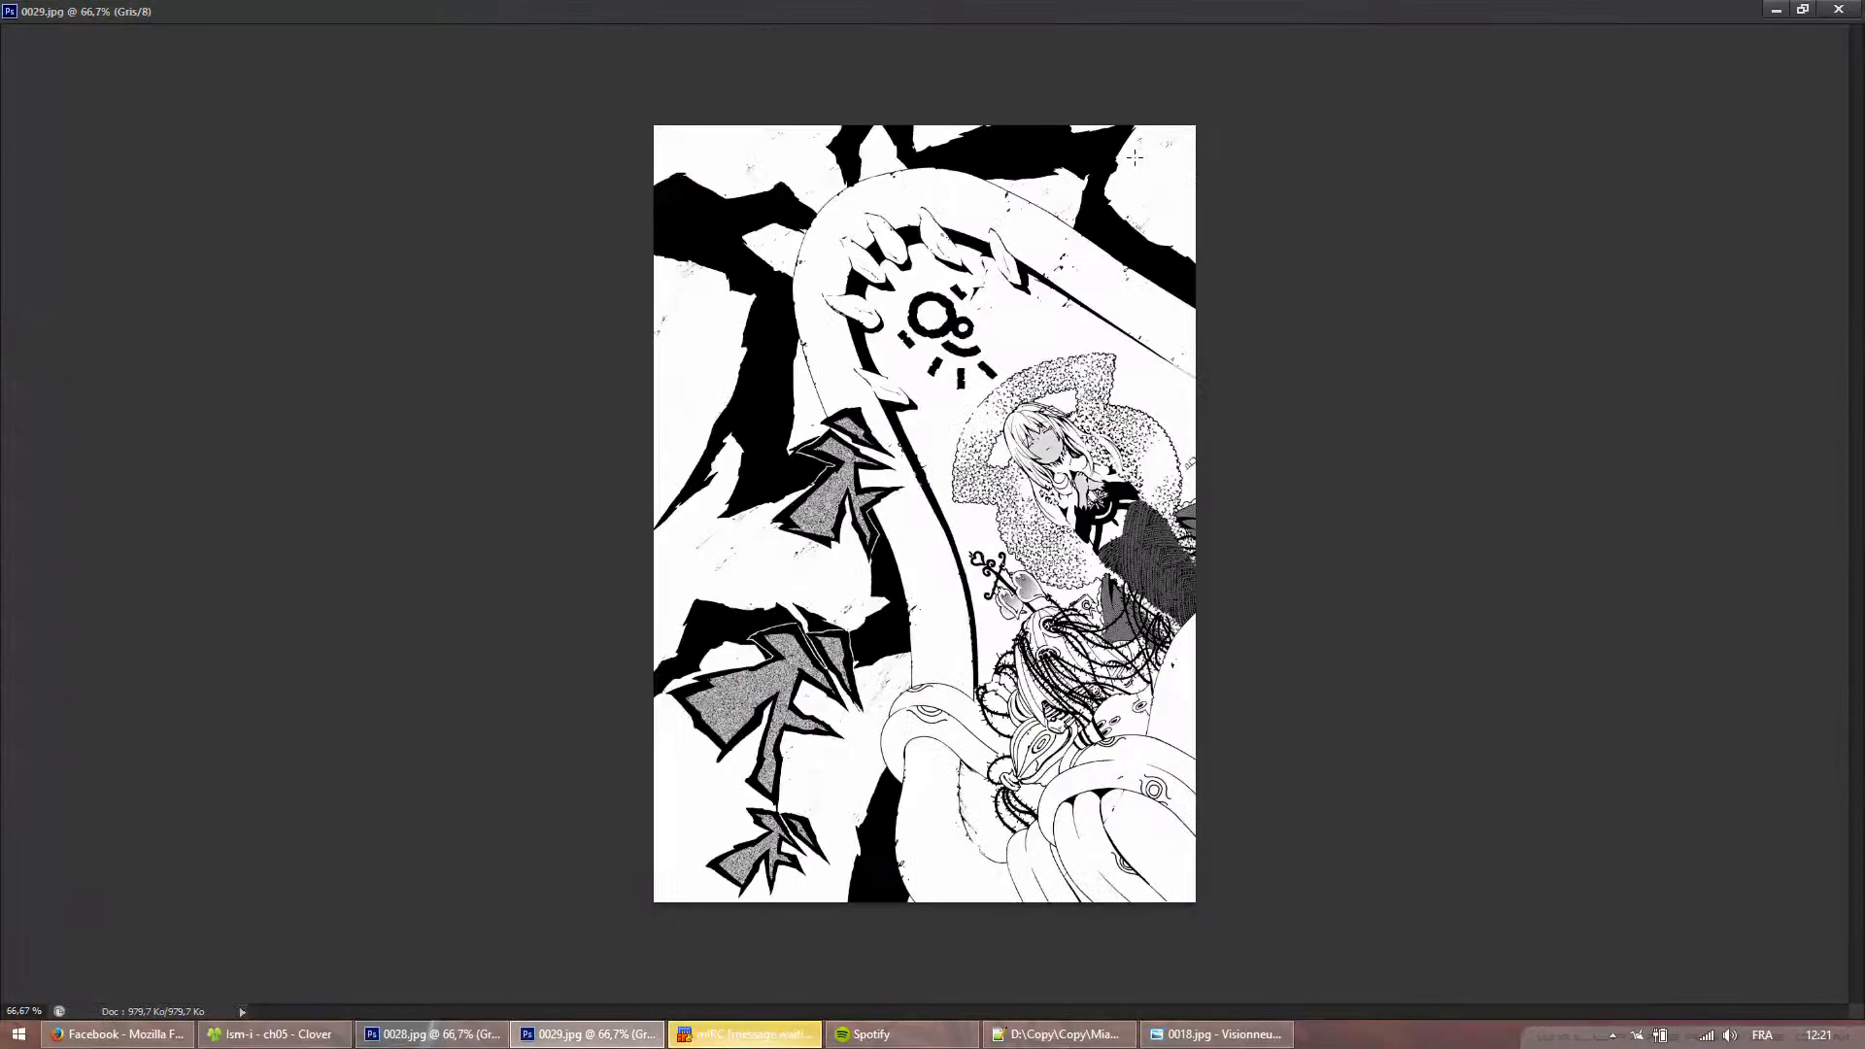
left_click(1800, 12)
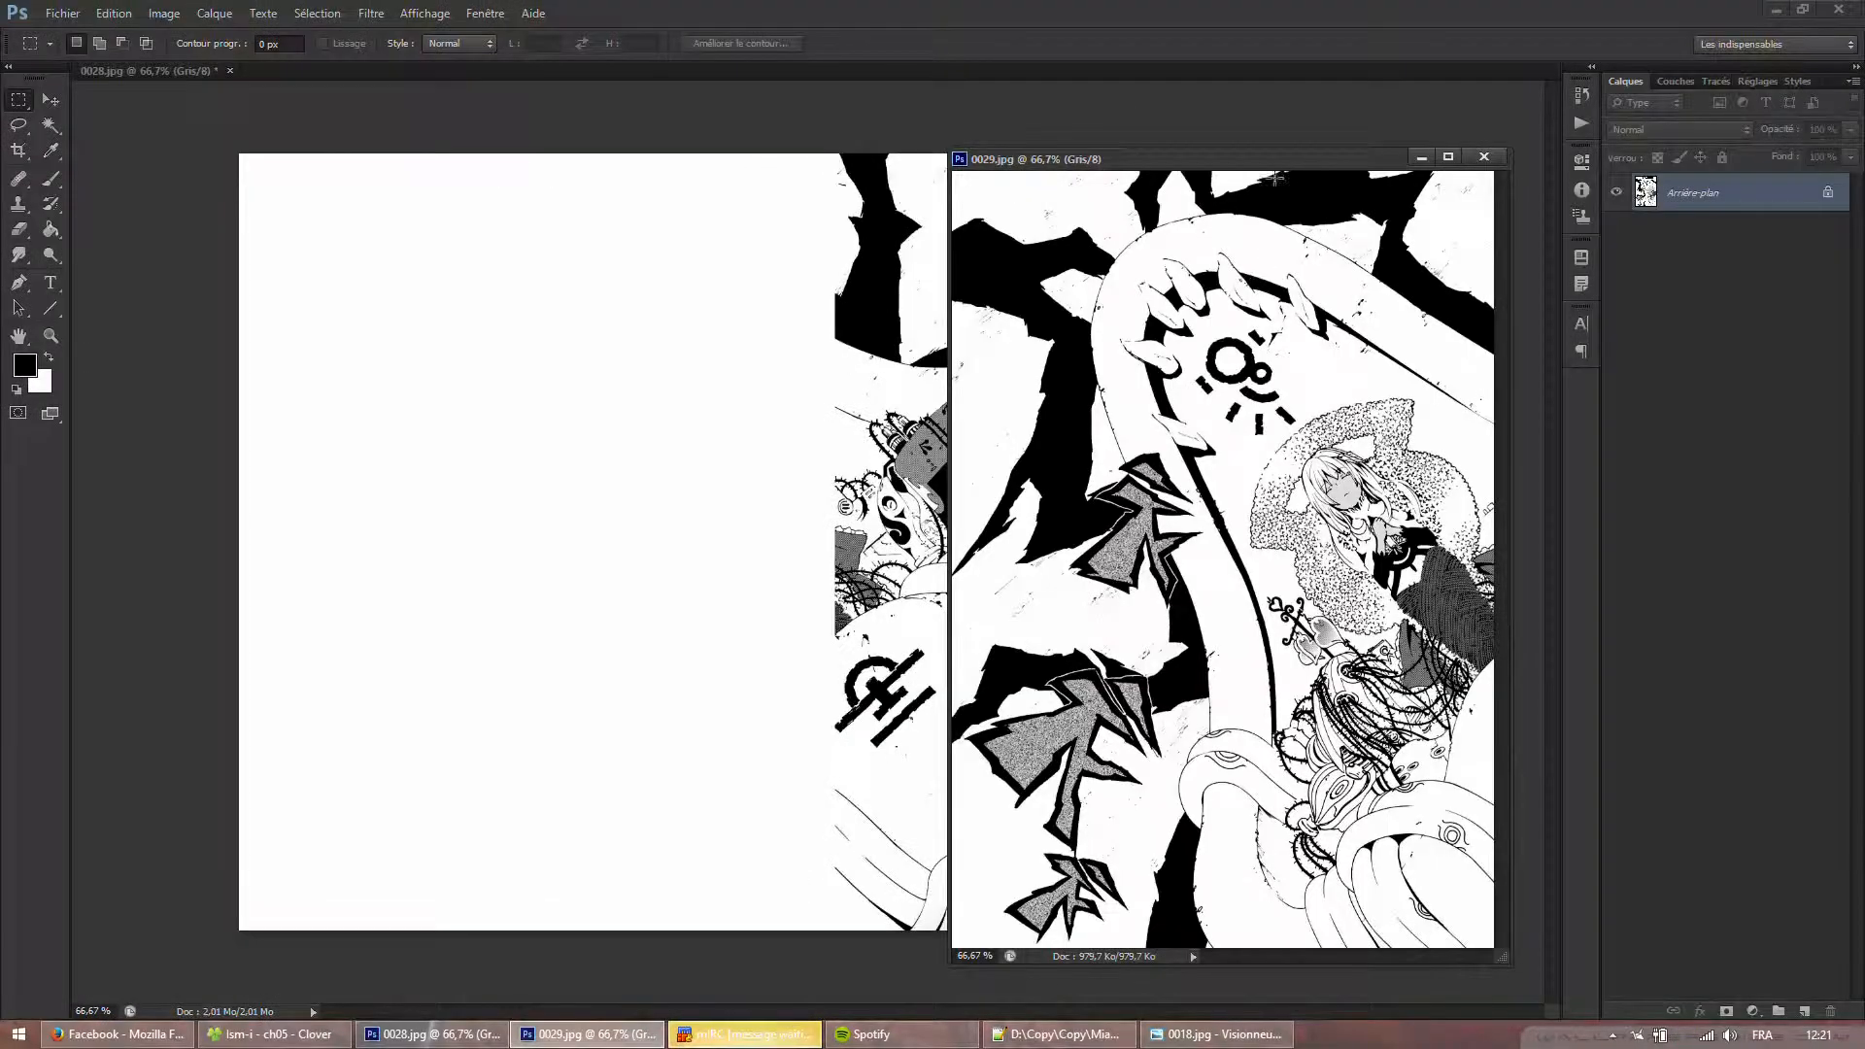
left_click_drag(1716, 209, 523, 497)
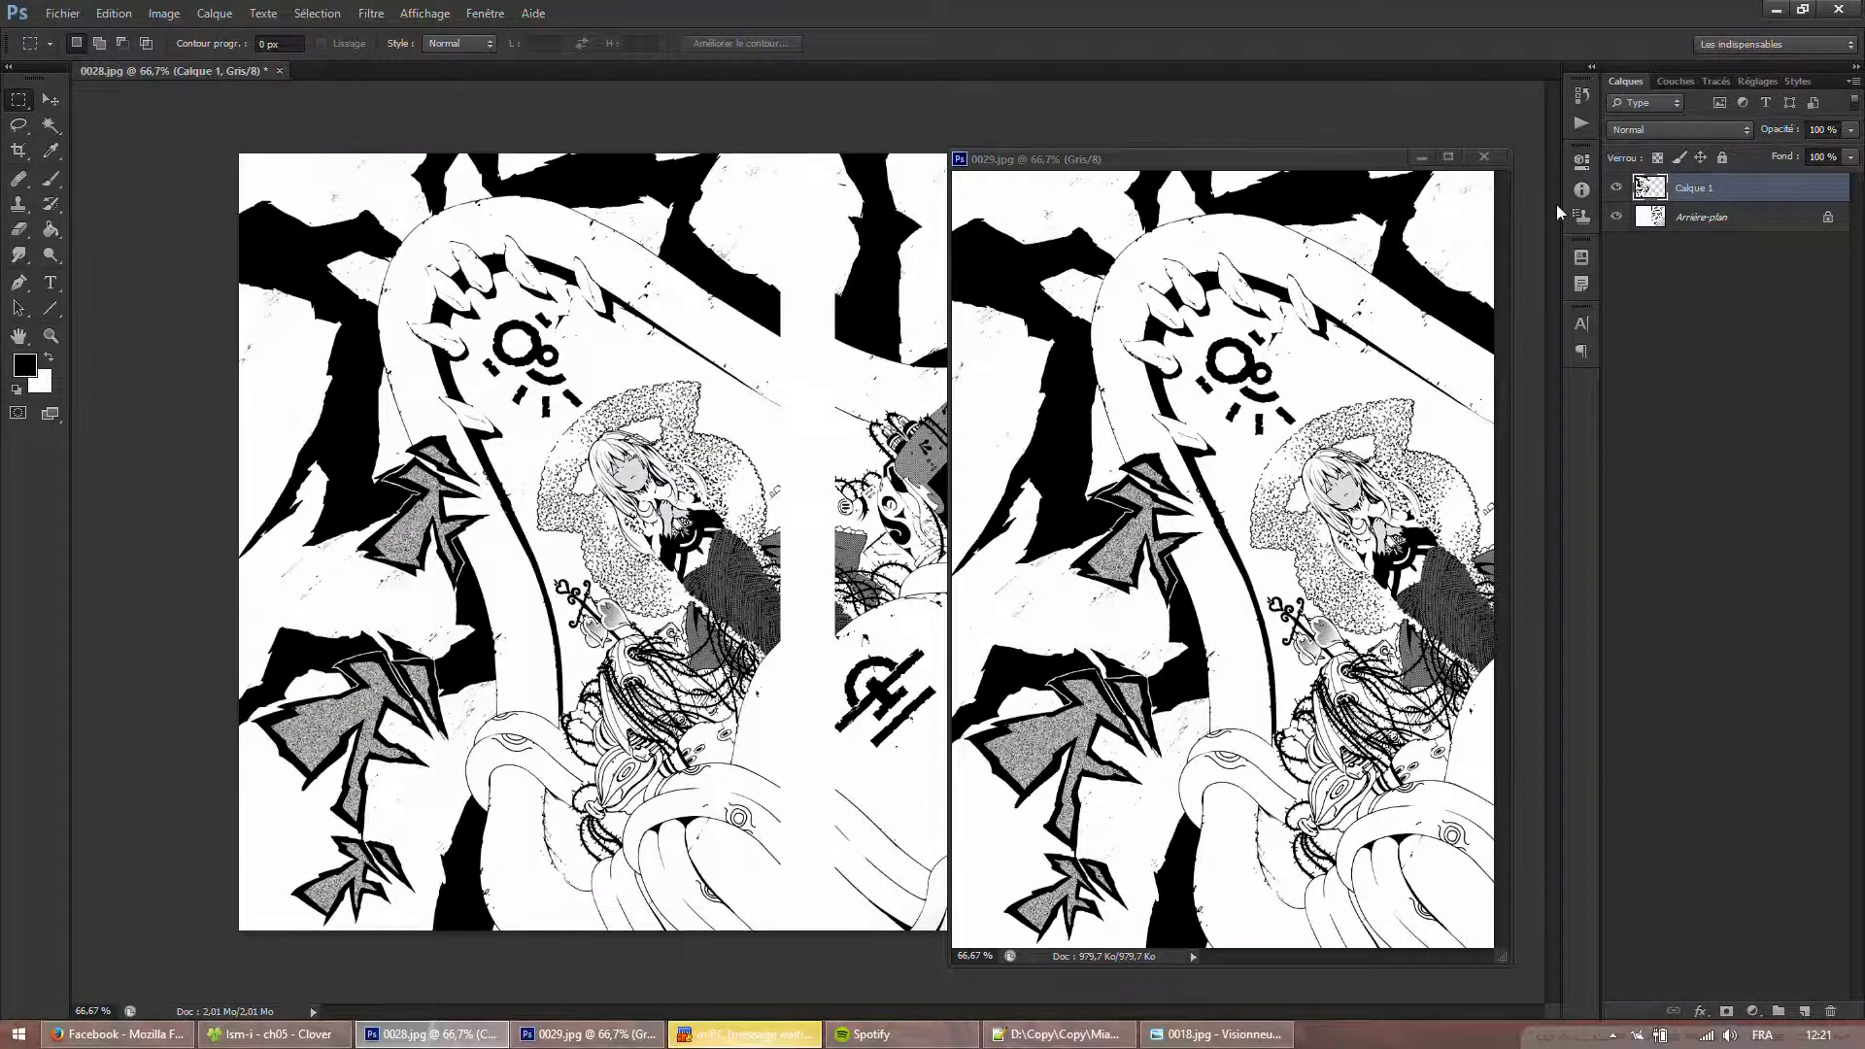
left_click(1484, 157)
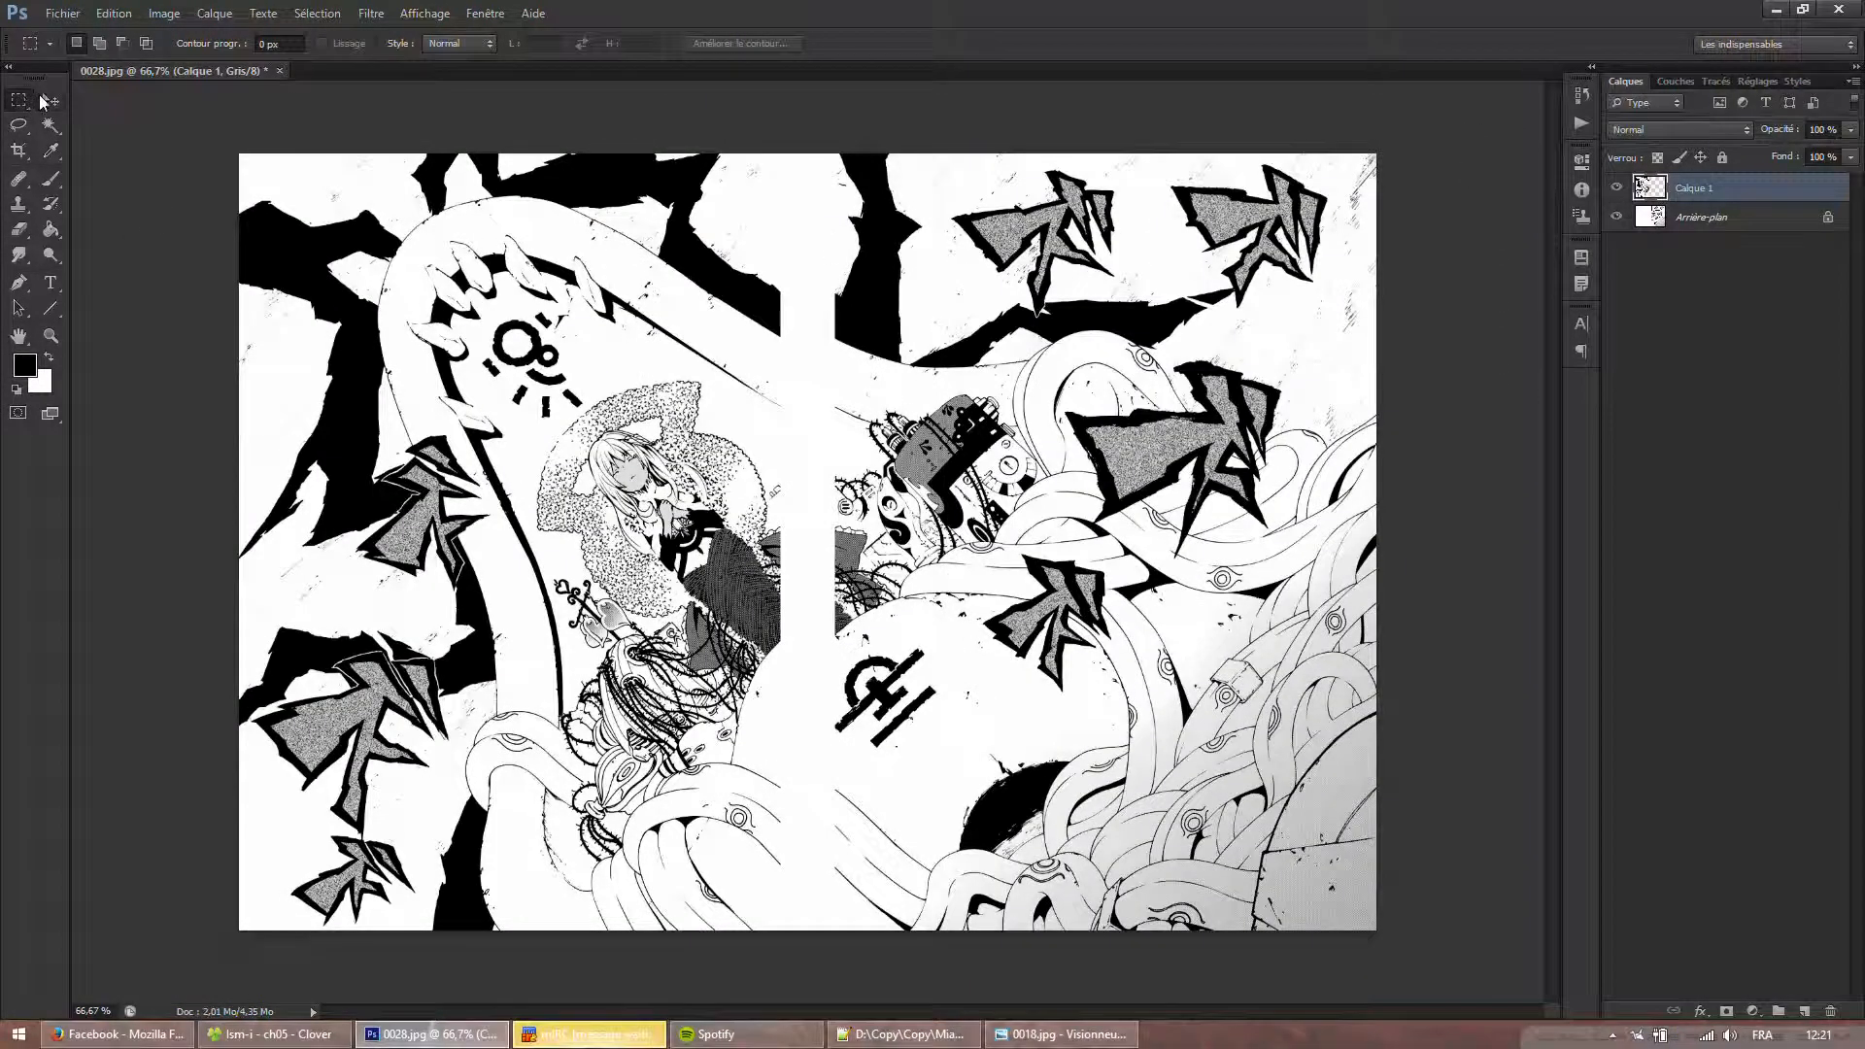
Shift the copied left page horizontally with the Move tool until its artwork meets the edge of the right page.
left_click(46, 100)
scroll(852, 583, "up", 5)
scroll(557, 466, "down", 1)
key("Right")
key("Right")
left_click(560, 360)
key("Right")
key("Right")
key("Right")
key("Right")
key("Right")
key("Right")
key("Right")
key("Right")
key("Right")
key("Right")
key("Right")
key("Right")
key("Right")
key("Right")
key("Right")
key("Right")
key("Right")
key("Right")
key("Right")
key("Right")
key("Right")
key("Right")
key("Right")
key("Right")
key("Right")
key("Right")
key("Right")
key("Right")
key("Right")
key("Right")
key("Right")
key("Right")
key("Right")
key("Right")
key("Right")
key("Right")
key("Right")
key("Right")
key("Right")
key("Right")
key("Right")
key("Right")
key("Right")
key("Right")
key("Right")
key("Right")
key("Right")
key("Right")
key("Right")
key("Right")
key("Right")
key("Right")
key("Right")
key("Right")
key("Right")
key("Right")
key("Right")
key("Right")
key("Right")
key("Right")
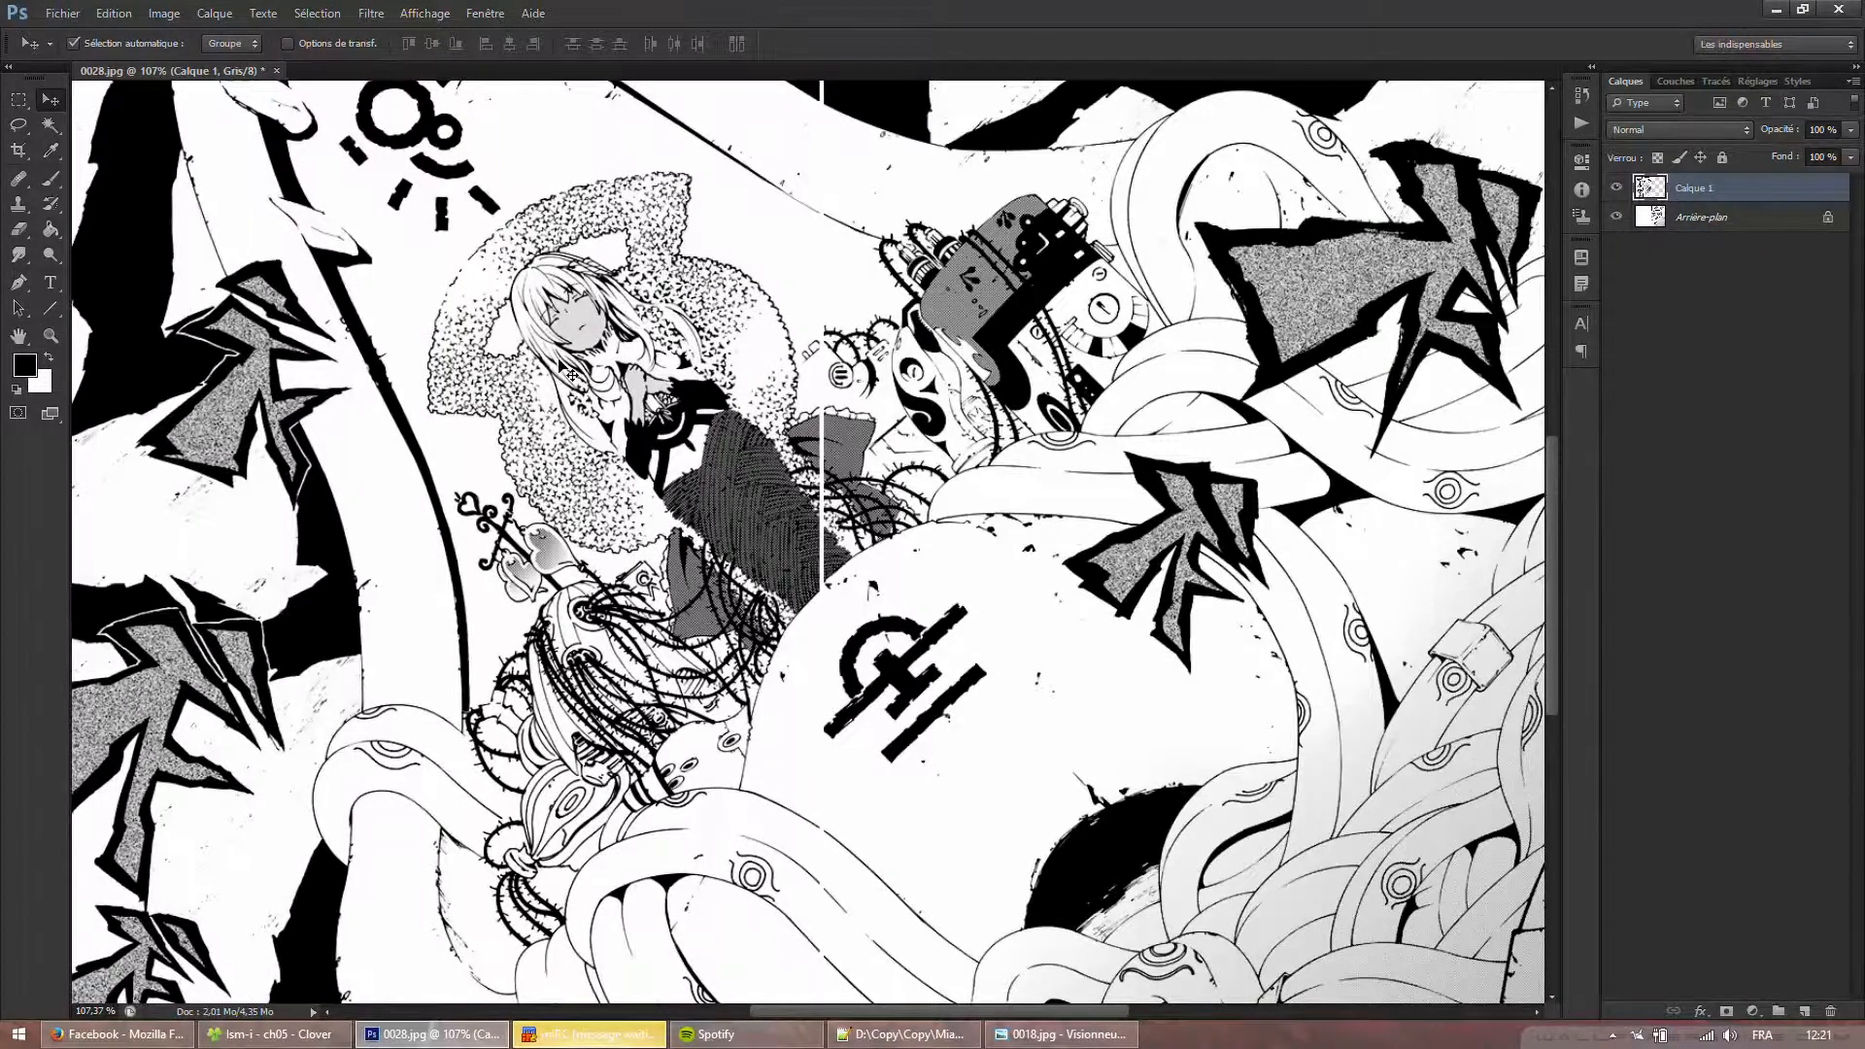
key("Left")
key("Left")
key("Left")
key("Left")
key("Left")
key("Left")
key("Left")
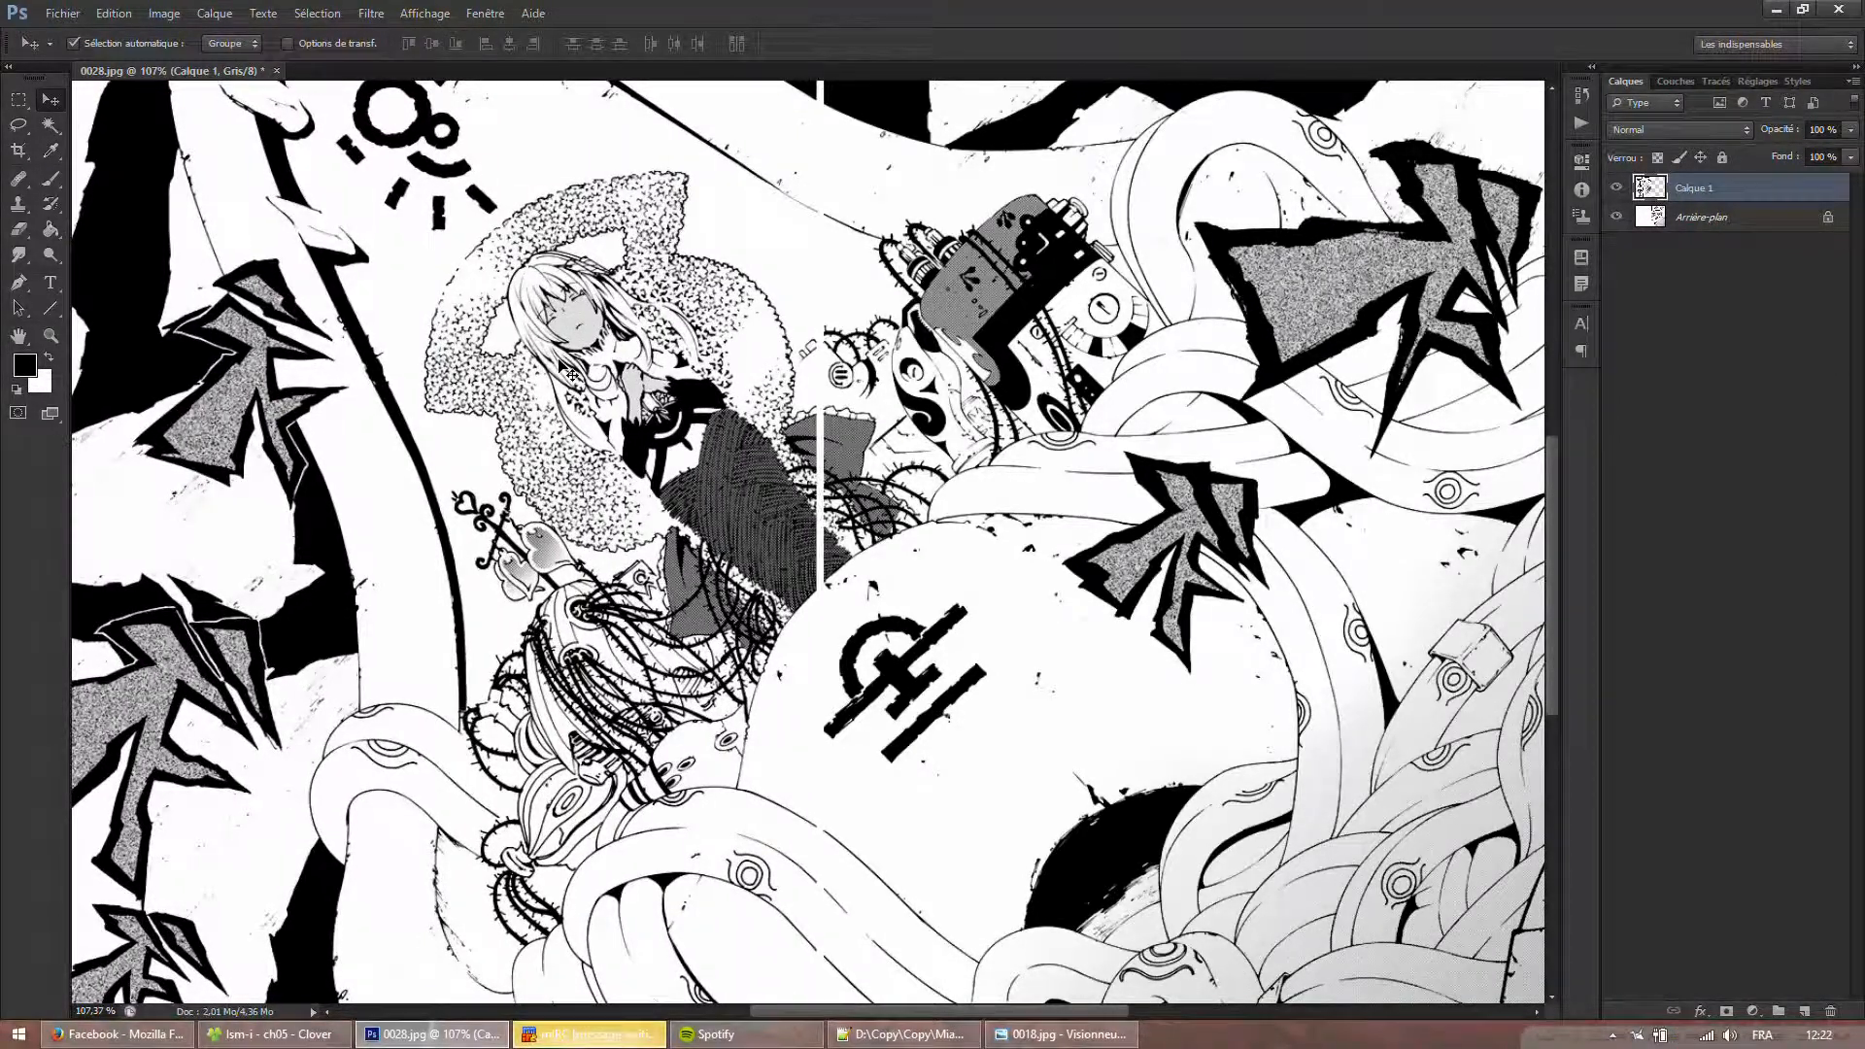
Fine-tune the left page layer's vertical and horizontal position so the line art matches across the seam.
scroll(556, 367, "up", 5)
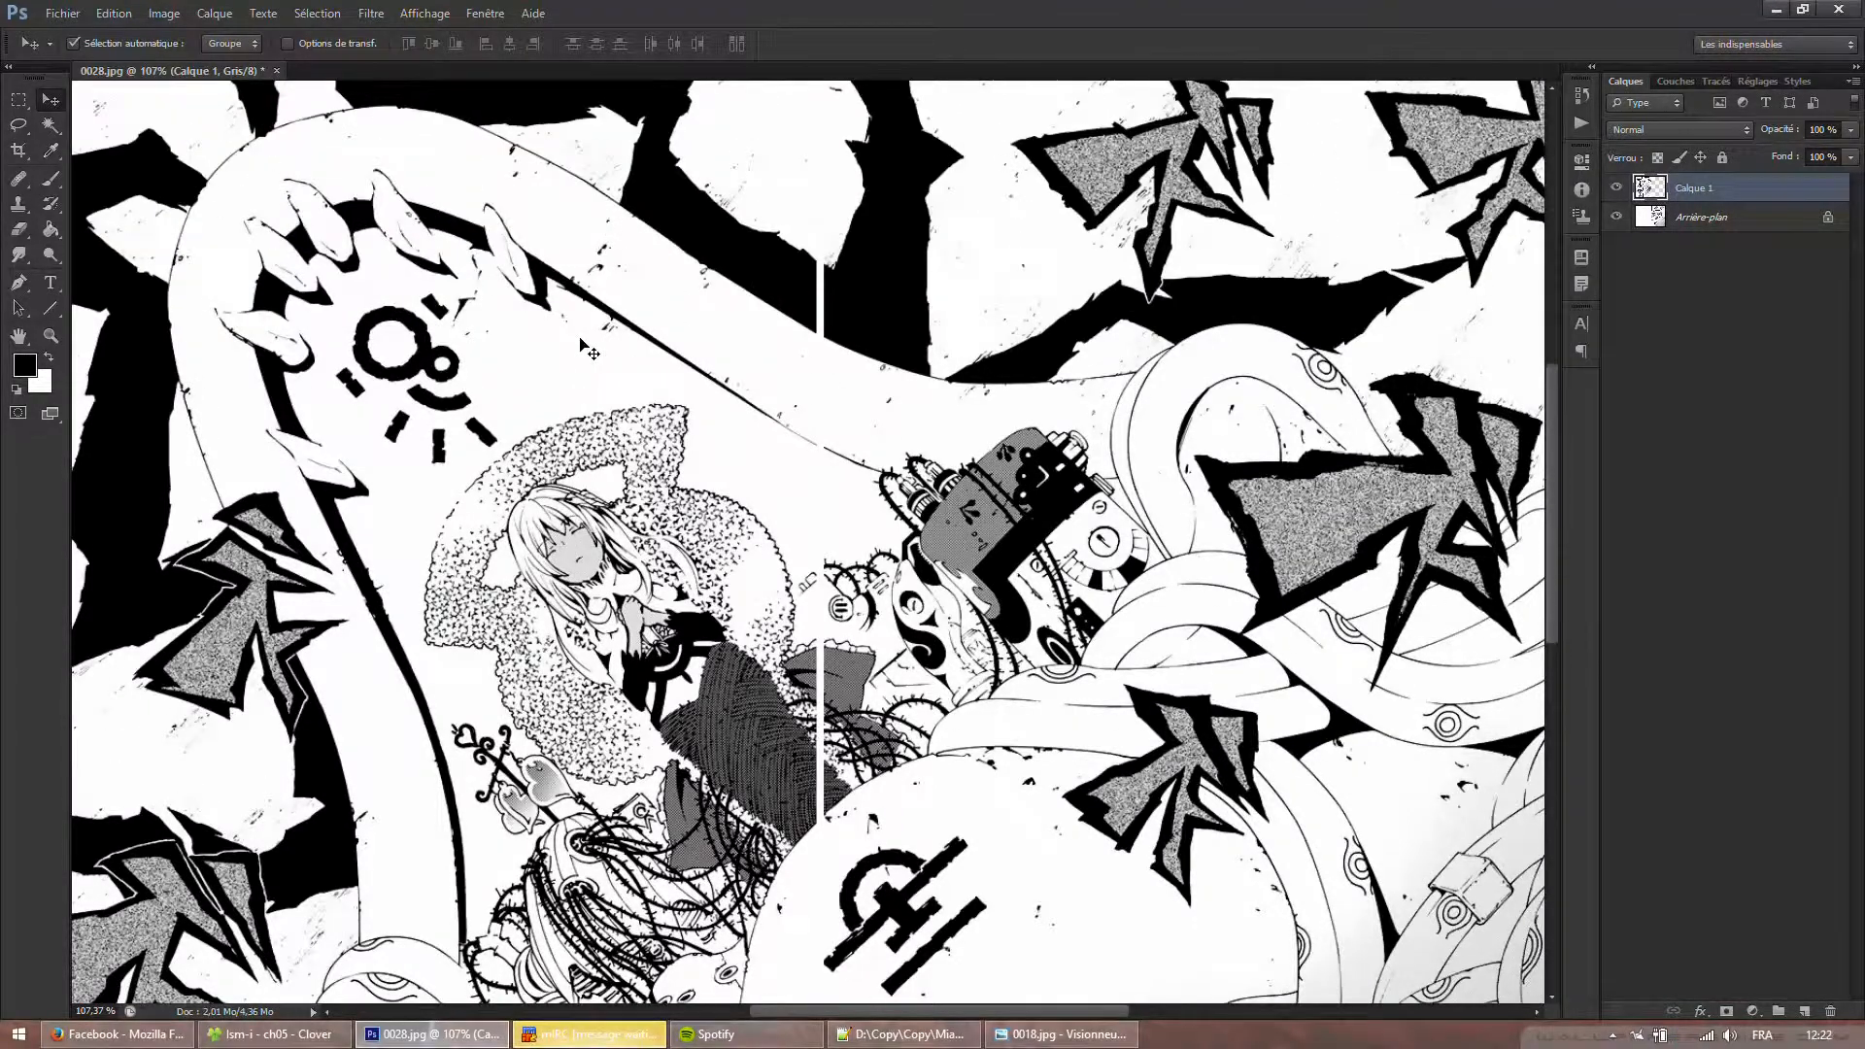
scroll(590, 401, "down", 8)
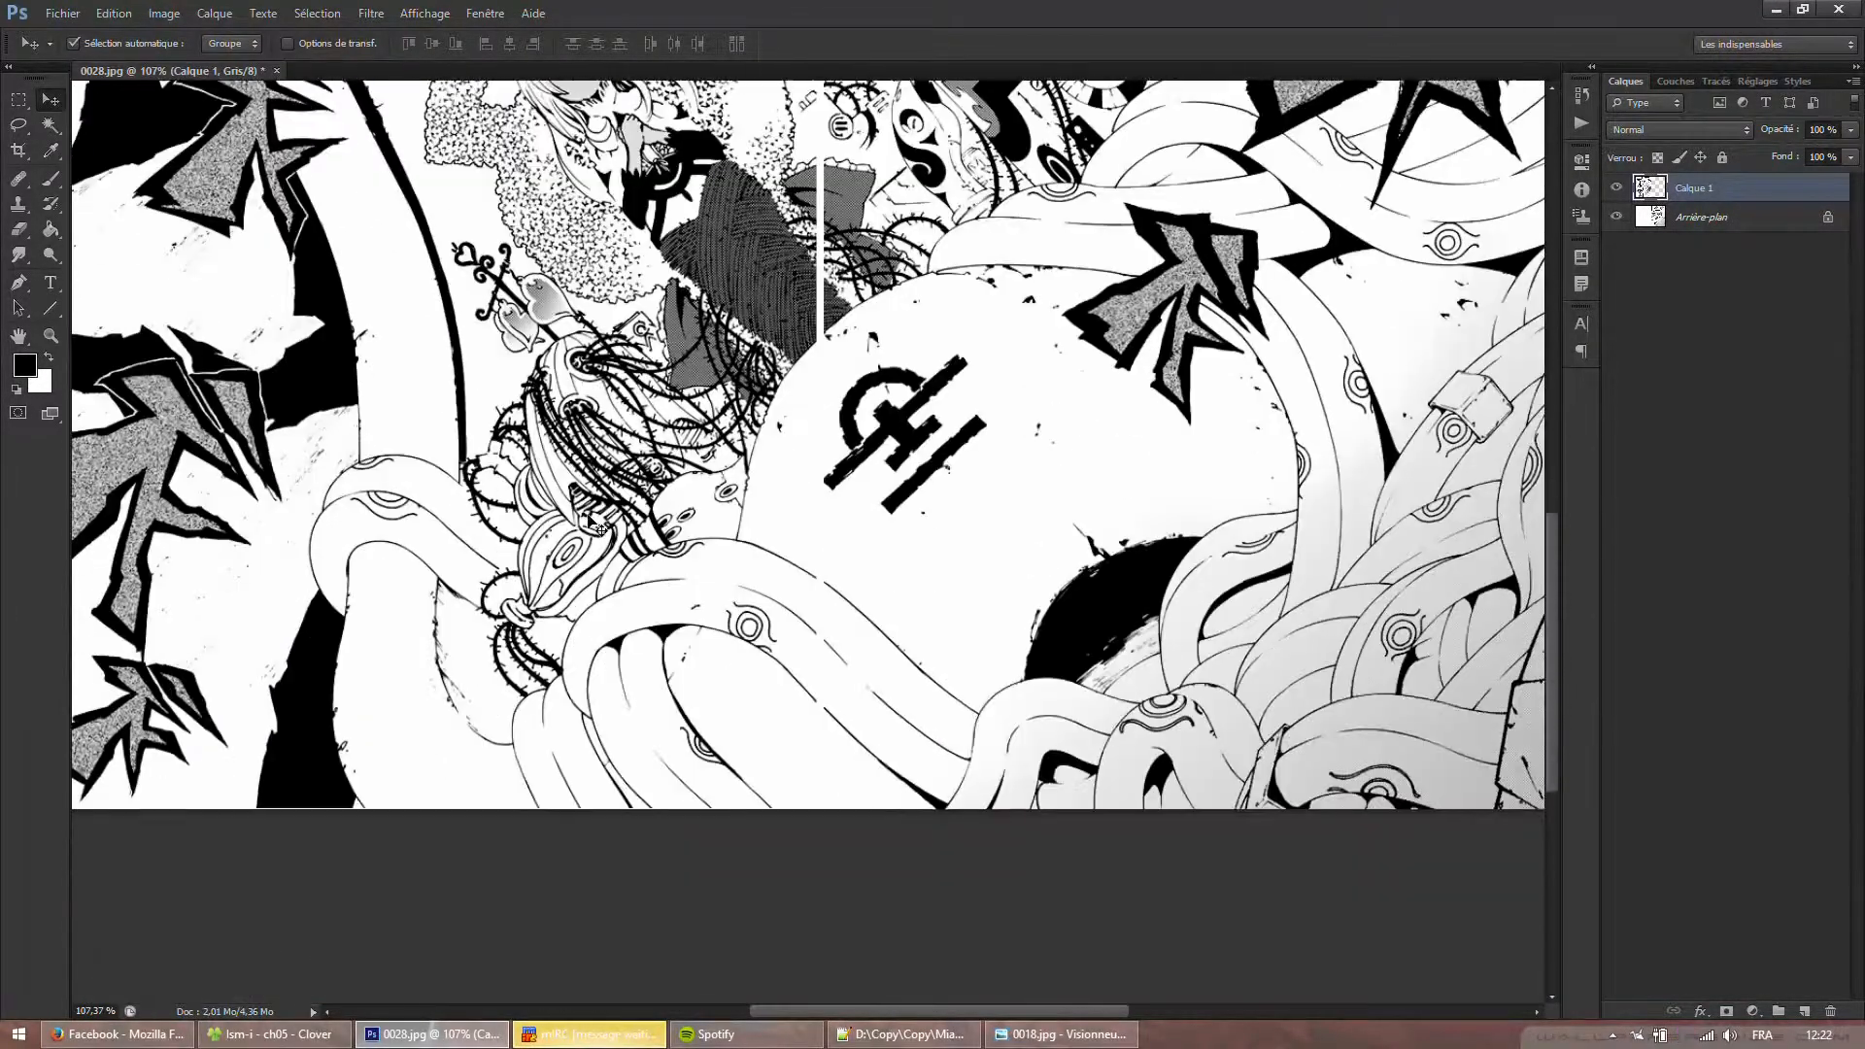
key("Down")
key("Up")
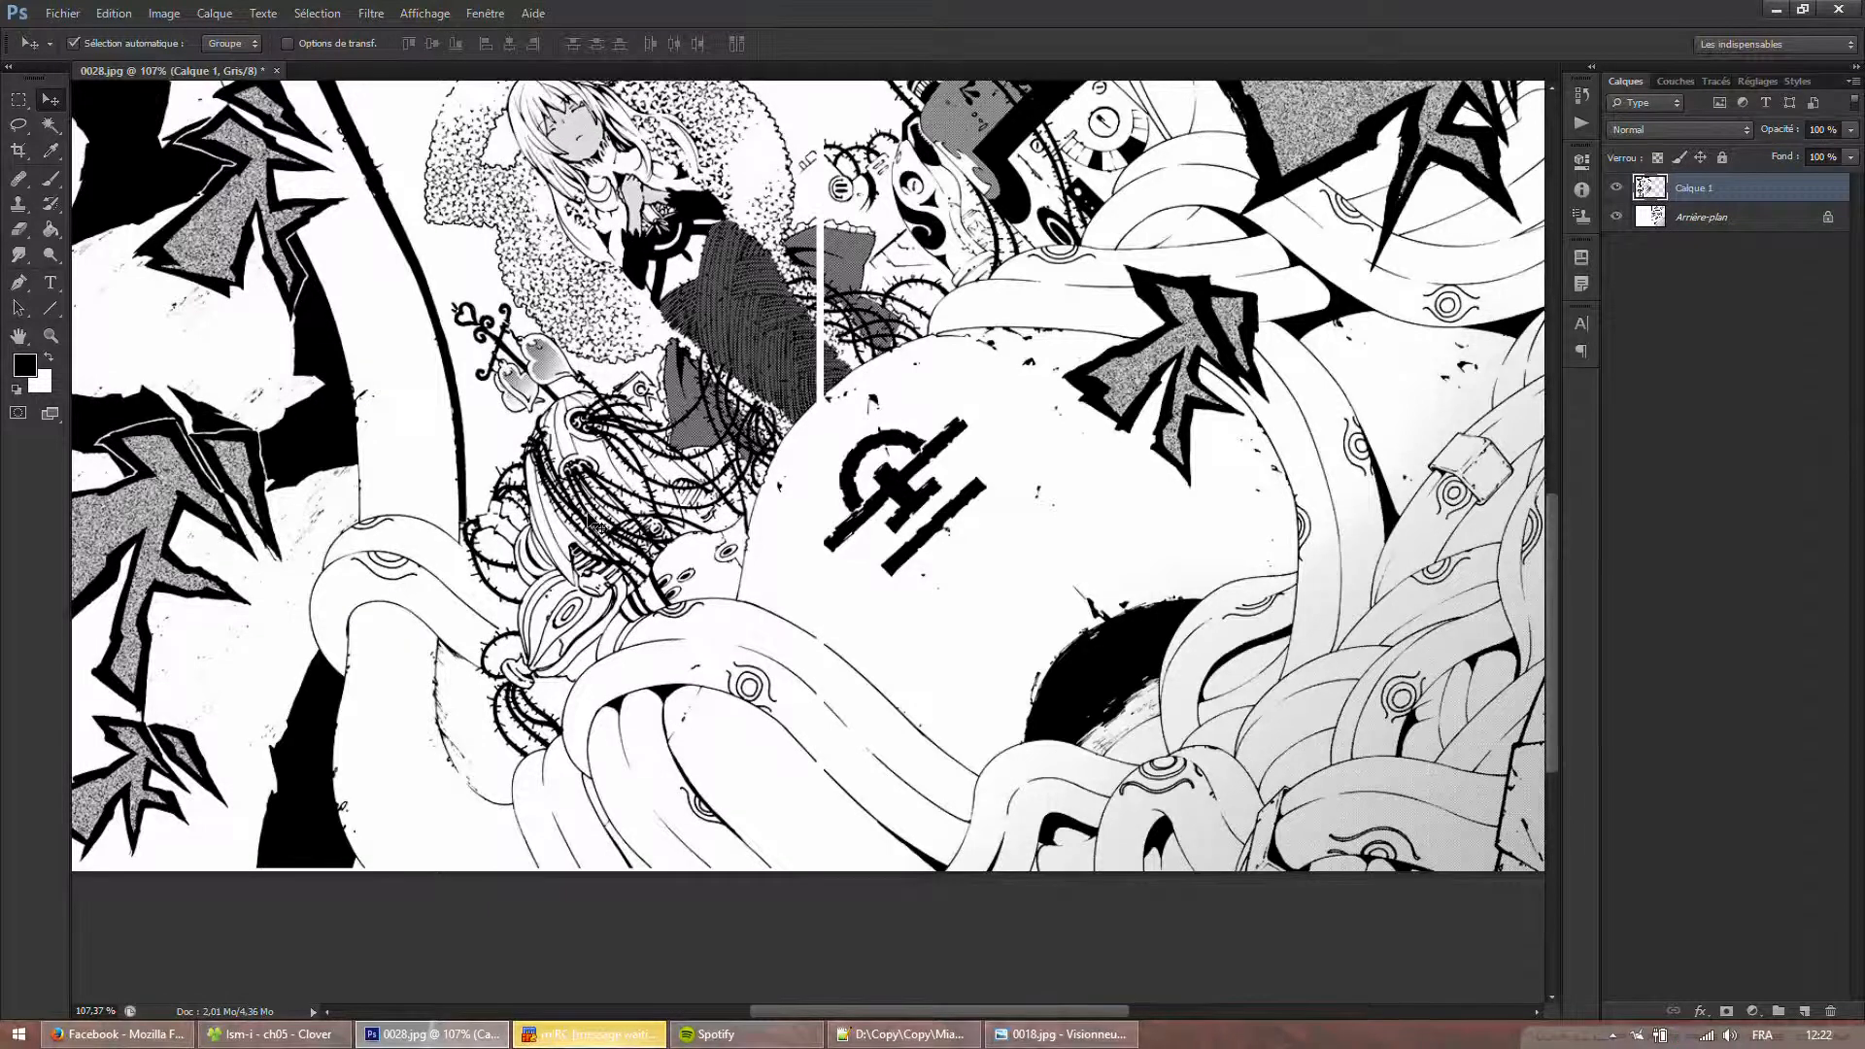
key("Down")
key("Down")
key("Right")
key("Right")
key("Right")
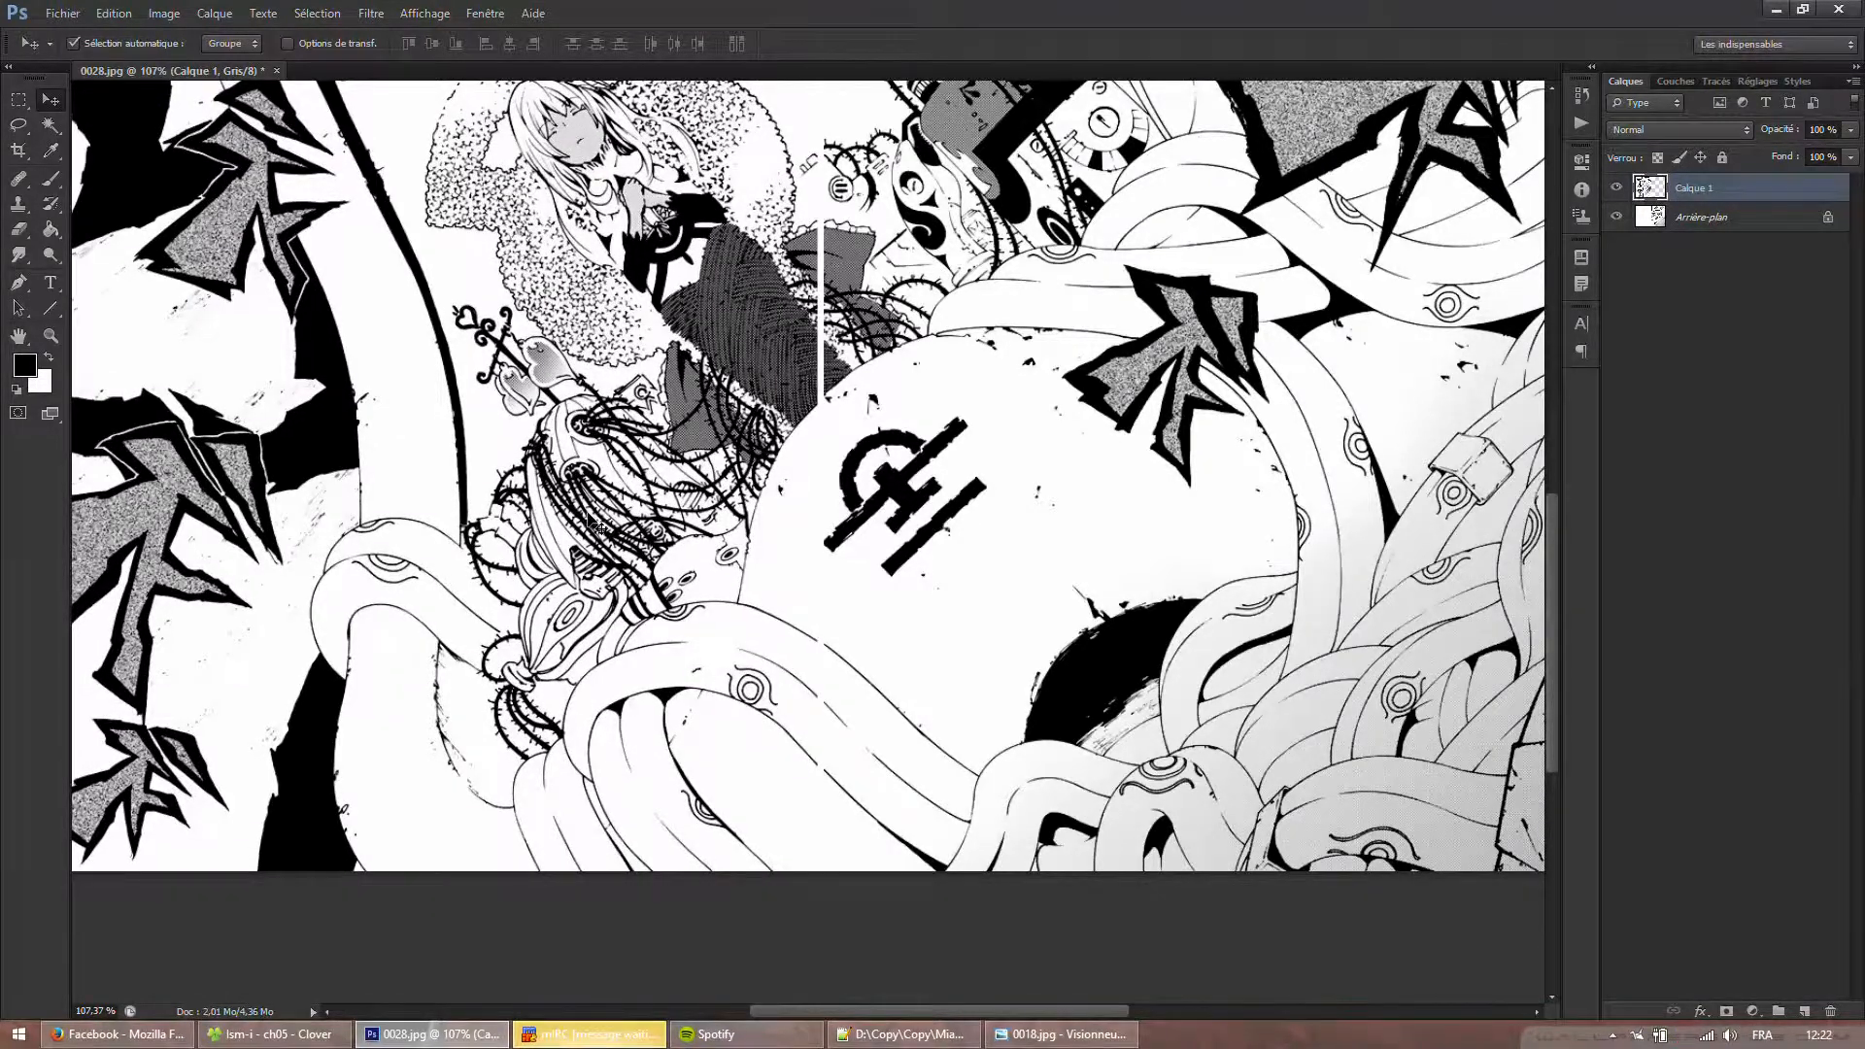
key("Left")
key("Left")
key("Left")
scroll(595, 524, "up", 6)
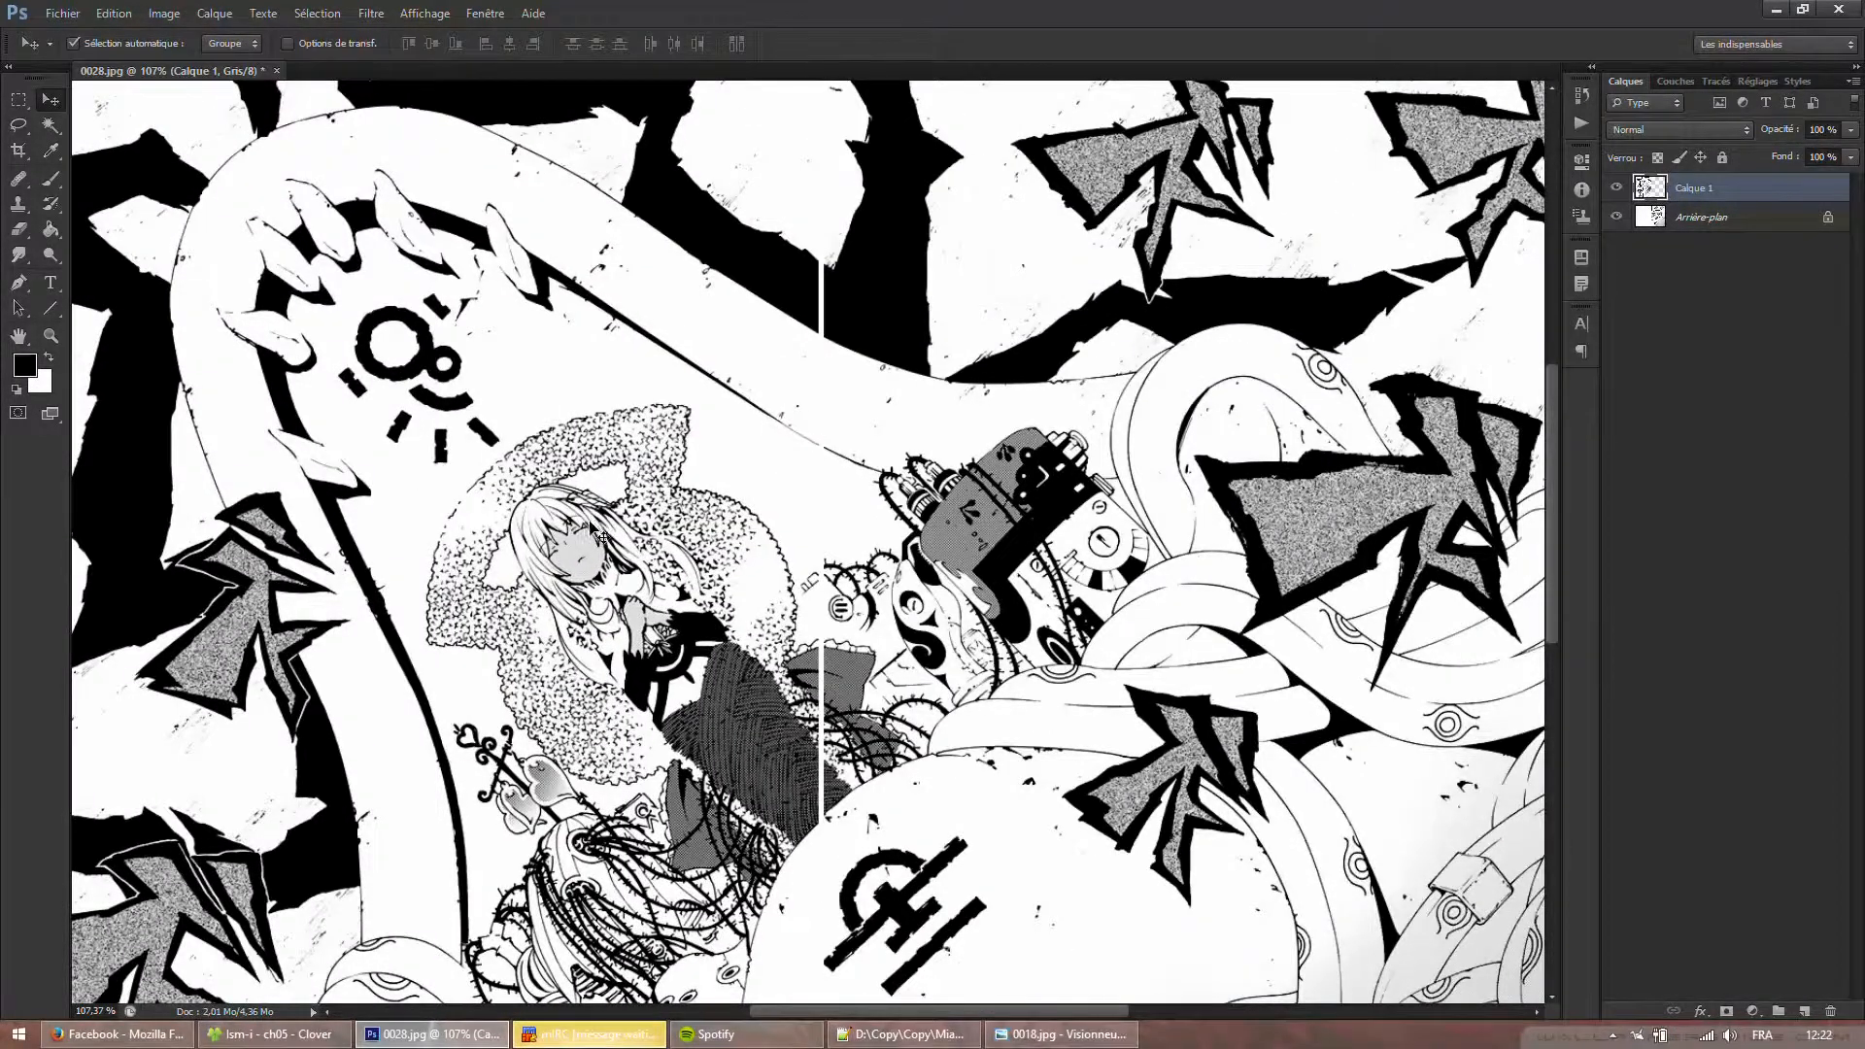
scroll(600, 536, "down", 5)
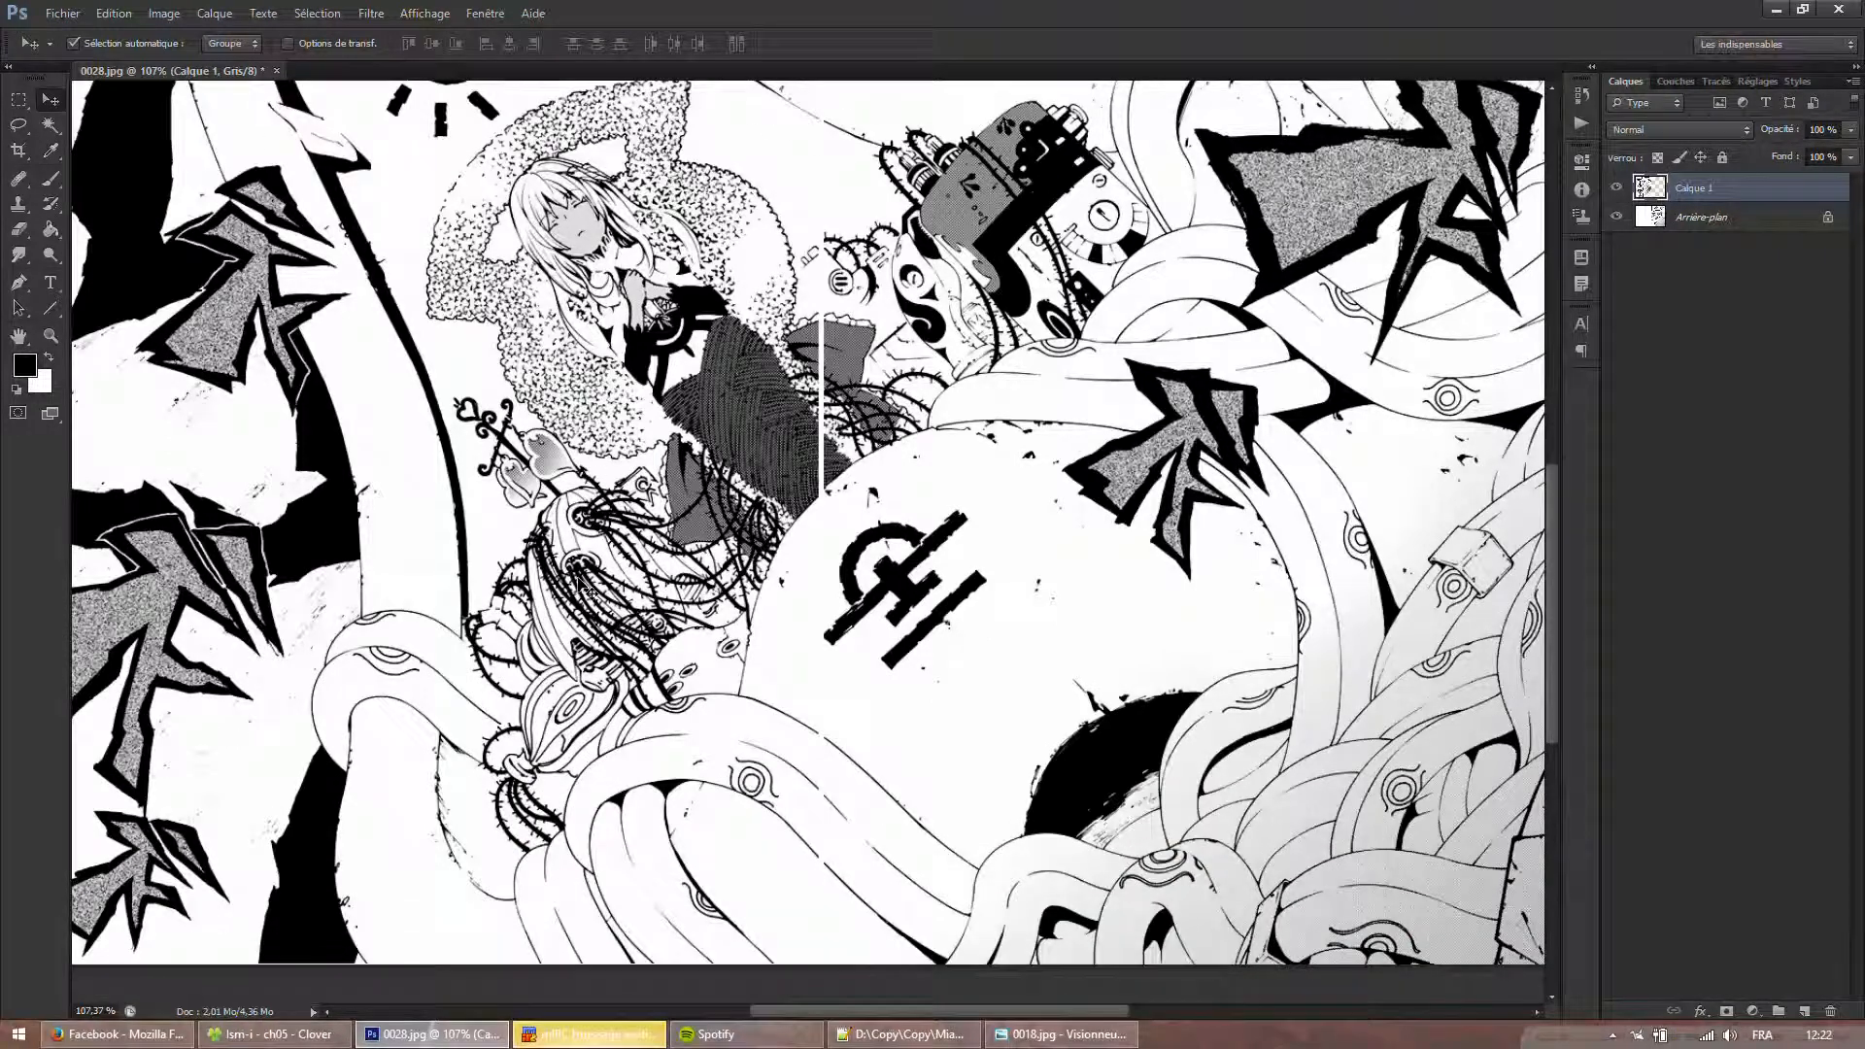
Crop the image to the joined pages without the blank strip at the far left, and merge the two layers.
scroll(588, 594, "down", 1)
scroll(591, 603, "down", 5)
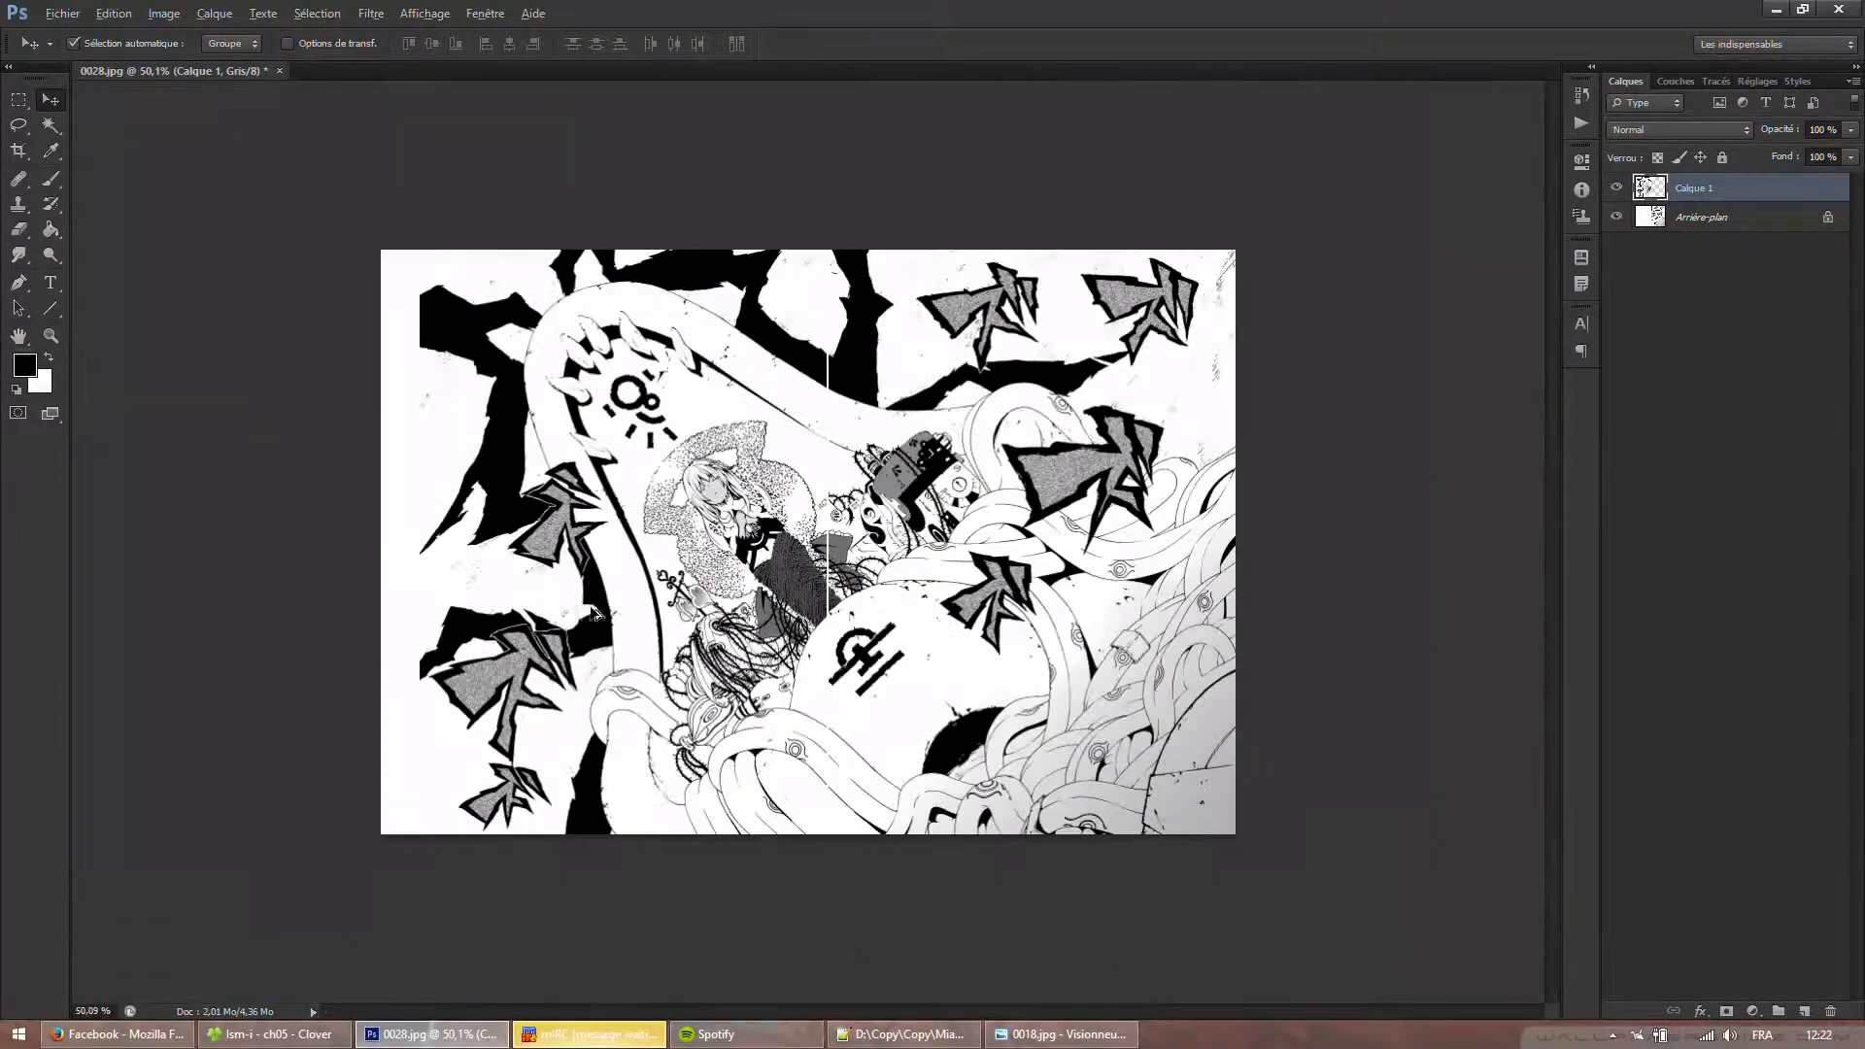
scroll(594, 614, "up", 3)
left_click(19, 100)
scroll(199, 134, "up", 1)
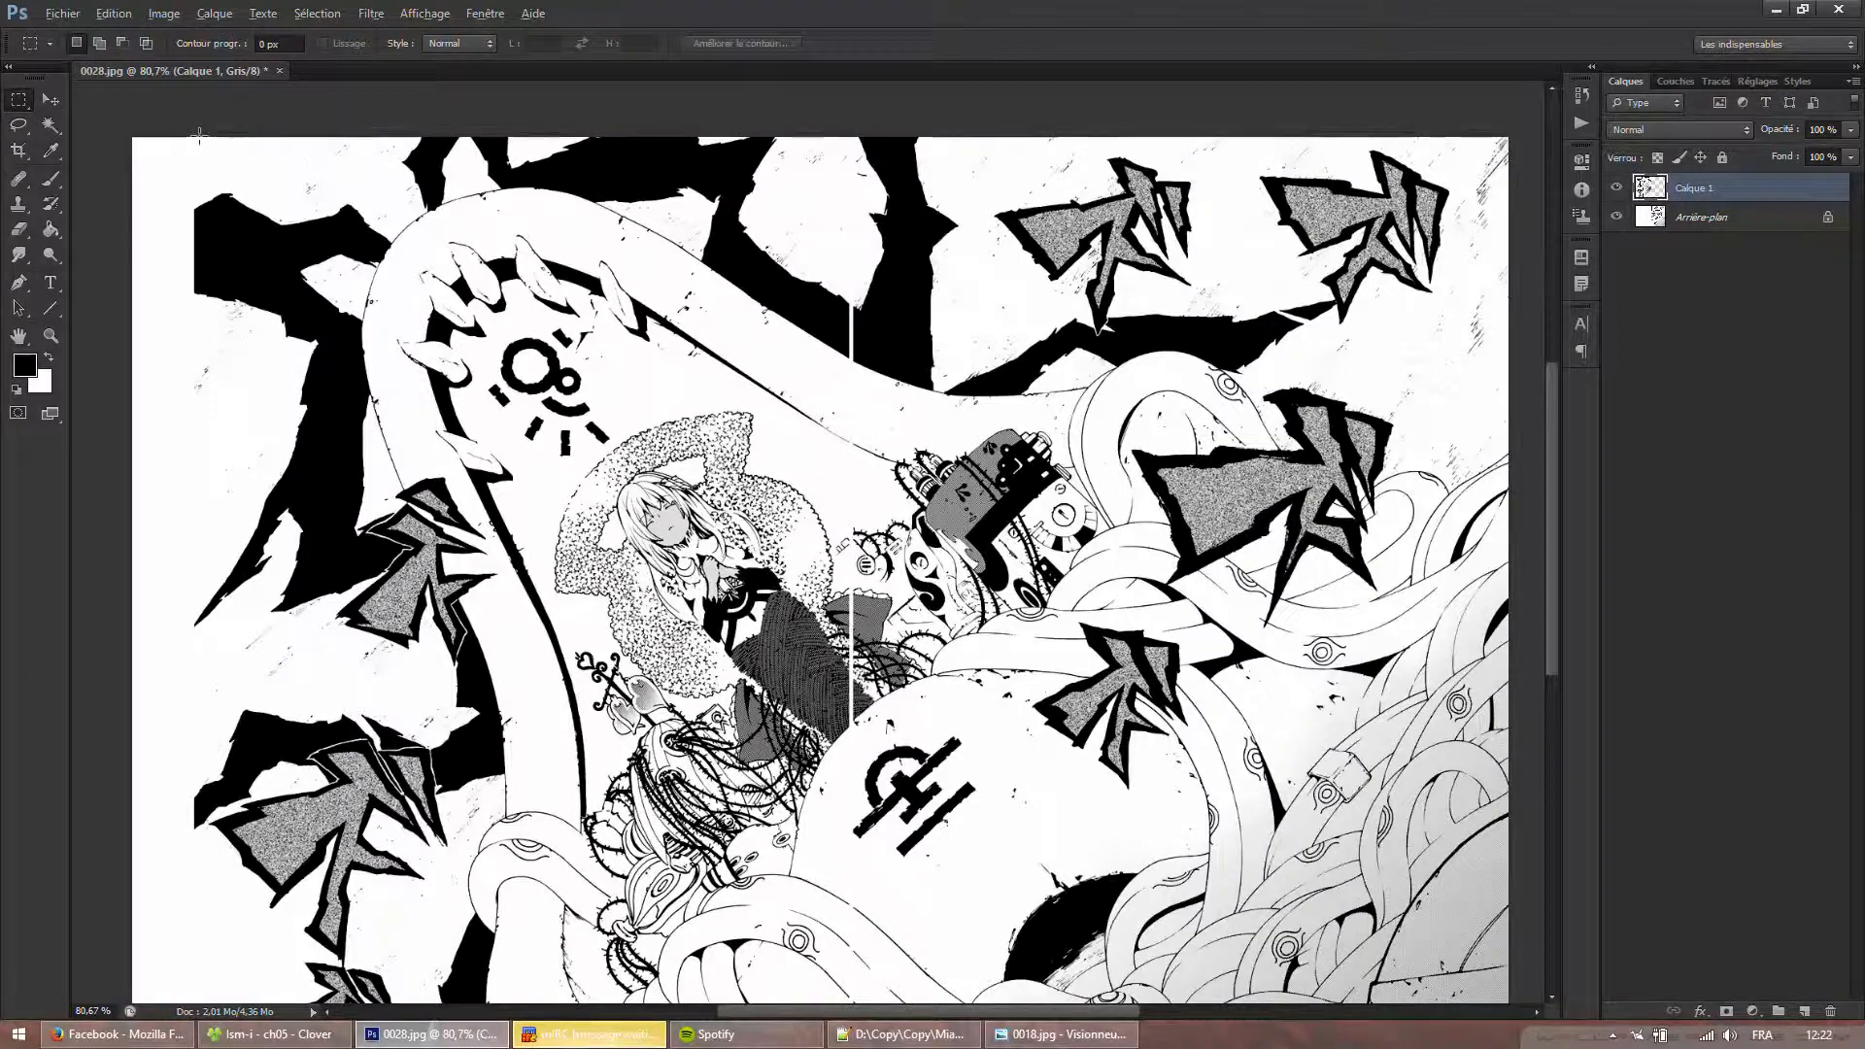
scroll(199, 134, "up", 1)
left_click_drag(196, 137, 1770, 934)
scroll(793, 614, "down", 4)
scroll(792, 614, "up", 3)
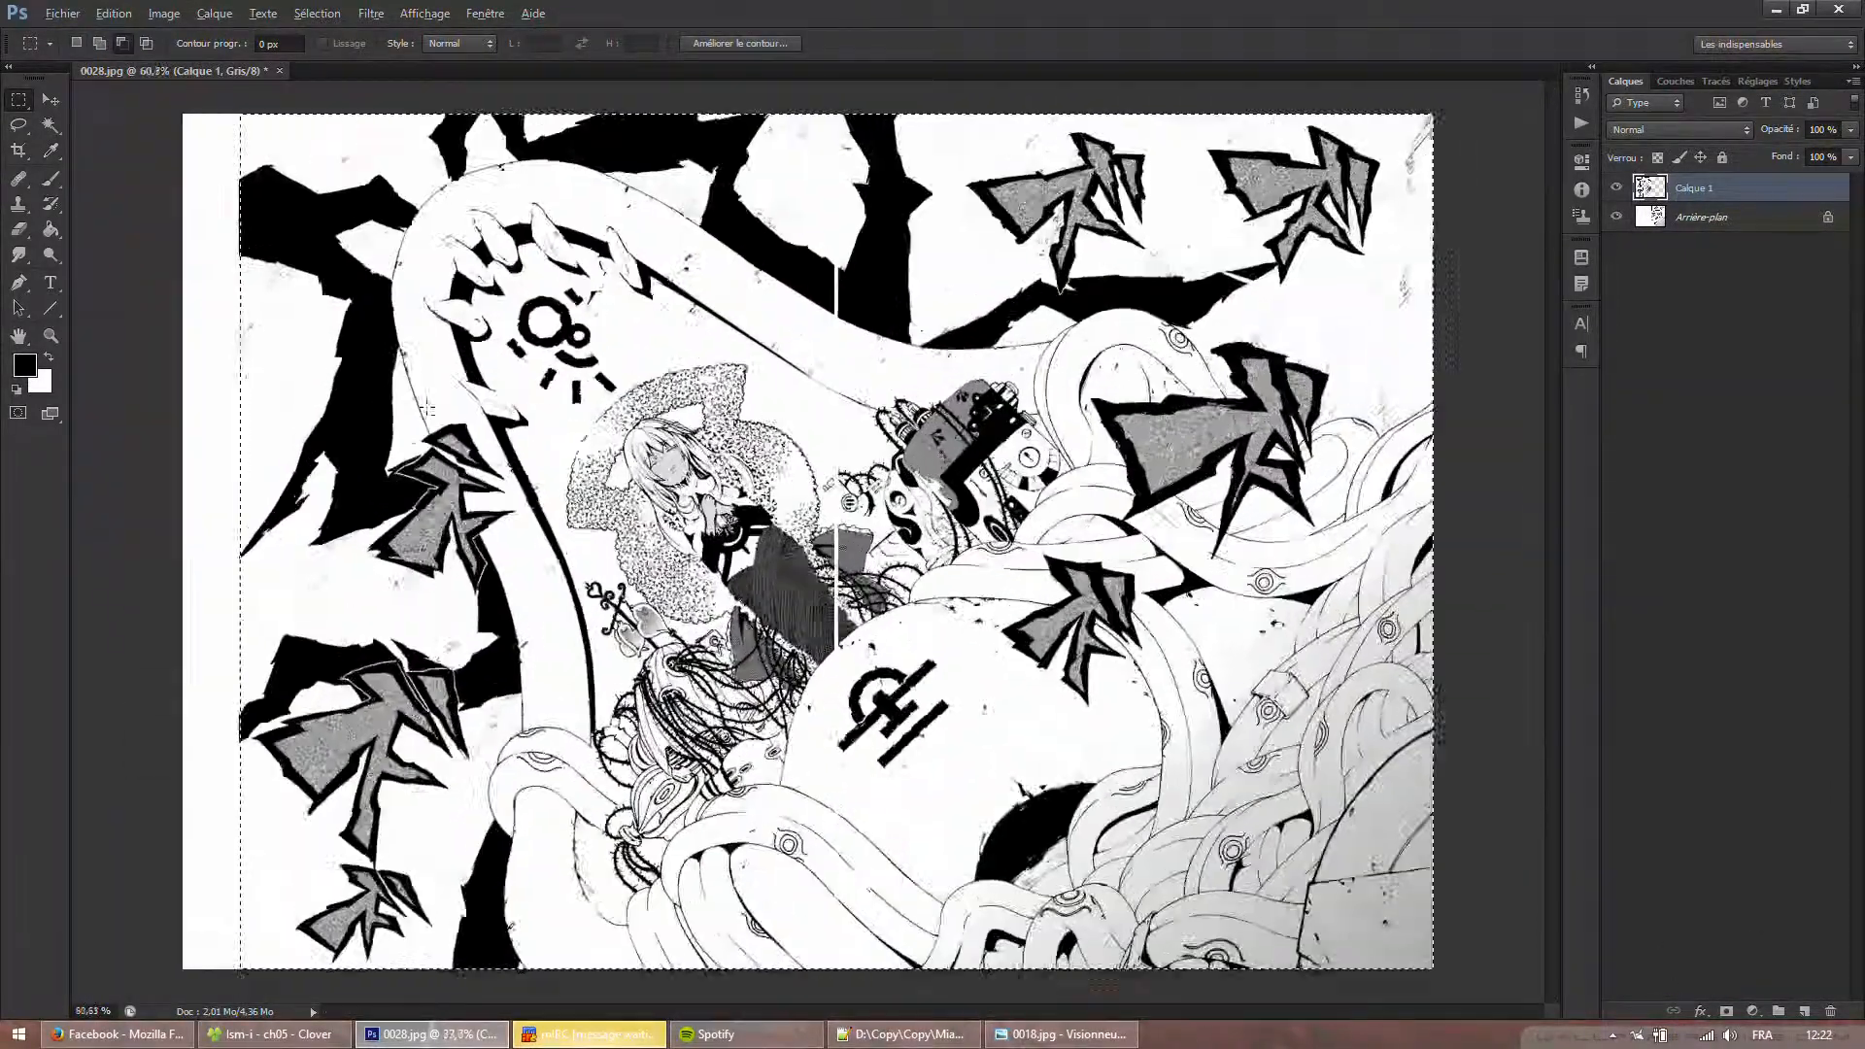
left_click(151, 17)
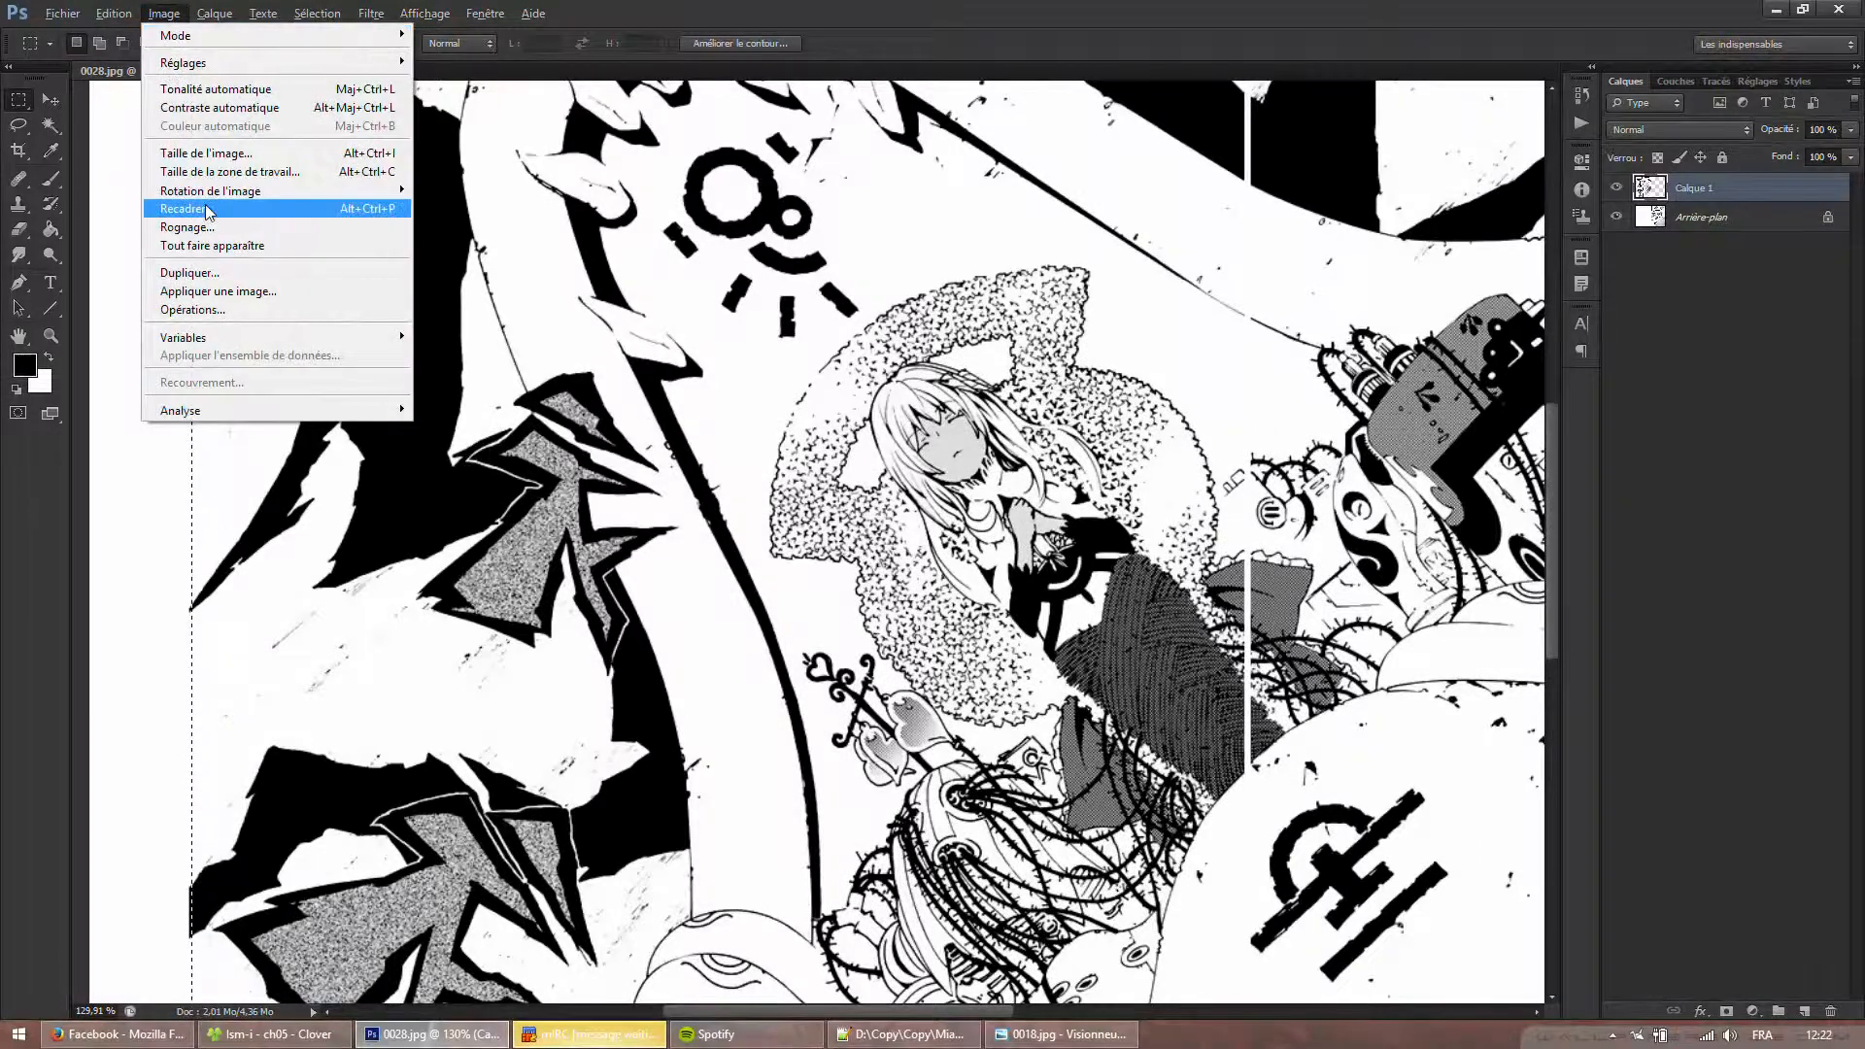
left_click(845, 8)
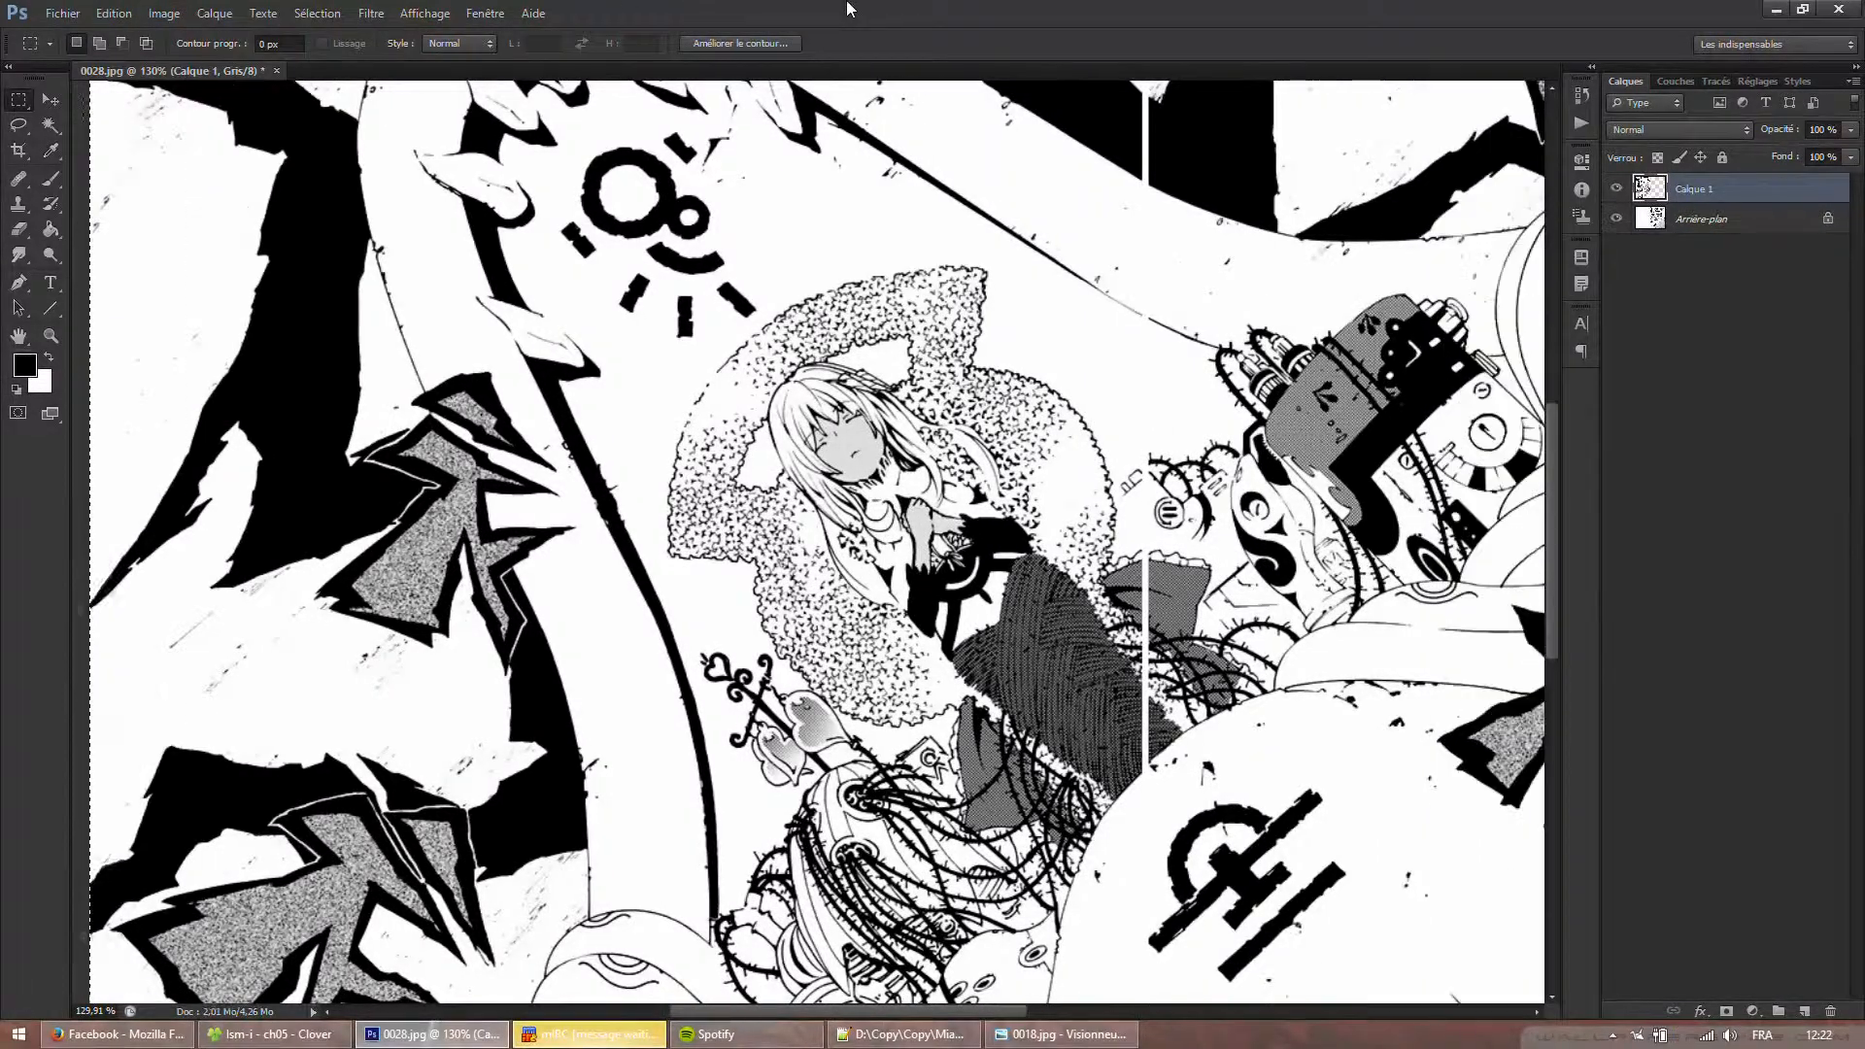
left_click(754, 313)
scroll(758, 312, "down", 7)
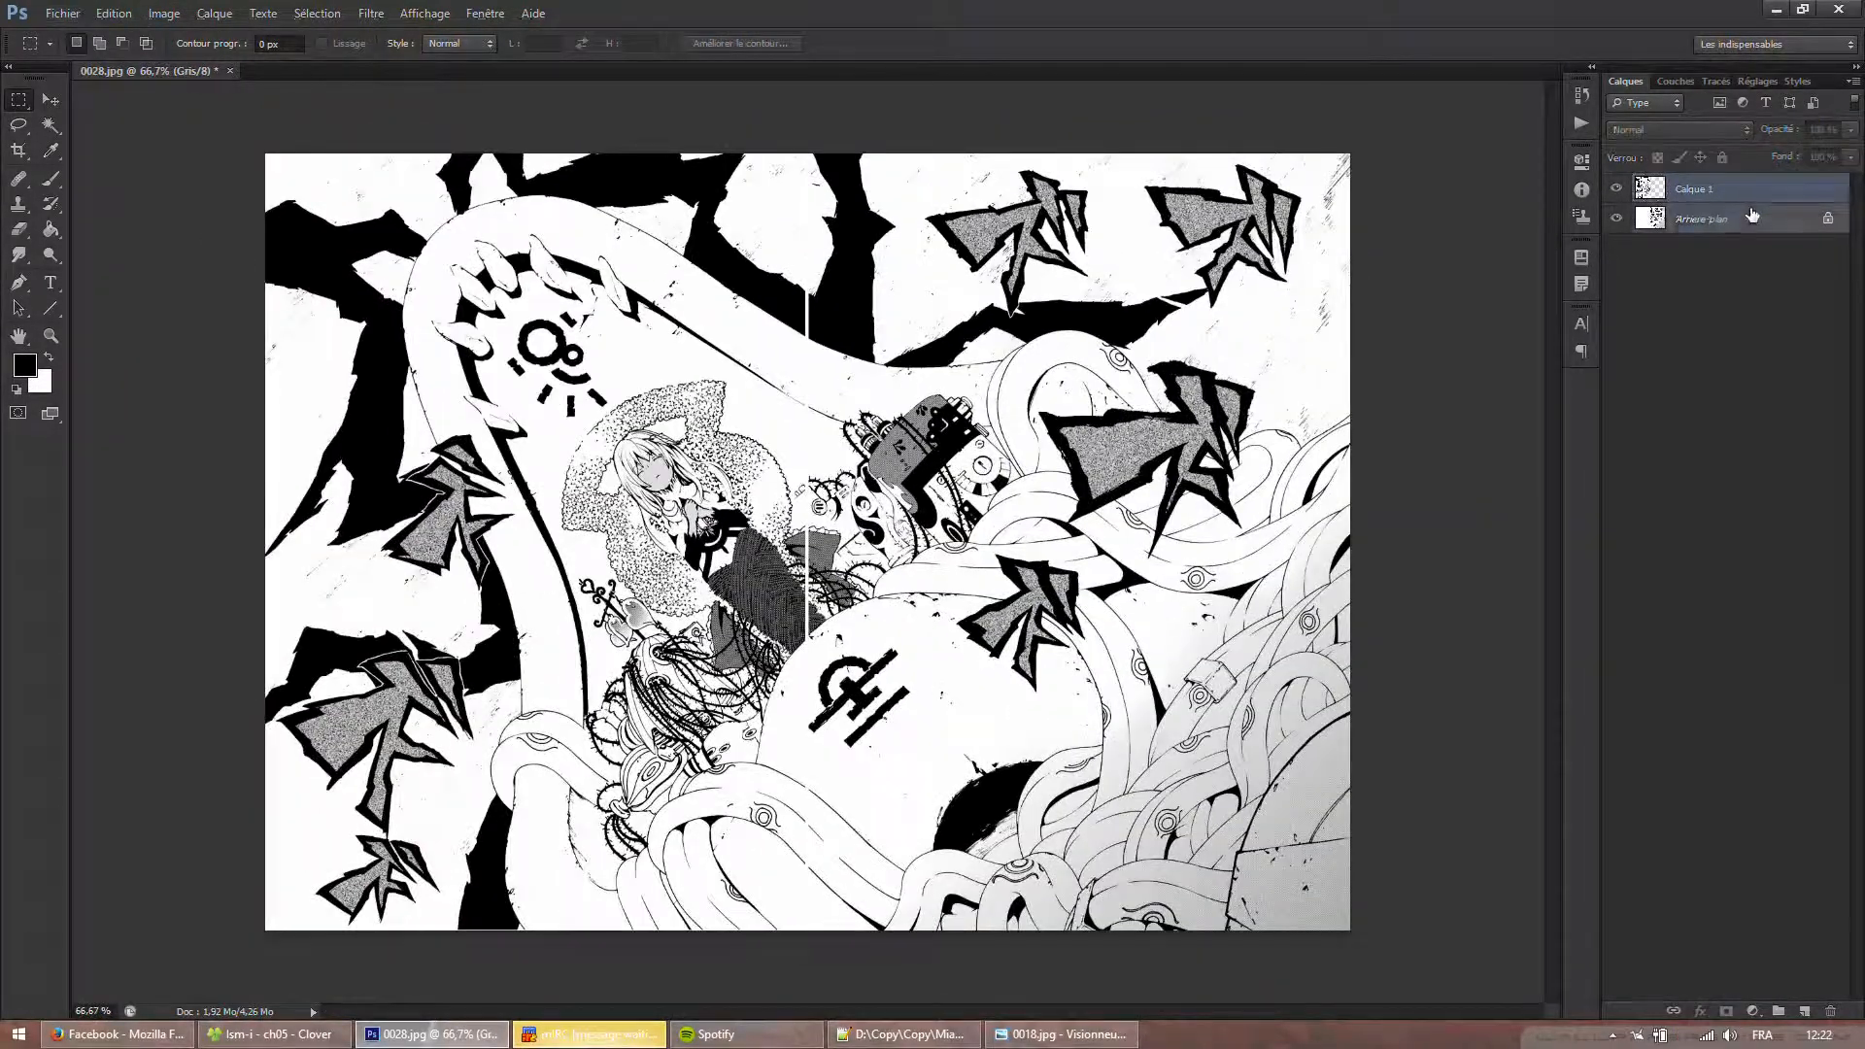
right_click(1745, 196)
left_click(1671, 330)
Cover the white seam line running through the upper black area using the Clone Stamp tool.
scroll(830, 277, "up", 10)
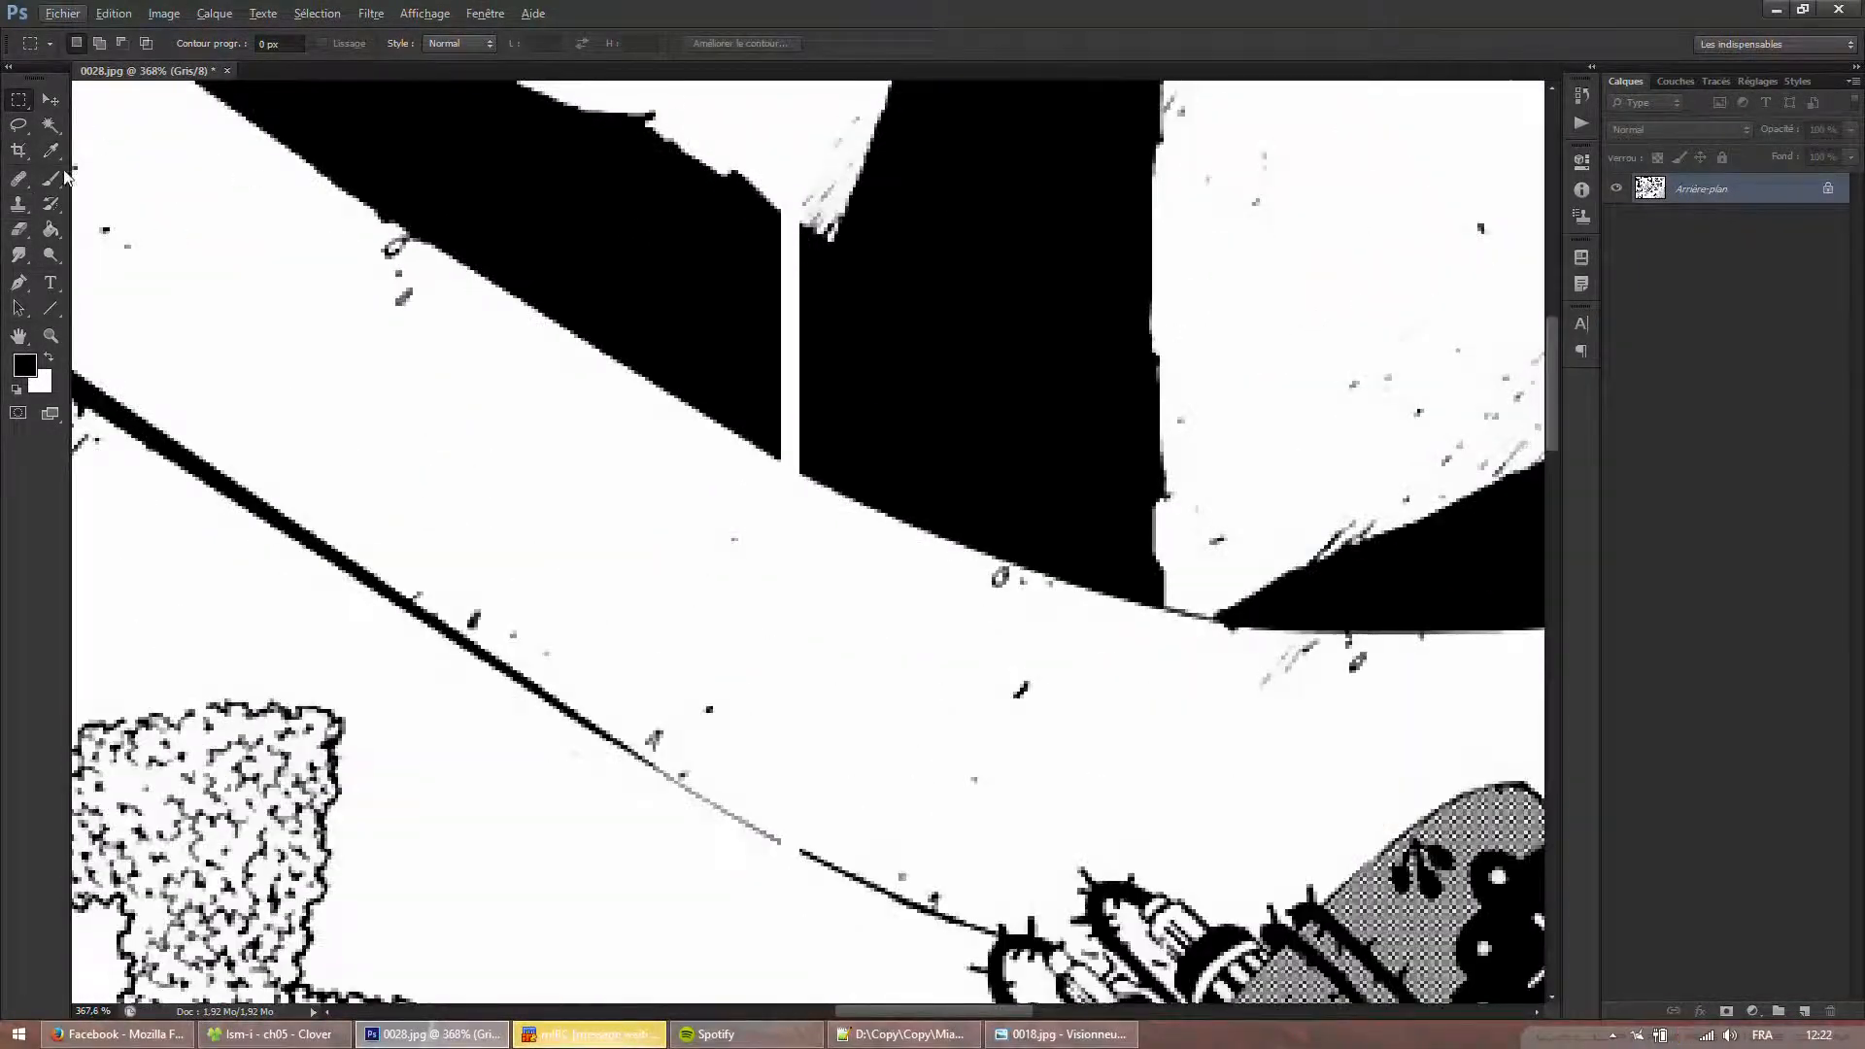
left_click(18, 204)
scroll(850, 329, "up", 5)
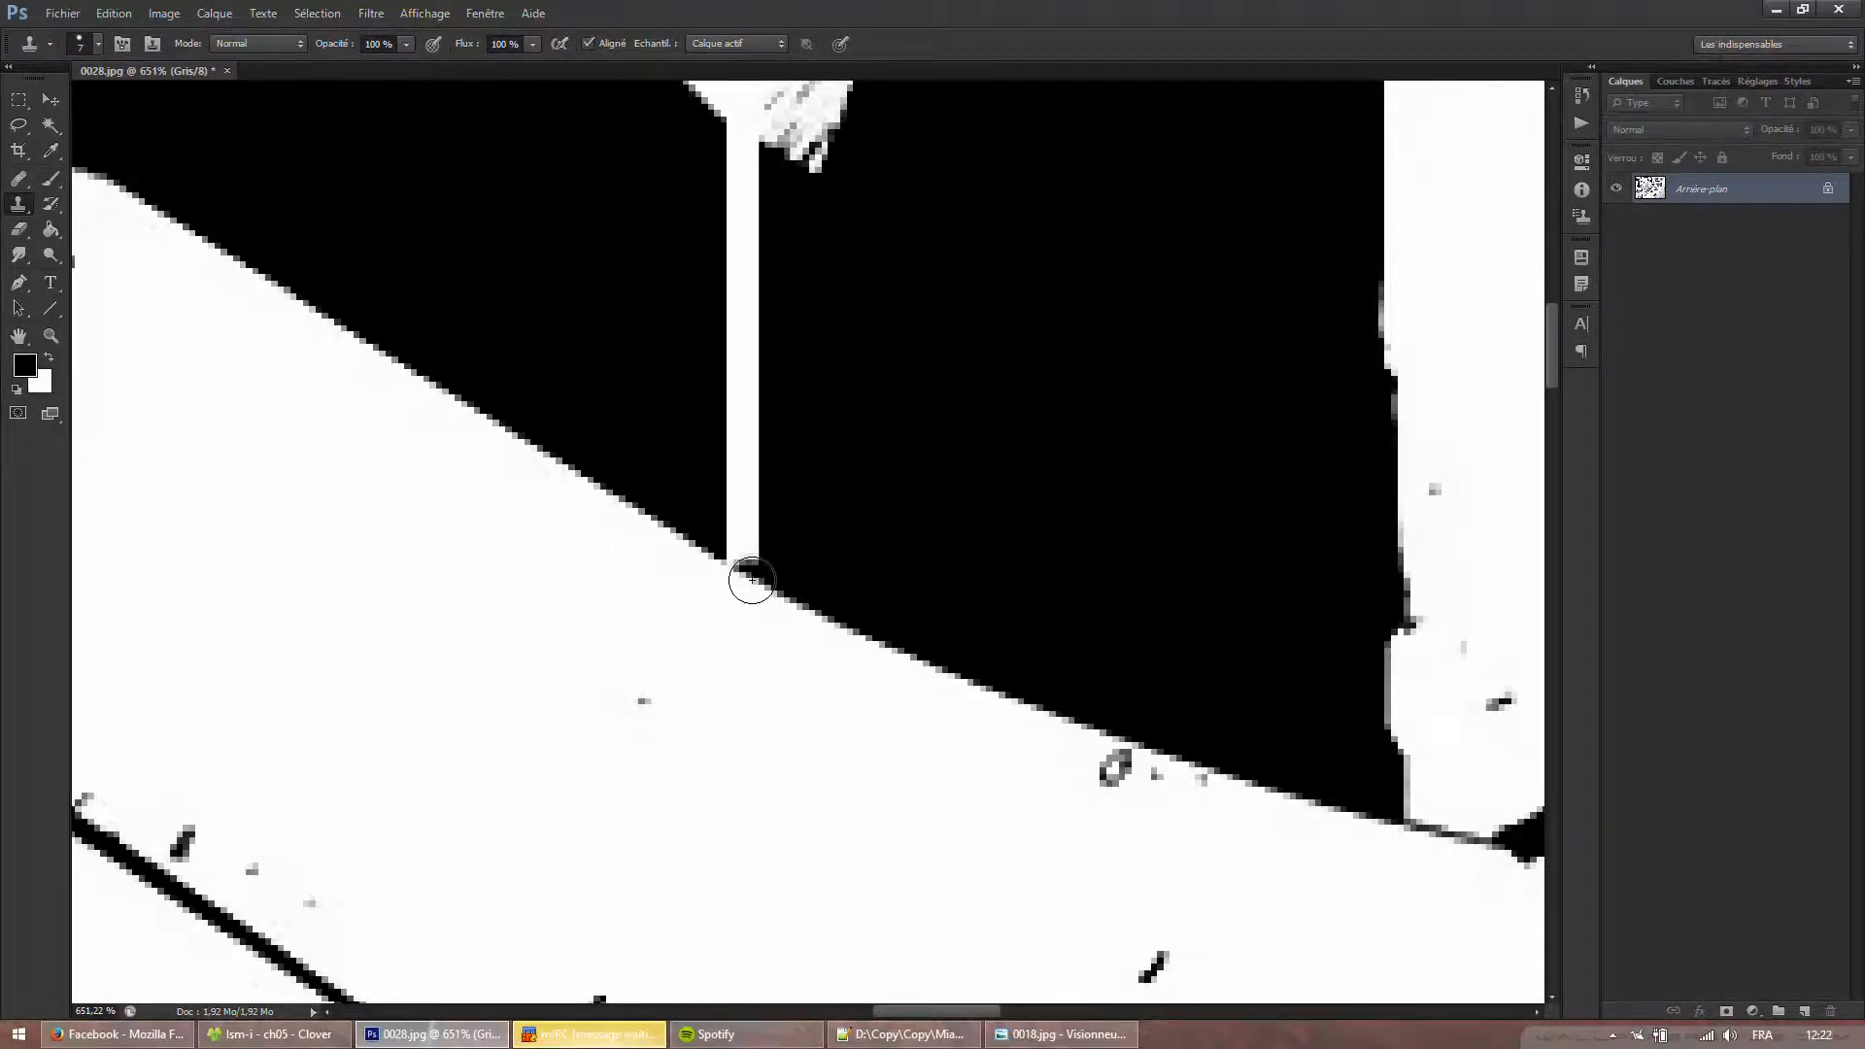
left_click(738, 547)
mouse_move(733, 513)
left_mouse_down()
mouse_move(762, 346)
mouse_move(743, 291)
left_mouse_up()
scroll(828, 531, "up", 2)
mouse_move(744, 393)
left_mouse_down()
mouse_move(789, 437)
mouse_move(673, 299)
mouse_move(729, 278)
mouse_move(784, 322)
mouse_move(736, 444)
mouse_move(629, 264)
mouse_move(757, 277)
mouse_move(711, 224)
mouse_move(777, 305)
mouse_move(719, 240)
mouse_move(748, 279)
left_mouse_up()
scroll(625, 437, "down", 6)
scroll(753, 468, "down", 2)
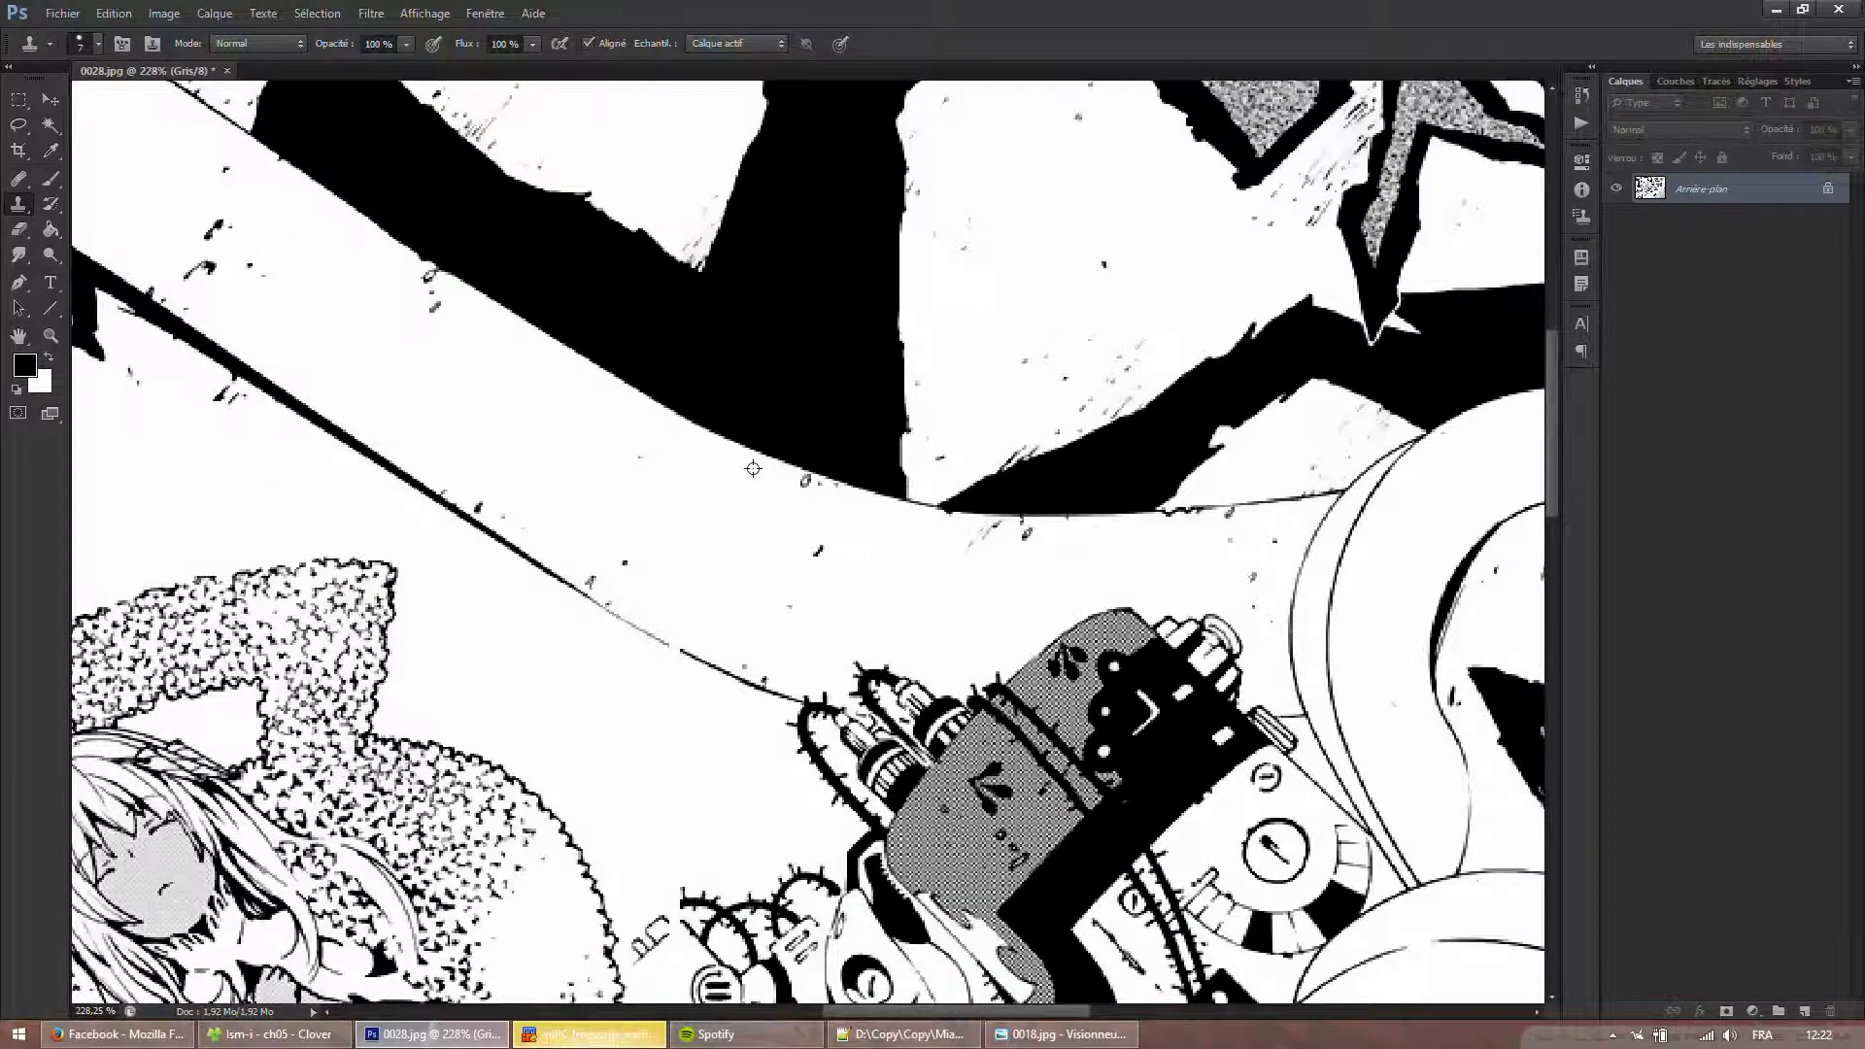
scroll(753, 468, "down", 6)
key("m")
left_click_drag(694, 157, 809, 1012)
scroll(976, 515, "down", 4)
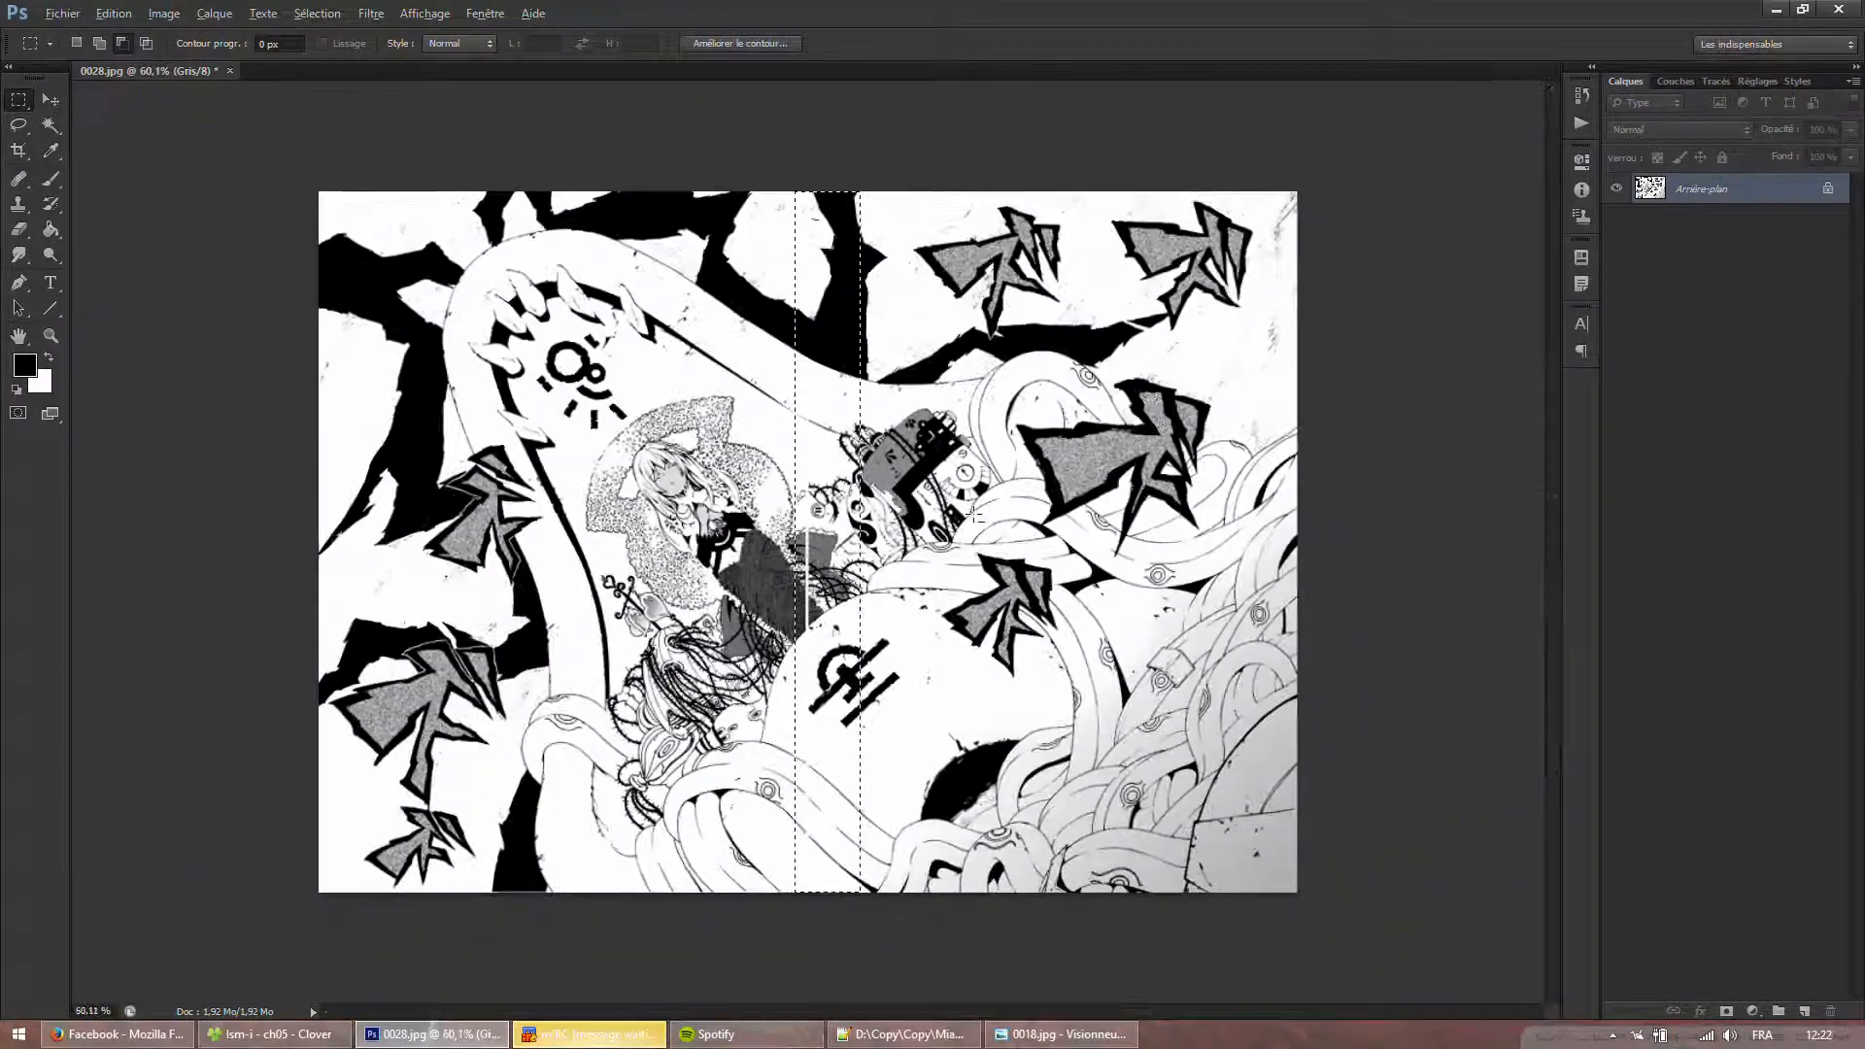
scroll(974, 513, "up", 5)
scroll(733, 335, "up", 8)
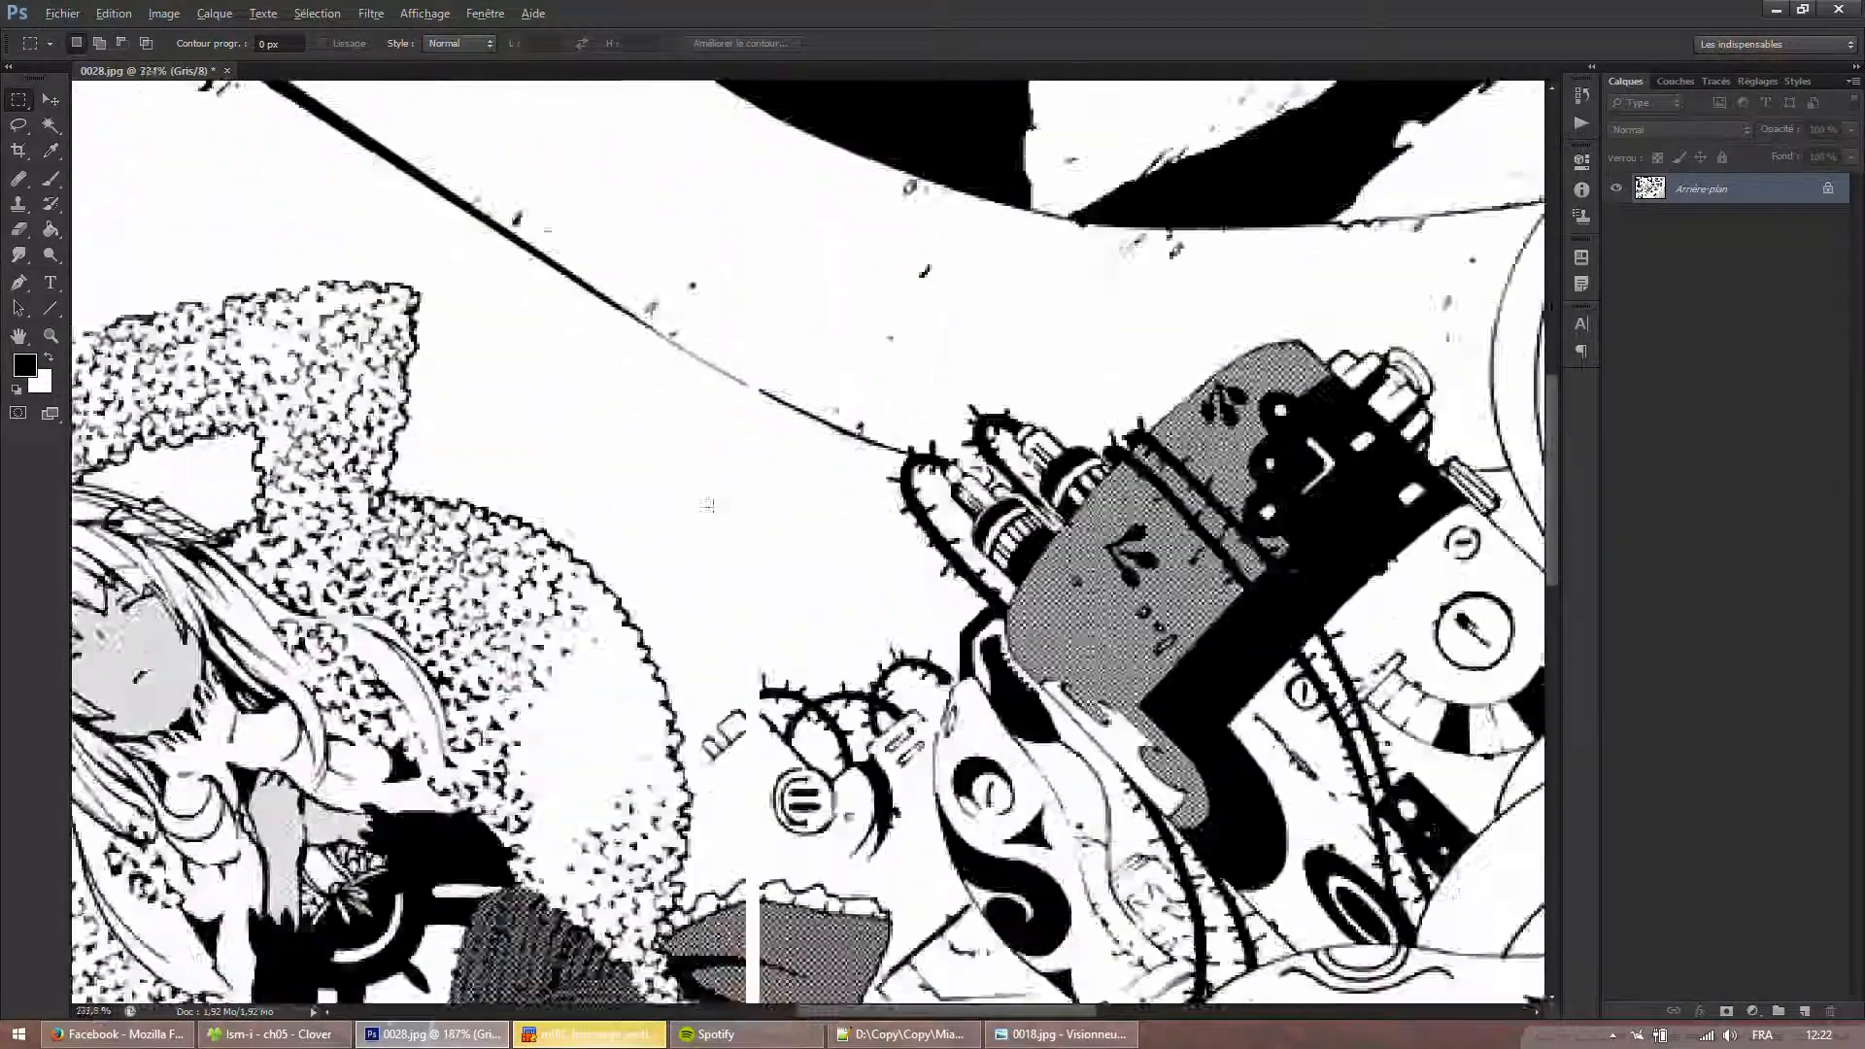
Bridge the seam gap in the thin diagonal line above the cactus-like vines using the Clone Stamp tool.
key("s")
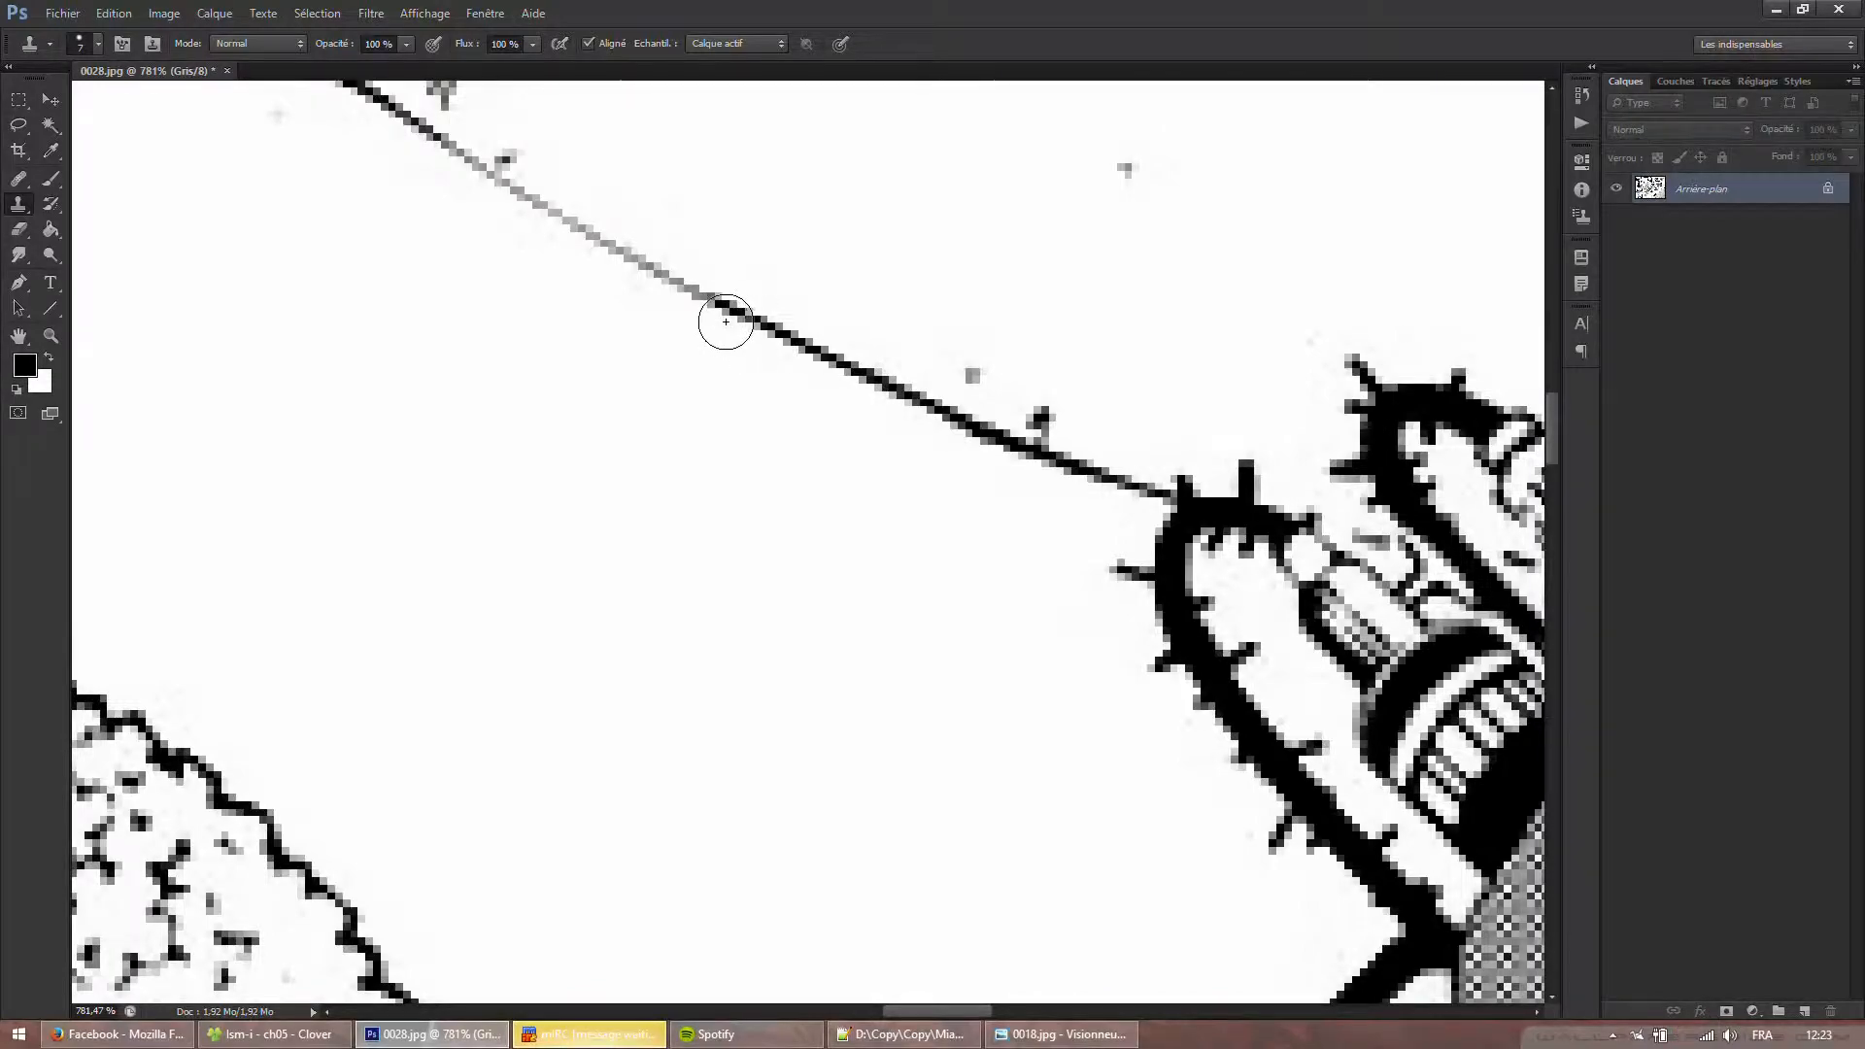
left_click(709, 312)
scroll(733, 417, "down", 5)
scroll(687, 433, "up", 5)
scroll(761, 434, "down", 1)
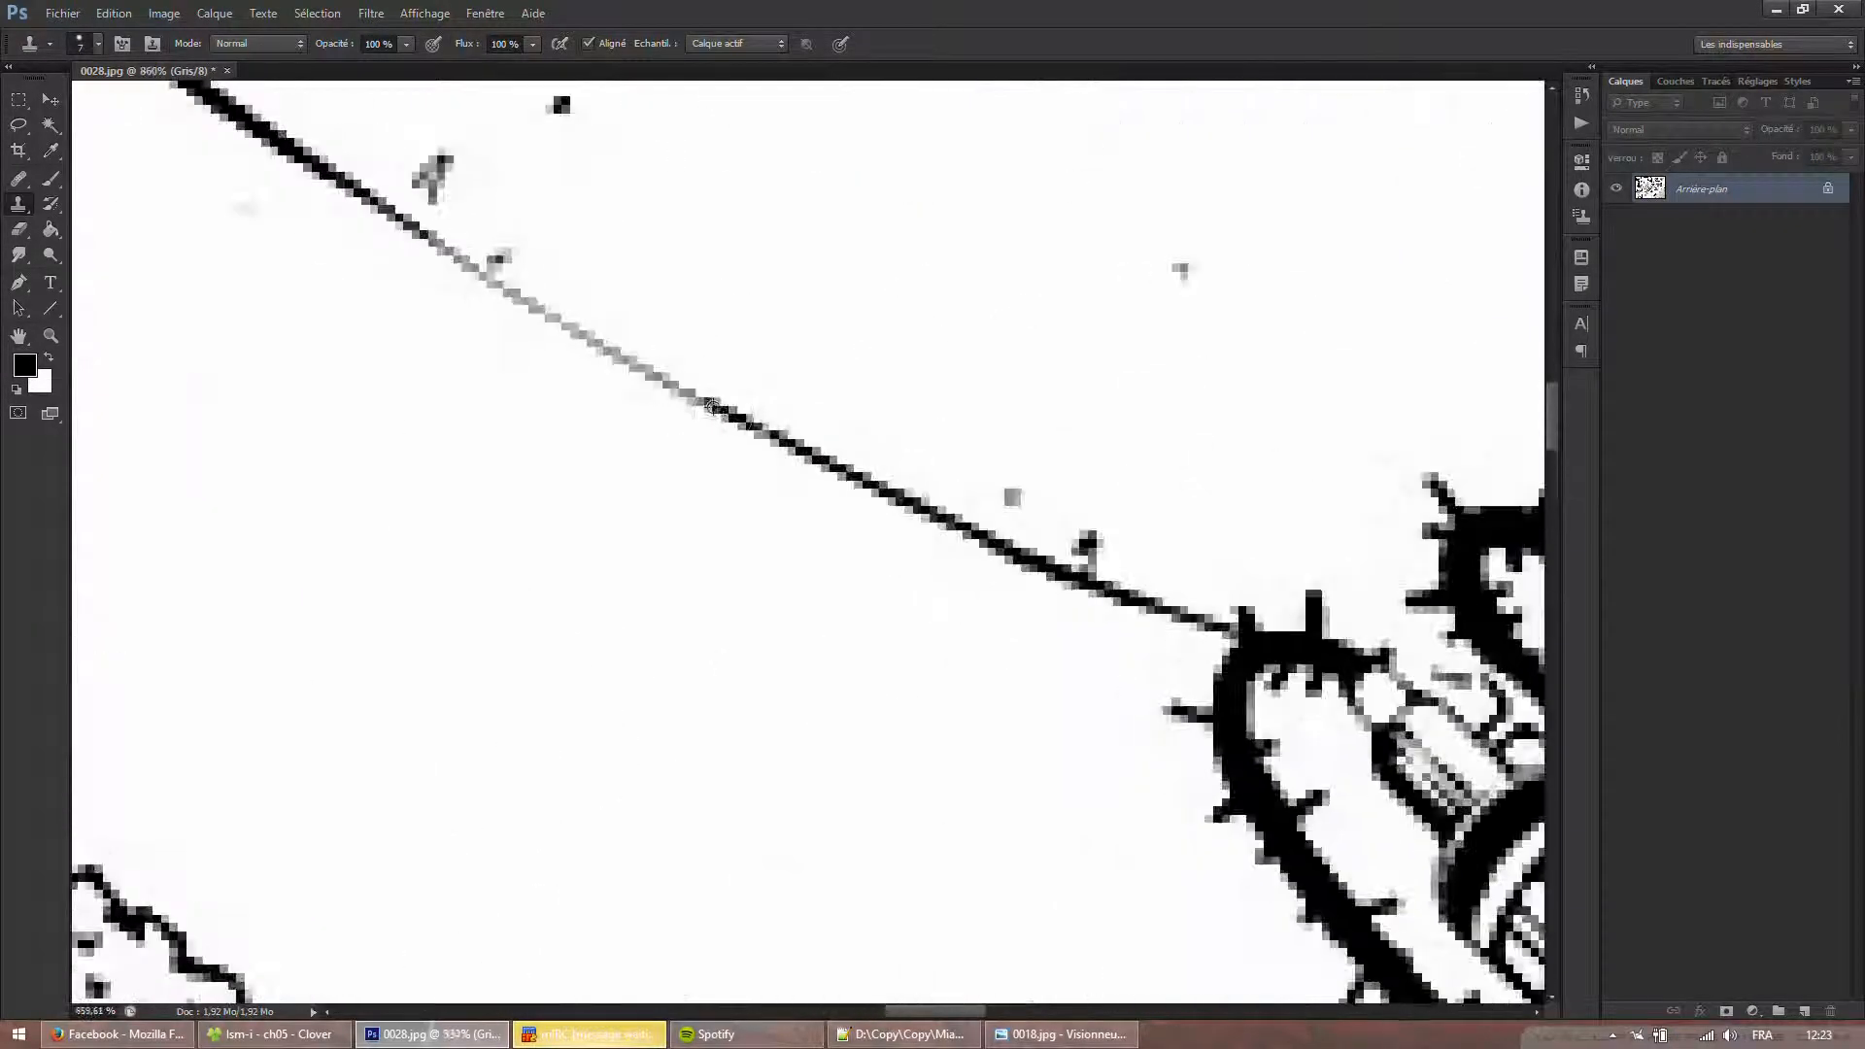
scroll(645, 607, "down", 4)
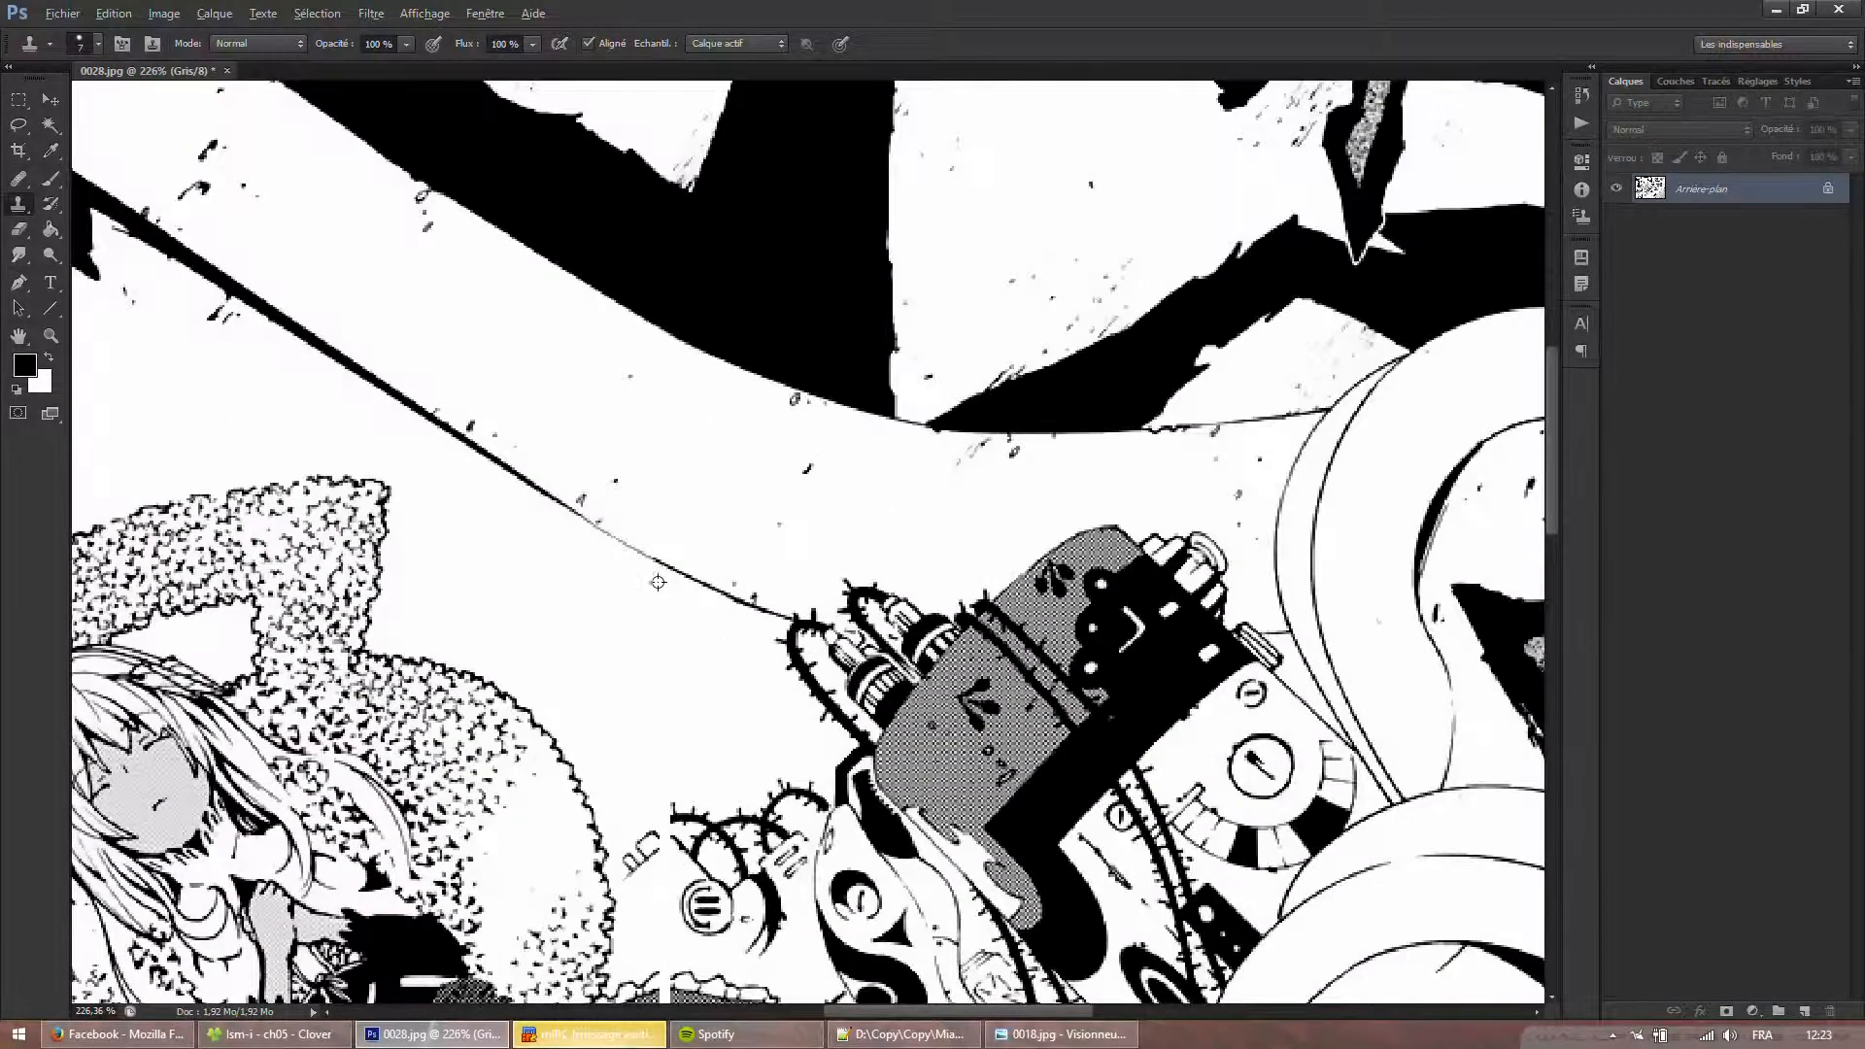
scroll(645, 606, "down", 2)
Clone the checkered screentone over the white seam strip running through the ruffled grey cloth.
scroll(818, 545, "up", 7)
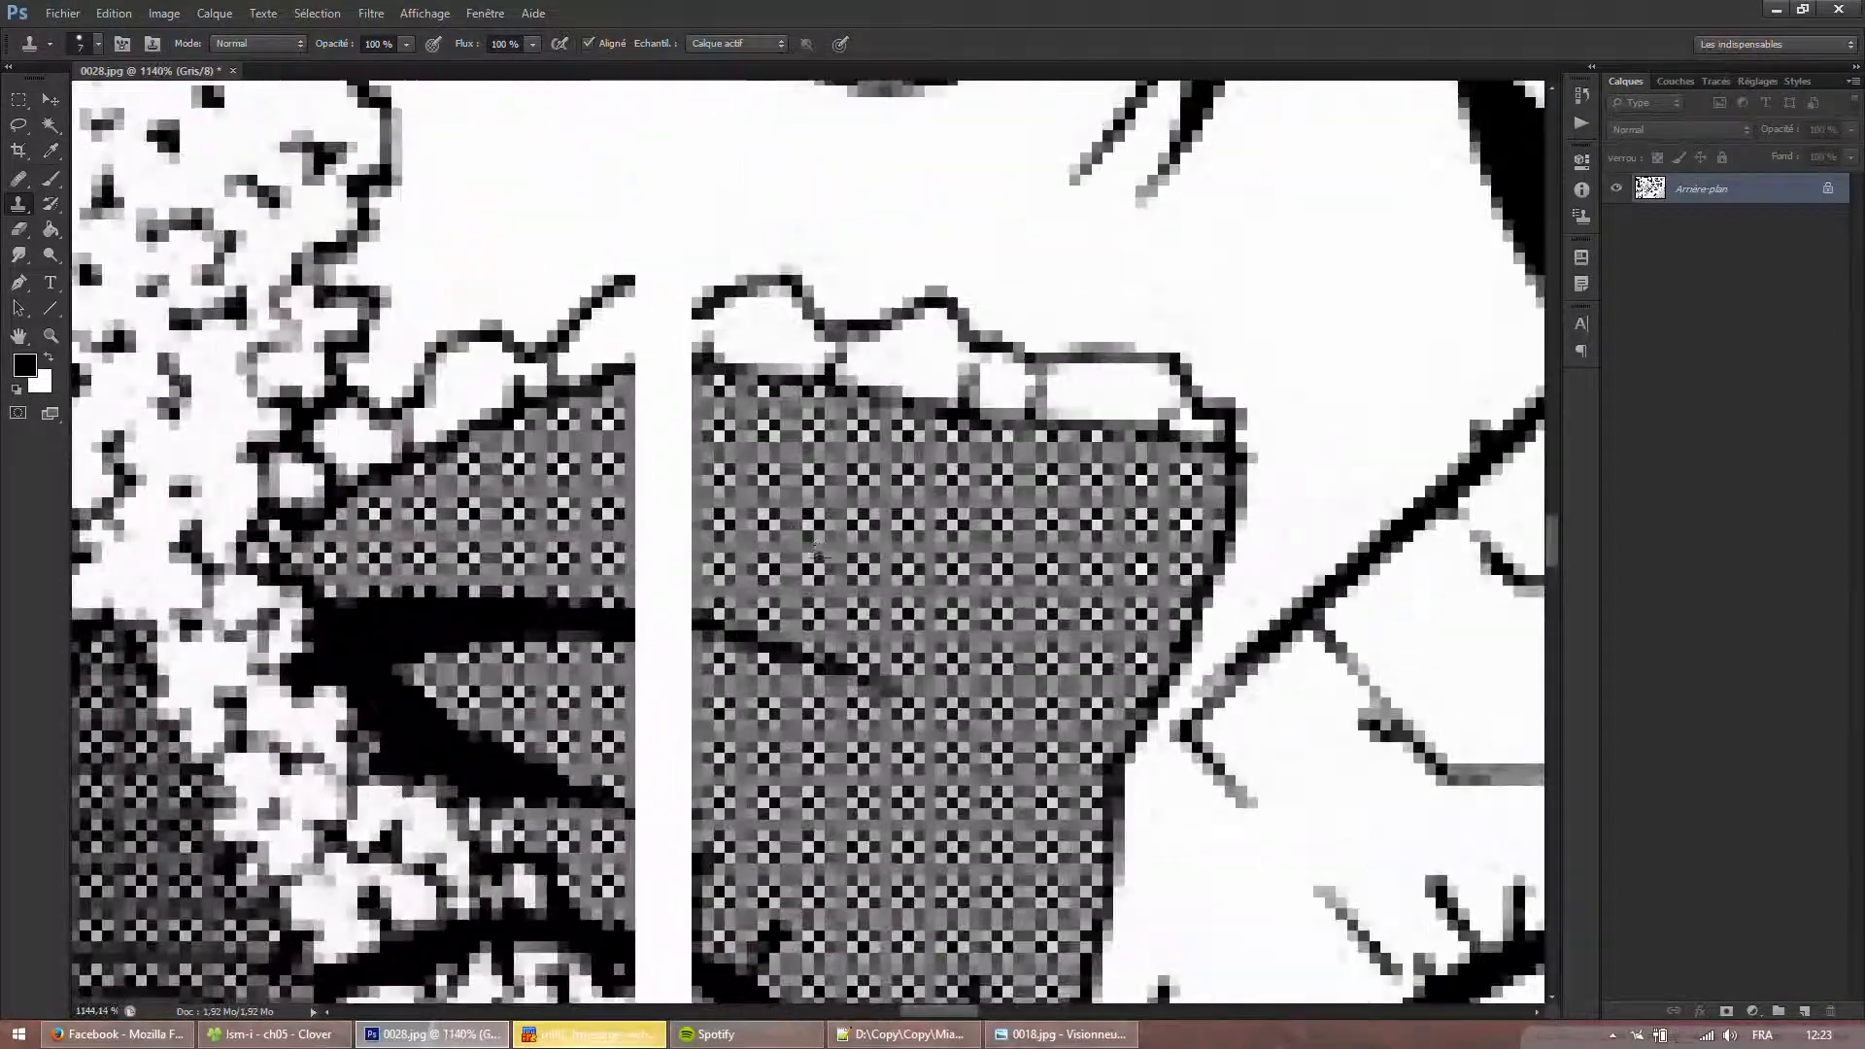
scroll(818, 545, "up", 3)
left_click(885, 515, "alt")
mouse_move(697, 516)
left_mouse_down()
mouse_move(657, 464)
mouse_move(638, 513)
mouse_move(582, 471)
mouse_move(622, 388)
left_mouse_up()
mouse_move(644, 540)
left_mouse_down()
mouse_move(600, 567)
mouse_move(653, 591)
left_mouse_up()
scroll(653, 621, "down", 1)
mouse_move(664, 661)
left_mouse_down()
mouse_move(610, 614)
mouse_move(637, 604)
mouse_move(616, 667)
mouse_move(653, 612)
mouse_move(616, 680)
mouse_move(622, 870)
left_mouse_up()
left_click(598, 636)
Clone the dark woven pattern over the white seam down to the large sphere's outline, keeping that edge continuous.
scroll(642, 764, "down", 5)
scroll(773, 560, "down", 11)
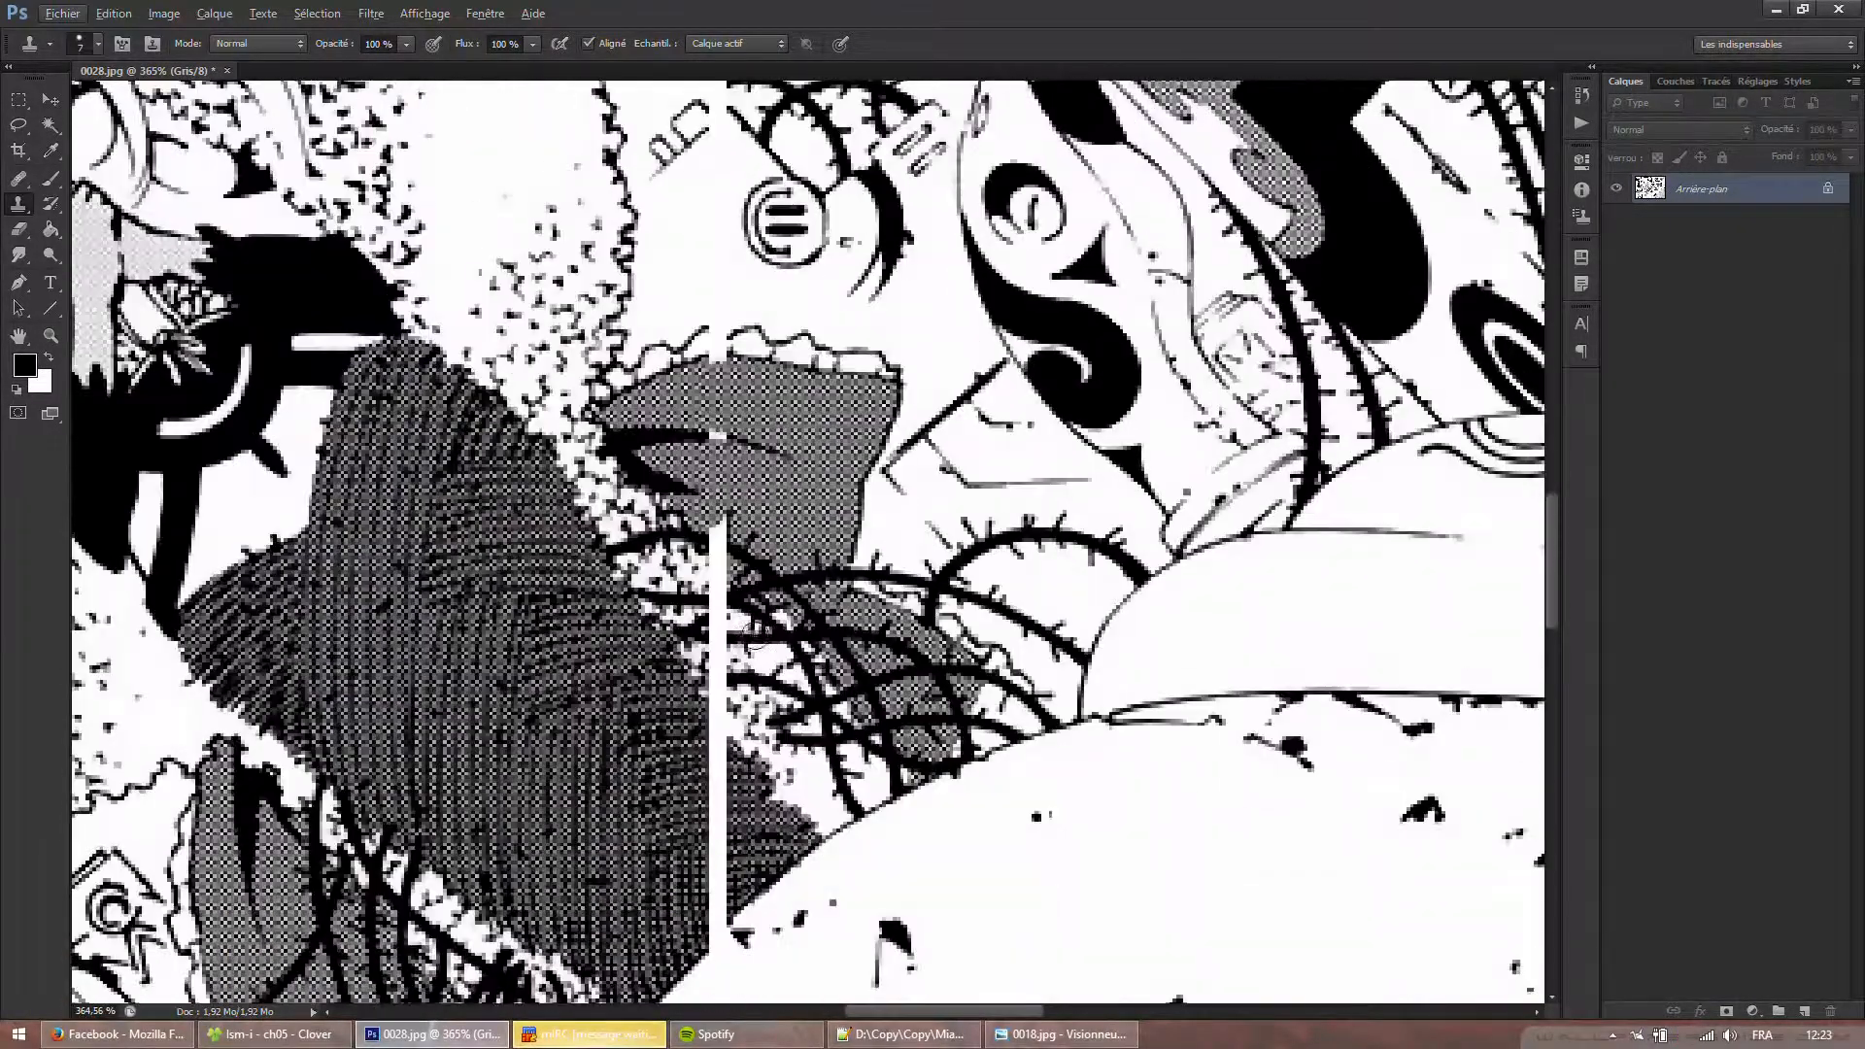
scroll(689, 758, "up", 11)
mouse_move(804, 559)
left_mouse_down()
mouse_move(807, 639)
mouse_move(793, 471)
mouse_move(813, 457)
mouse_move(789, 370)
mouse_move(813, 687)
mouse_move(782, 837)
mouse_move(805, 874)
left_mouse_up()
scroll(763, 824, "down", 3)
mouse_move(804, 767)
left_mouse_down()
mouse_move(835, 737)
mouse_move(760, 851)
mouse_move(851, 788)
mouse_move(864, 709)
left_mouse_up()
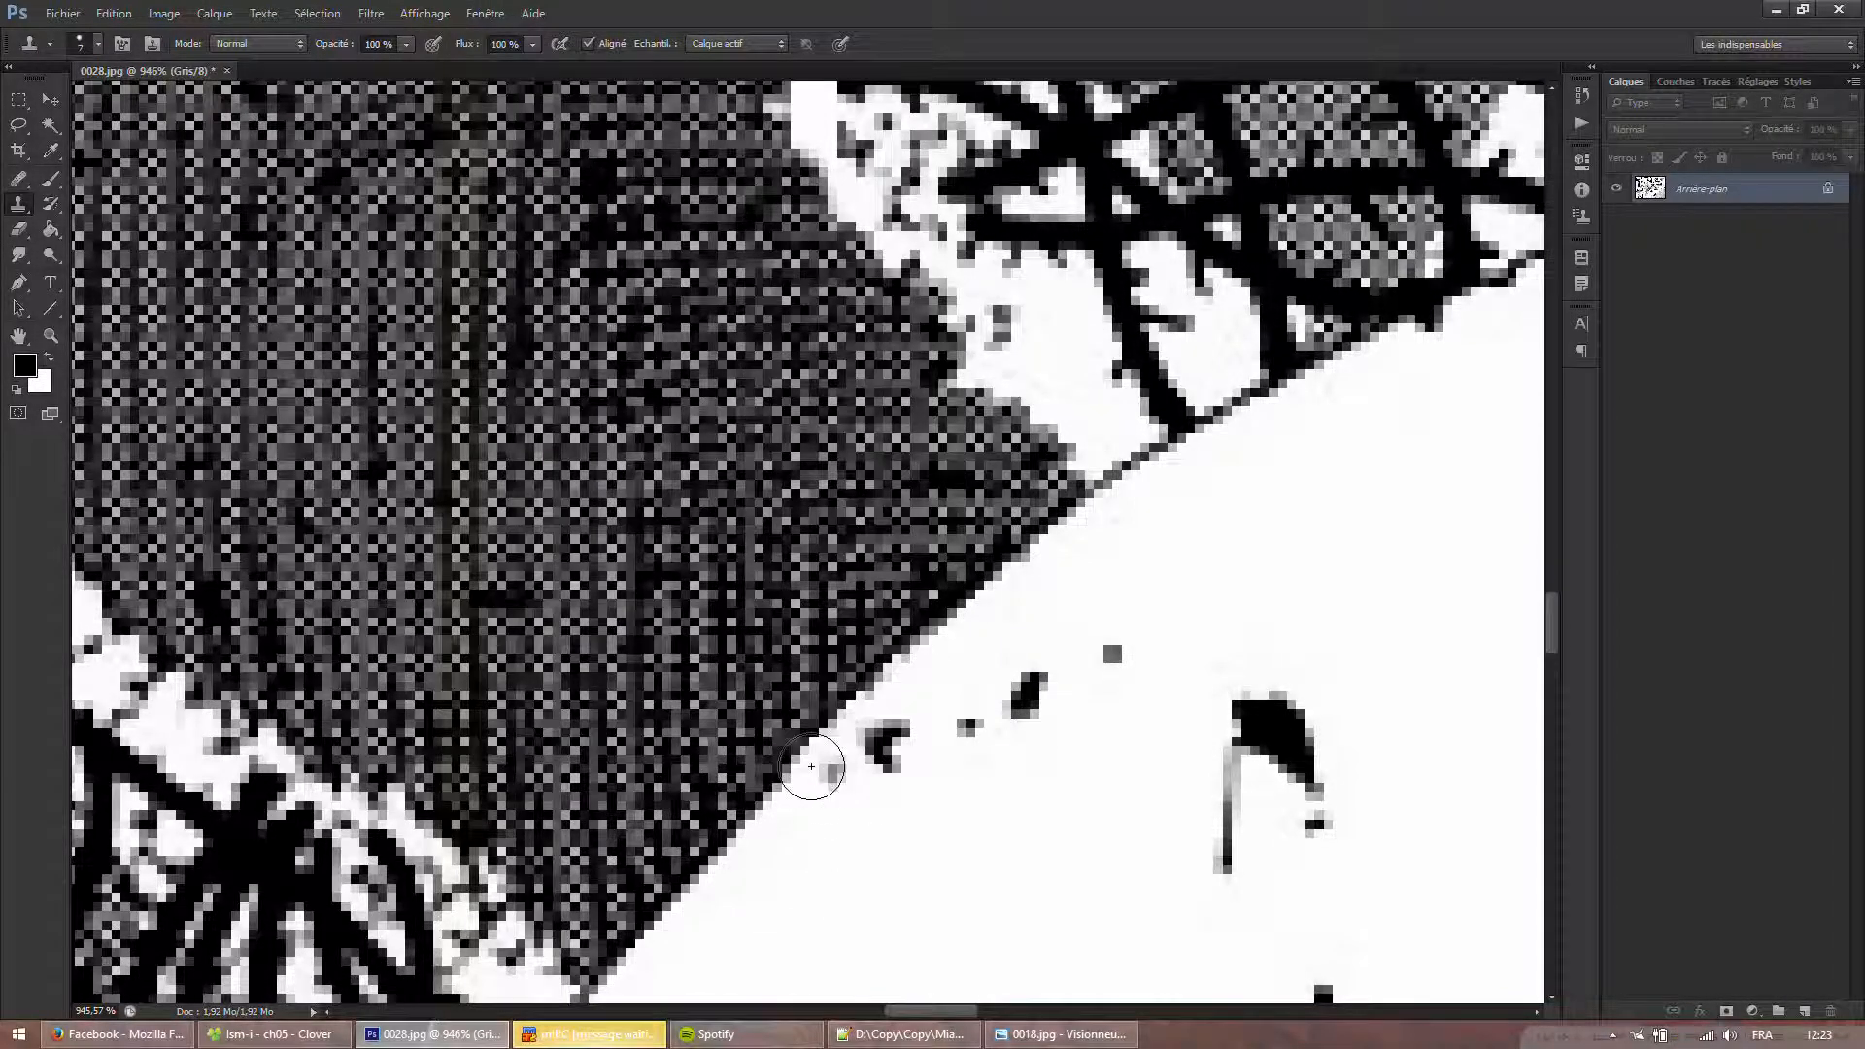
left_click(735, 845, "alt")
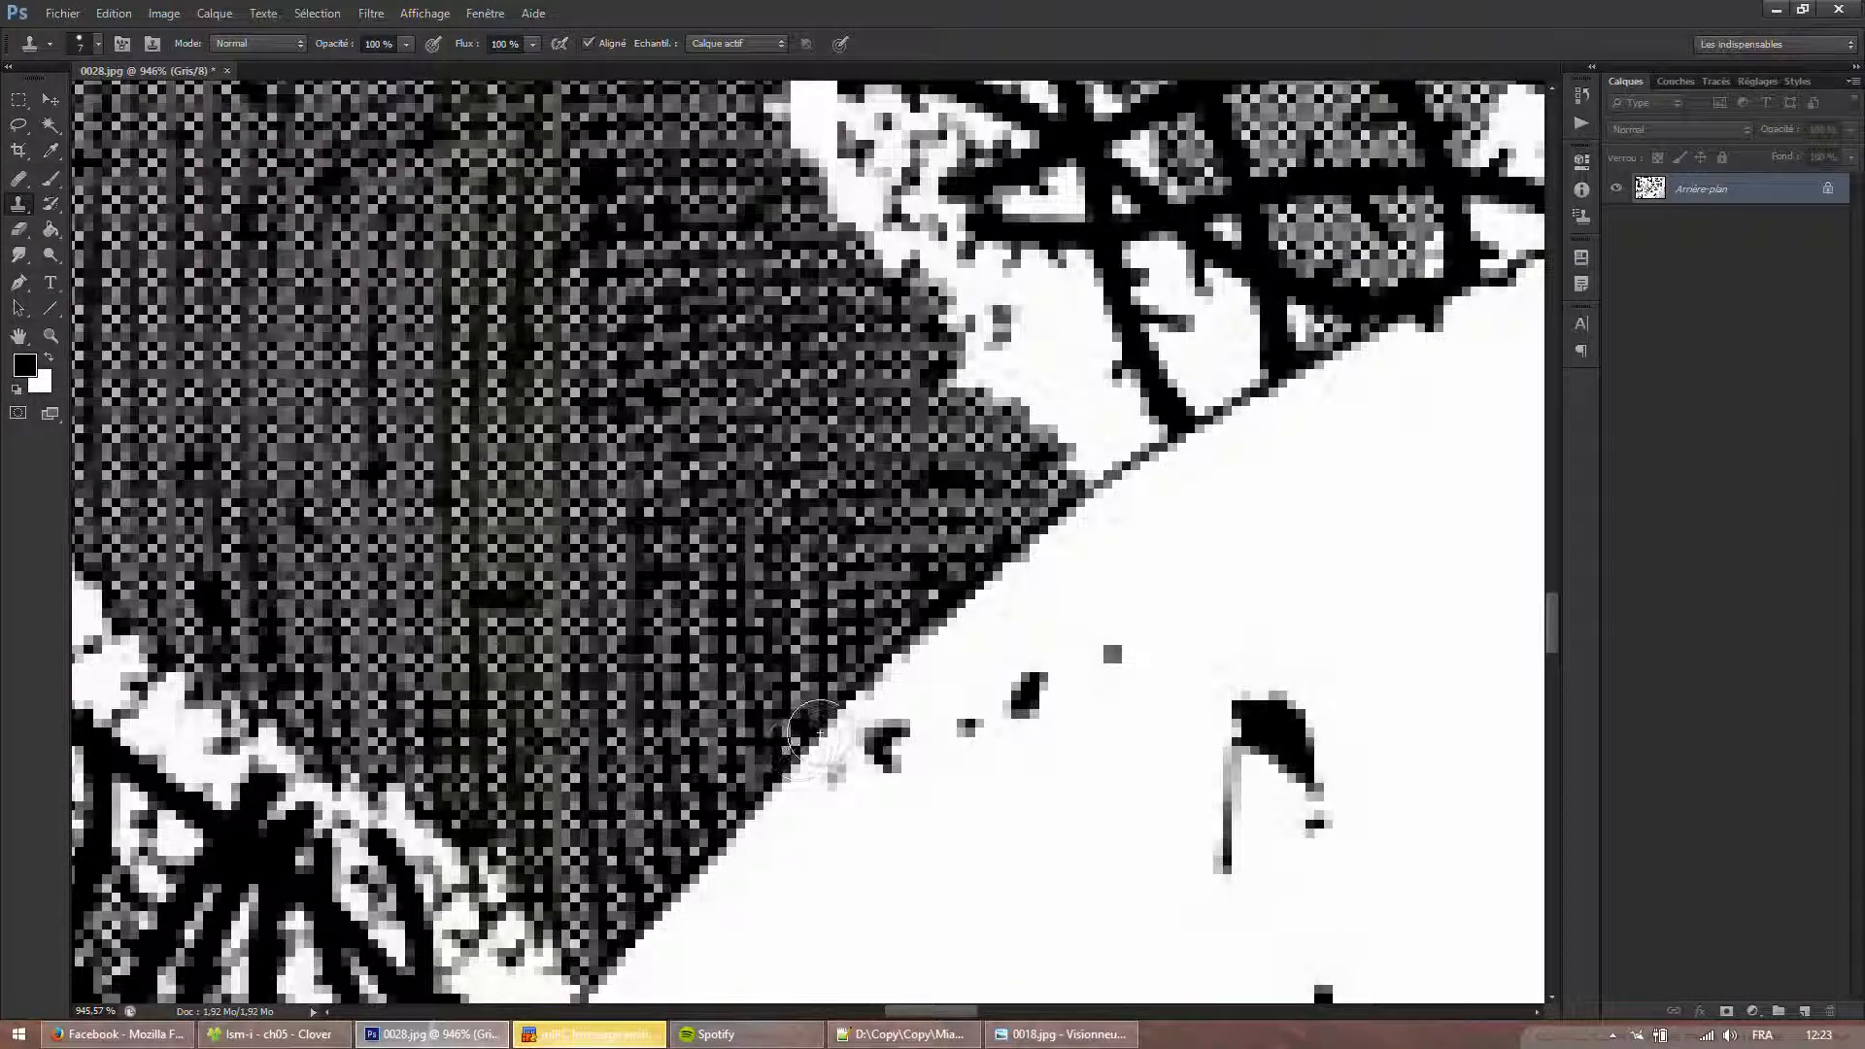
scroll(840, 835, "down", 10)
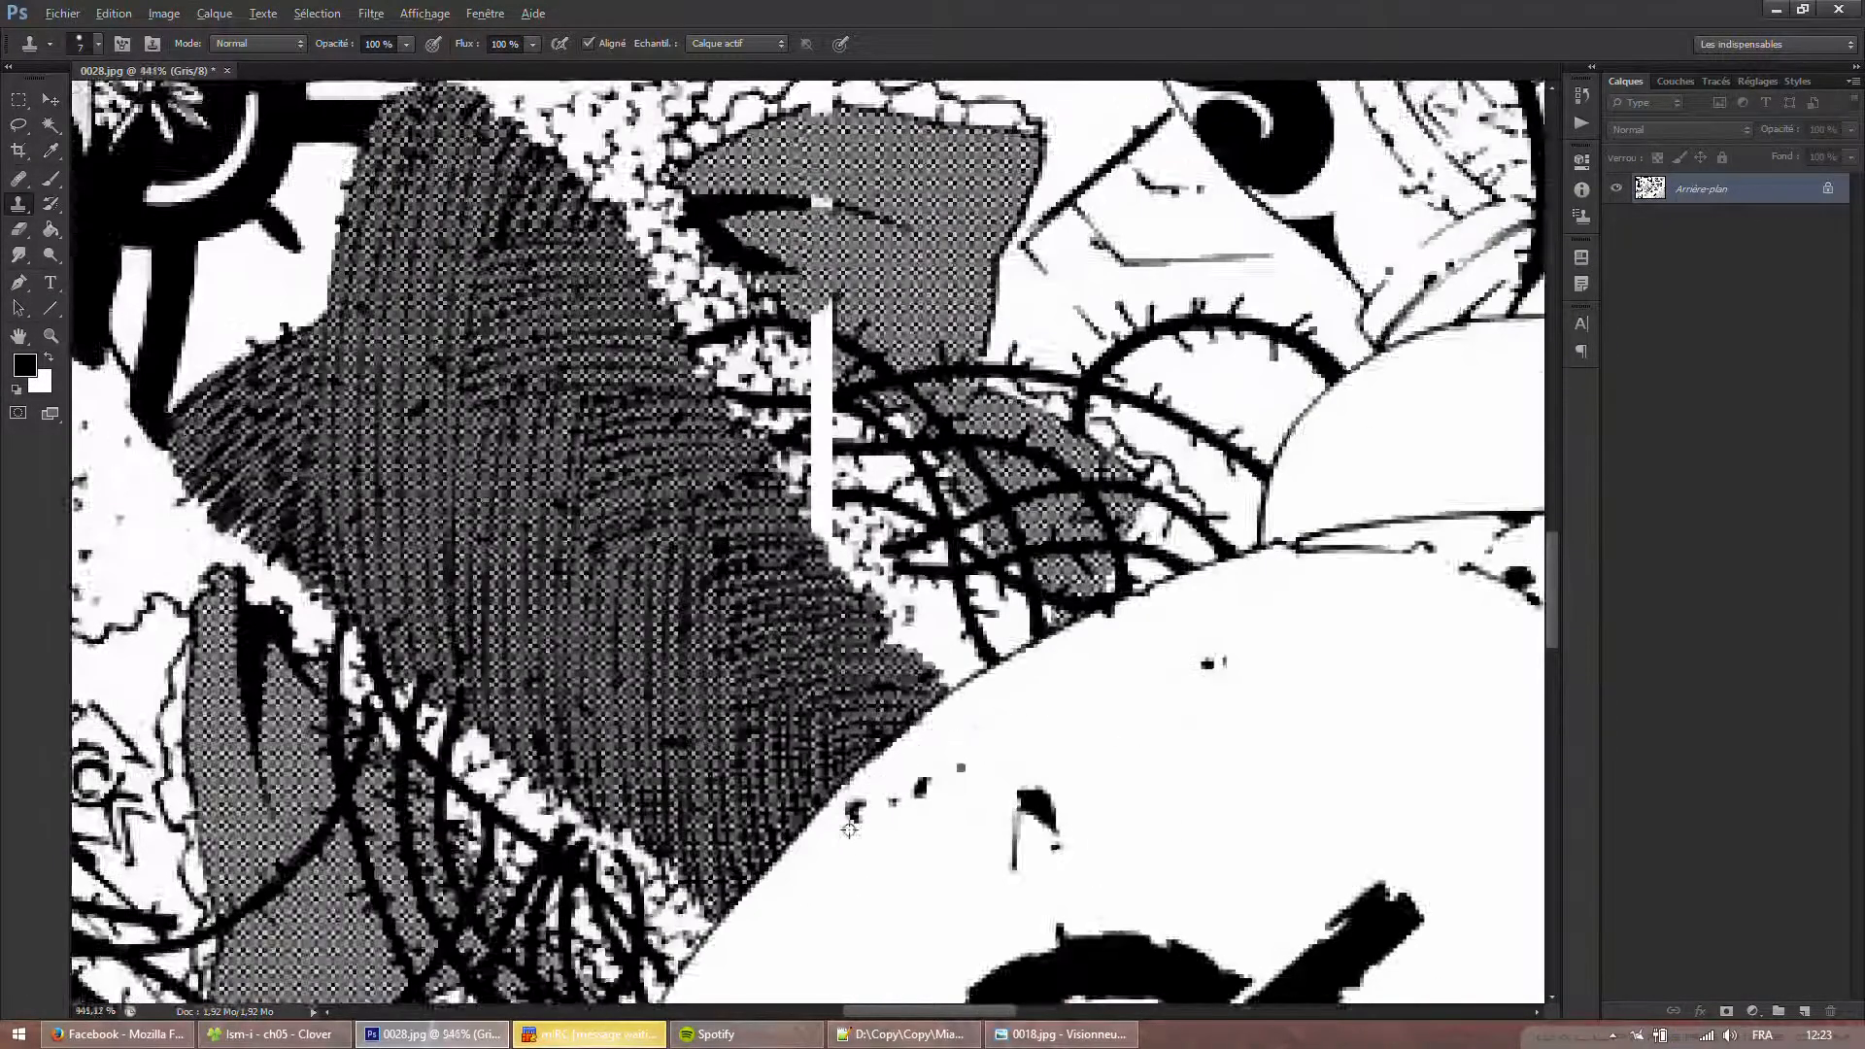
Close the seam gaps in the tentacle's upper outline and inner contour line with the Clone Stamp tool.
scroll(881, 676, "up", 10)
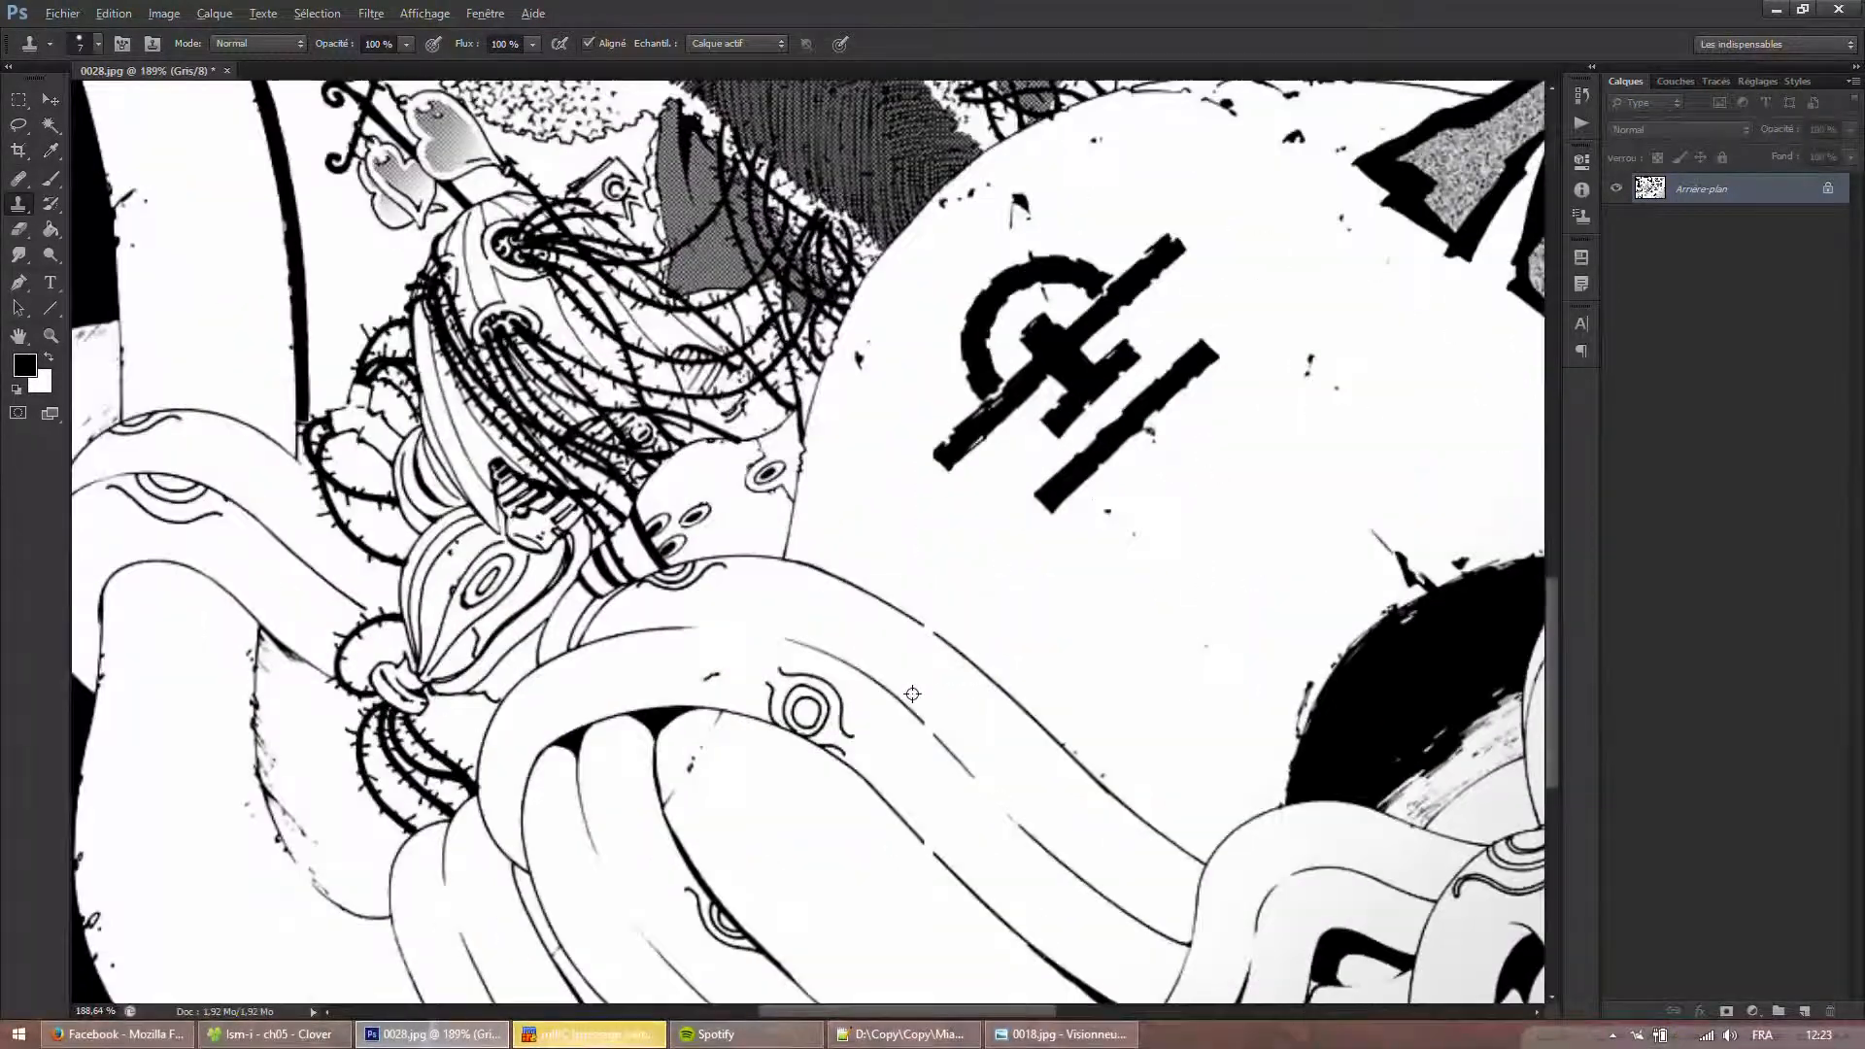
left_click(938, 637, "alt")
left_click(900, 611)
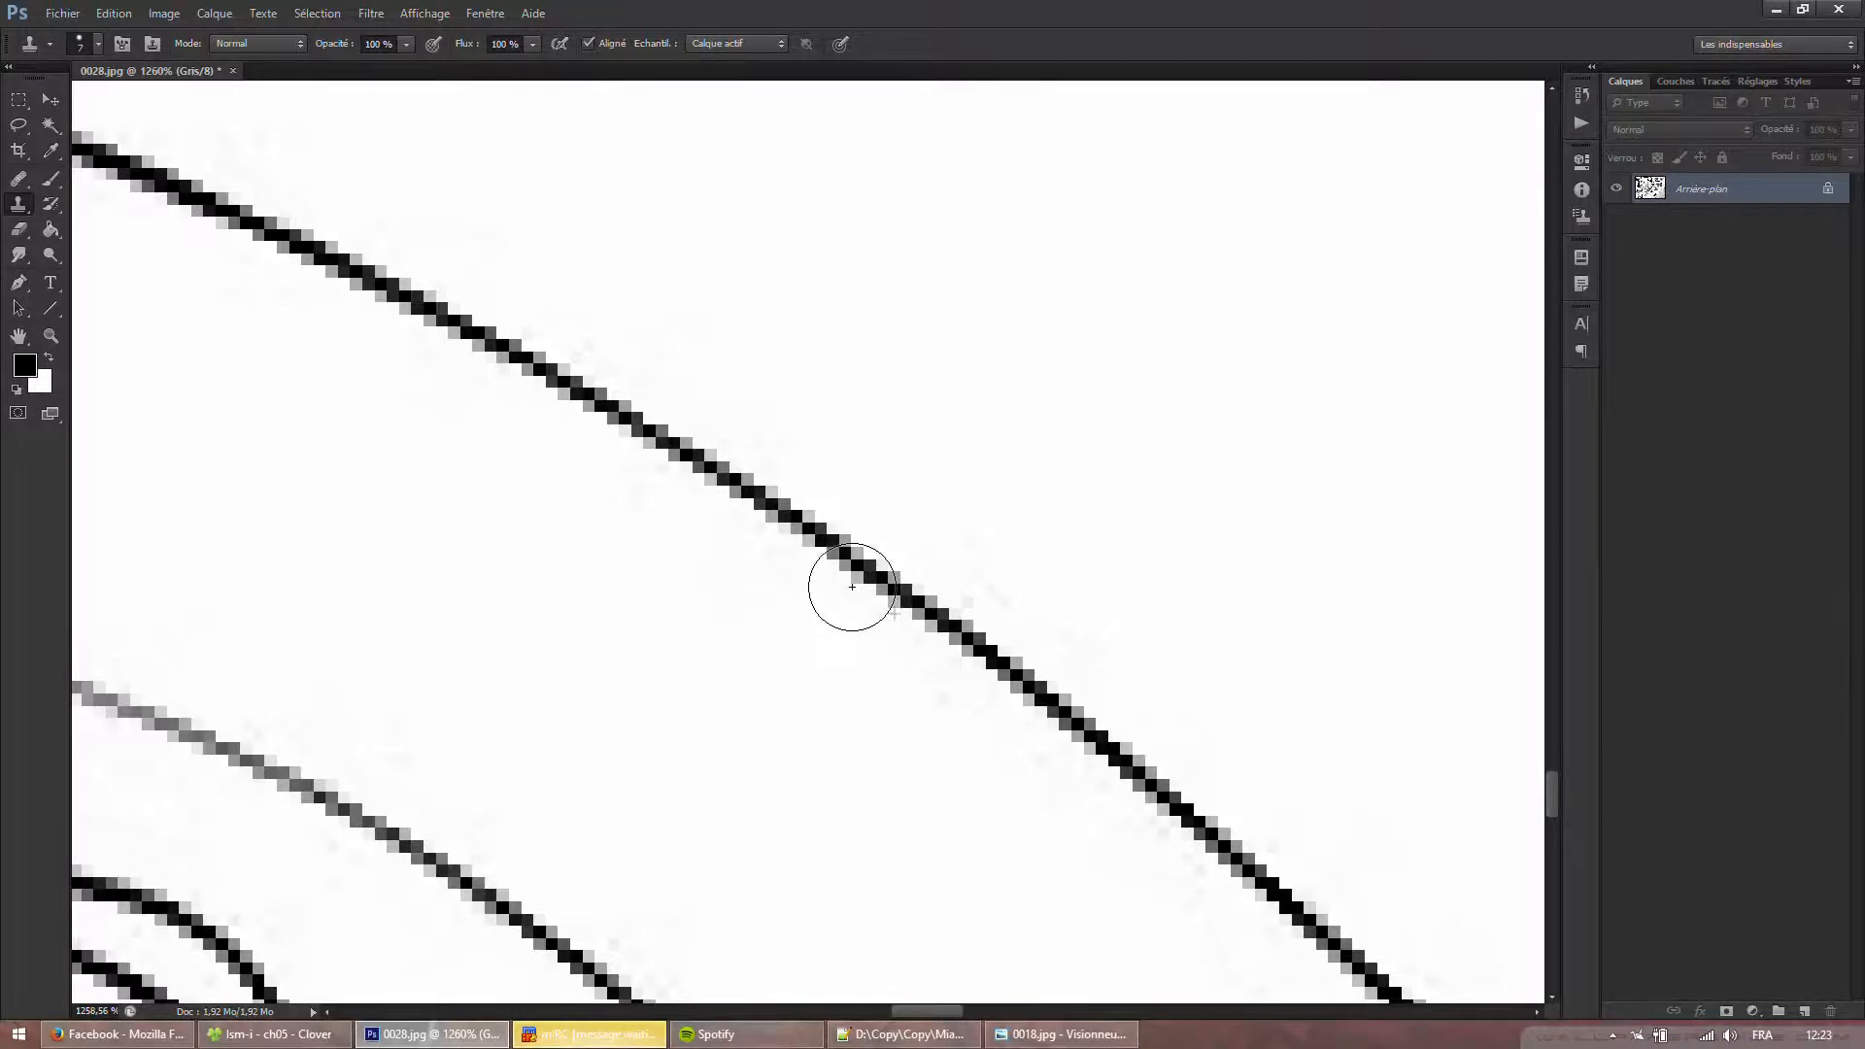
scroll(852, 587, "down", 8)
scroll(875, 680, "up", 9)
left_click(928, 707, "alt")
left_click(841, 610)
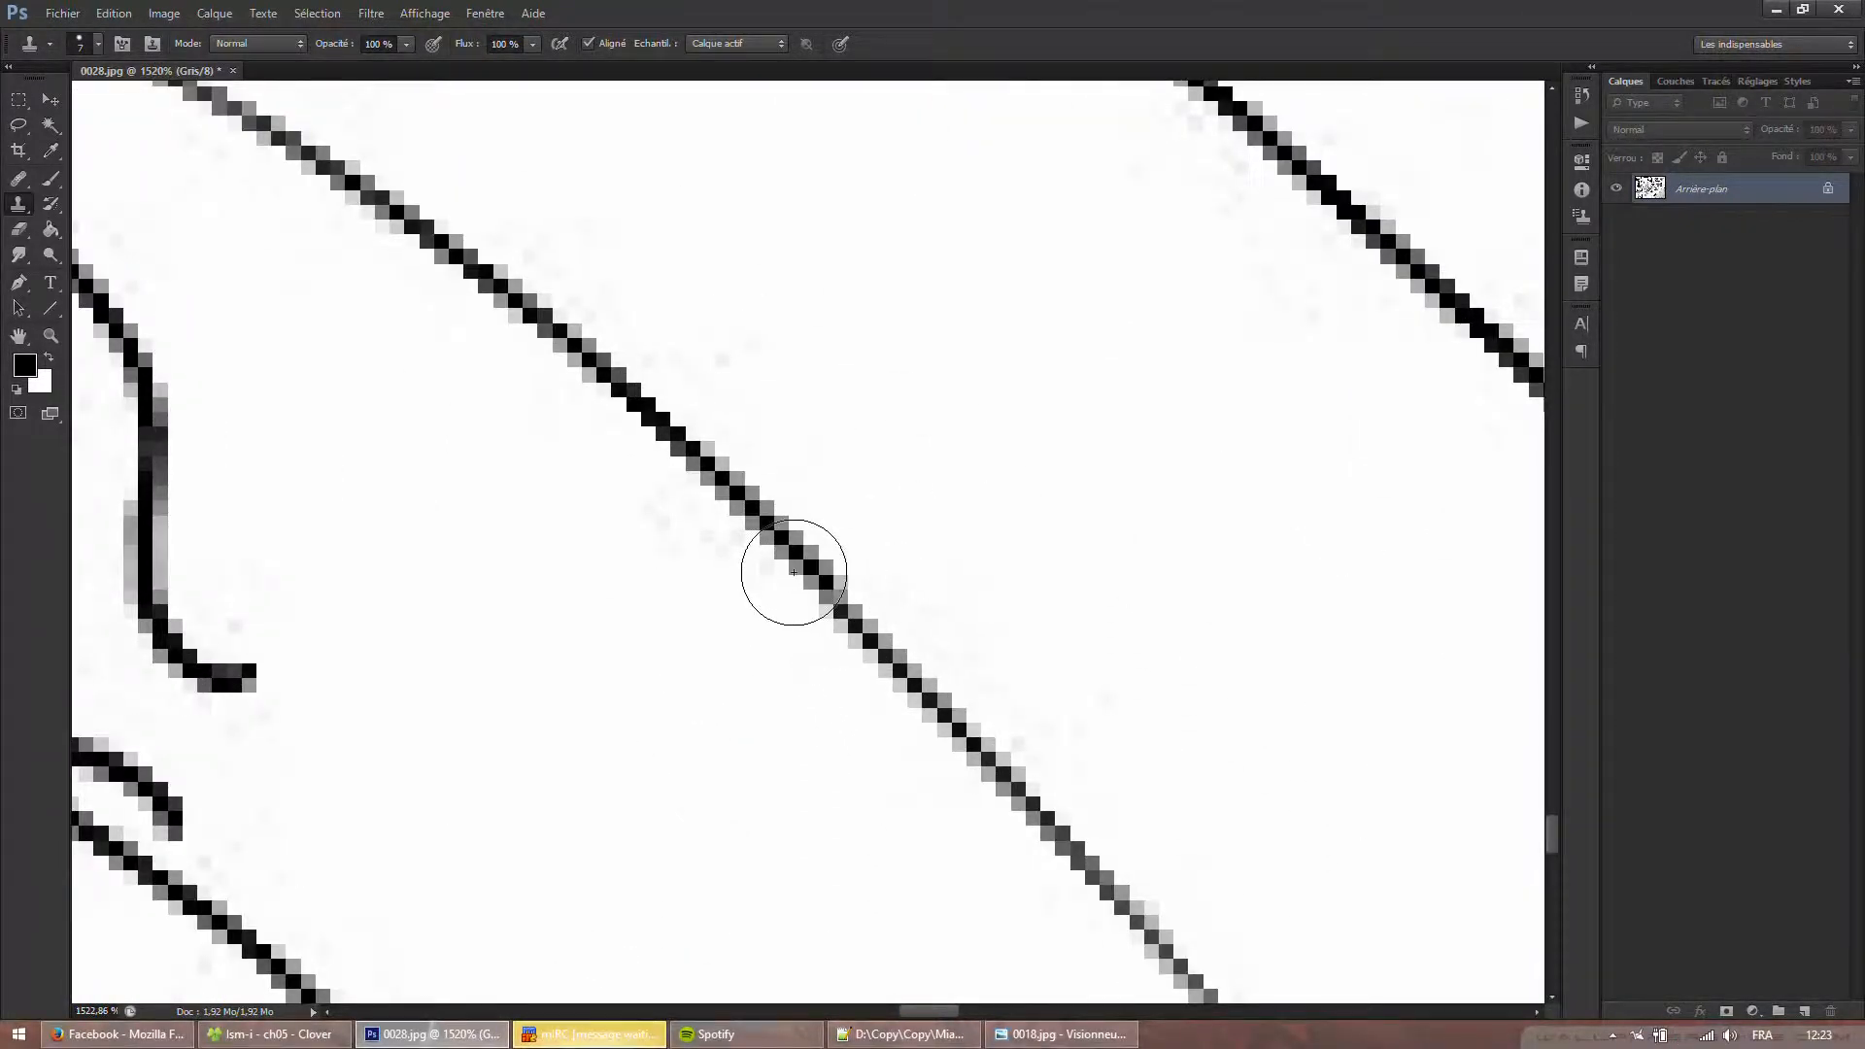
key("ctrl+z")
left_click(820, 599)
Clone a matching piece of line over the seam break in the tentacle's lower outline.
scroll(798, 679, "down", 5)
scroll(820, 654, "up", 5)
left_click(604, 402, "alt")
left_click(770, 542)
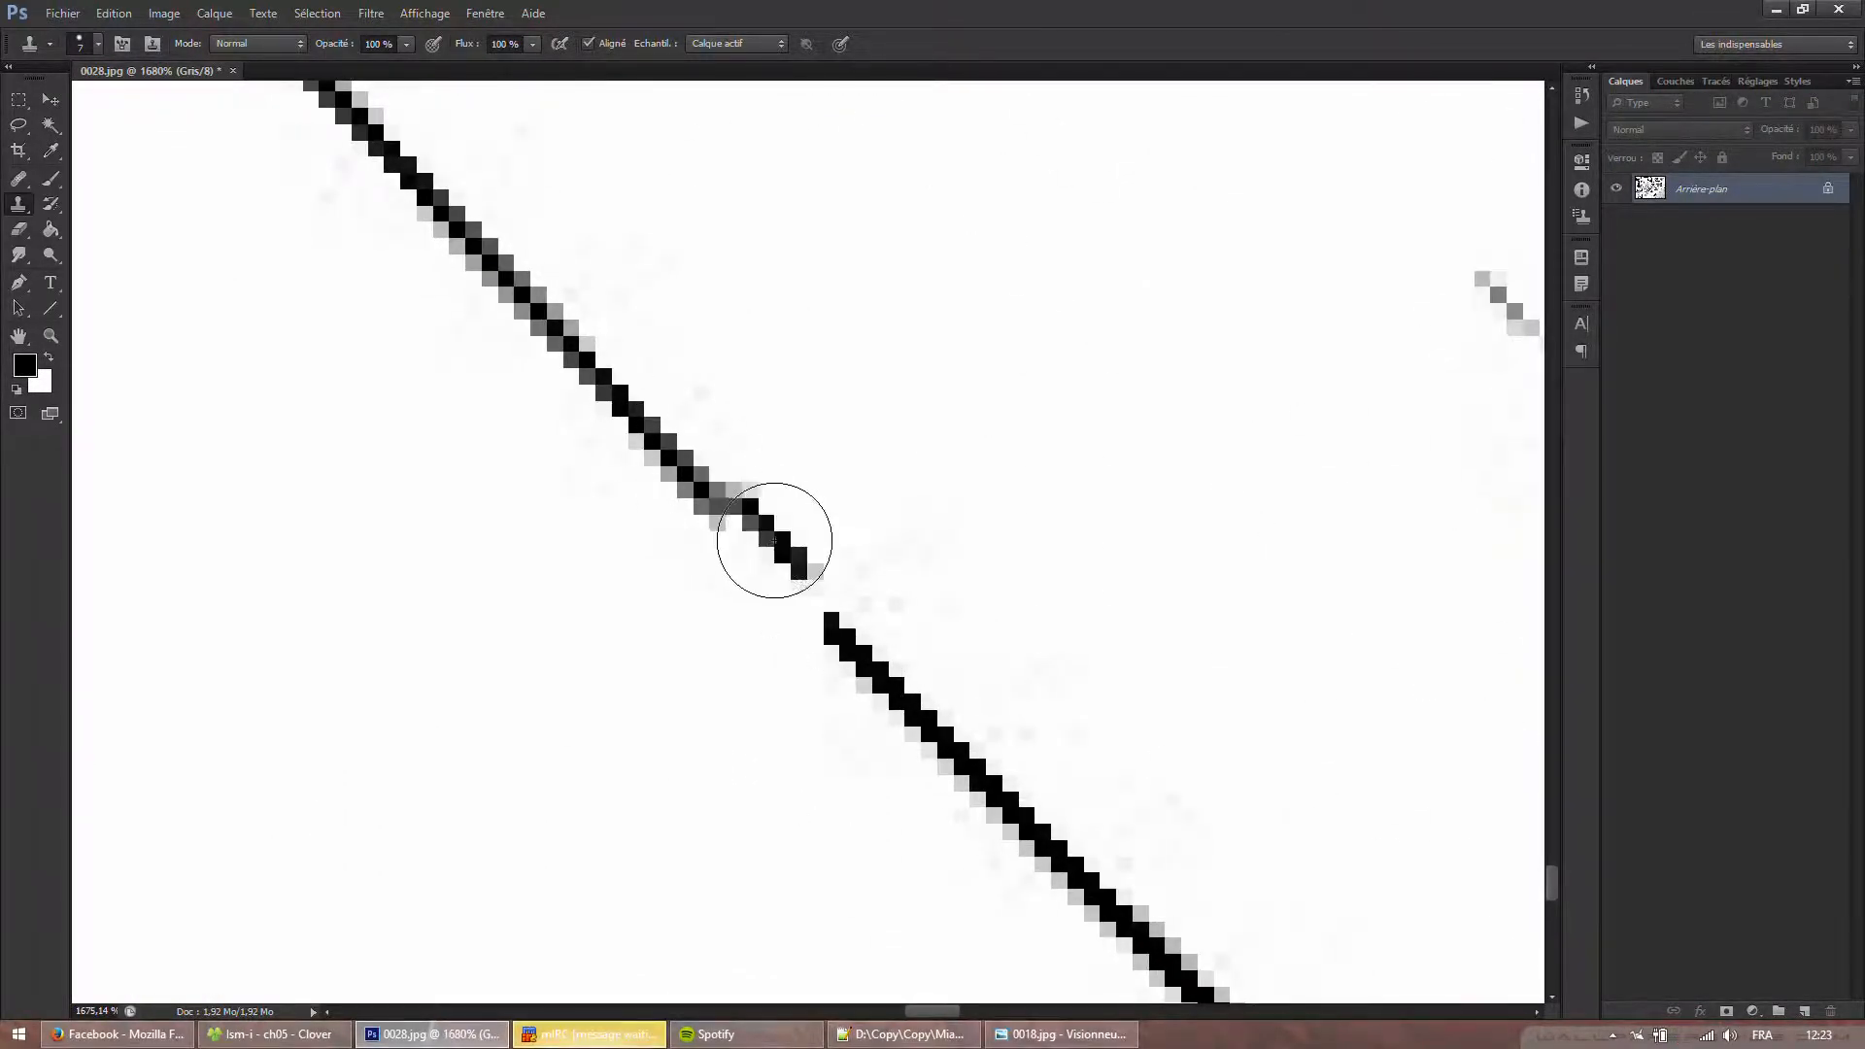
left_click_drag(760, 577, 790, 616)
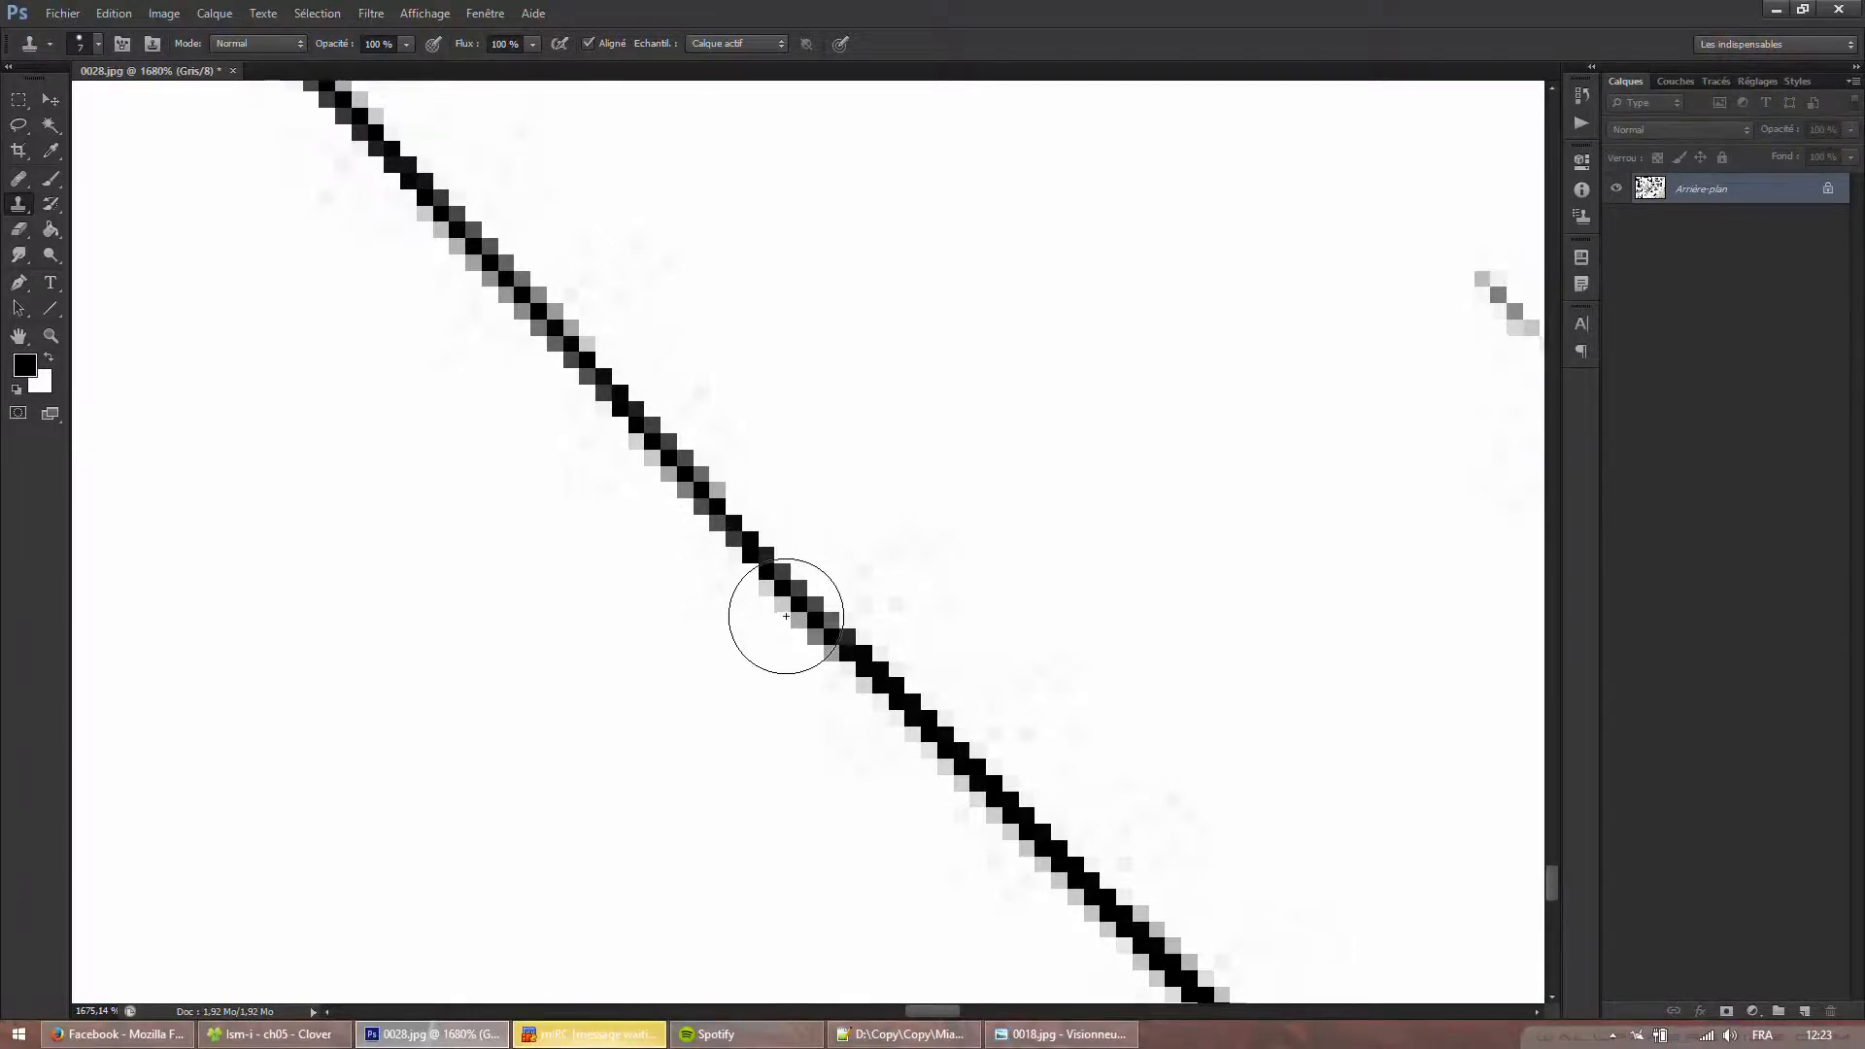
scroll(677, 668, "down", 6)
scroll(677, 667, "down", 3)
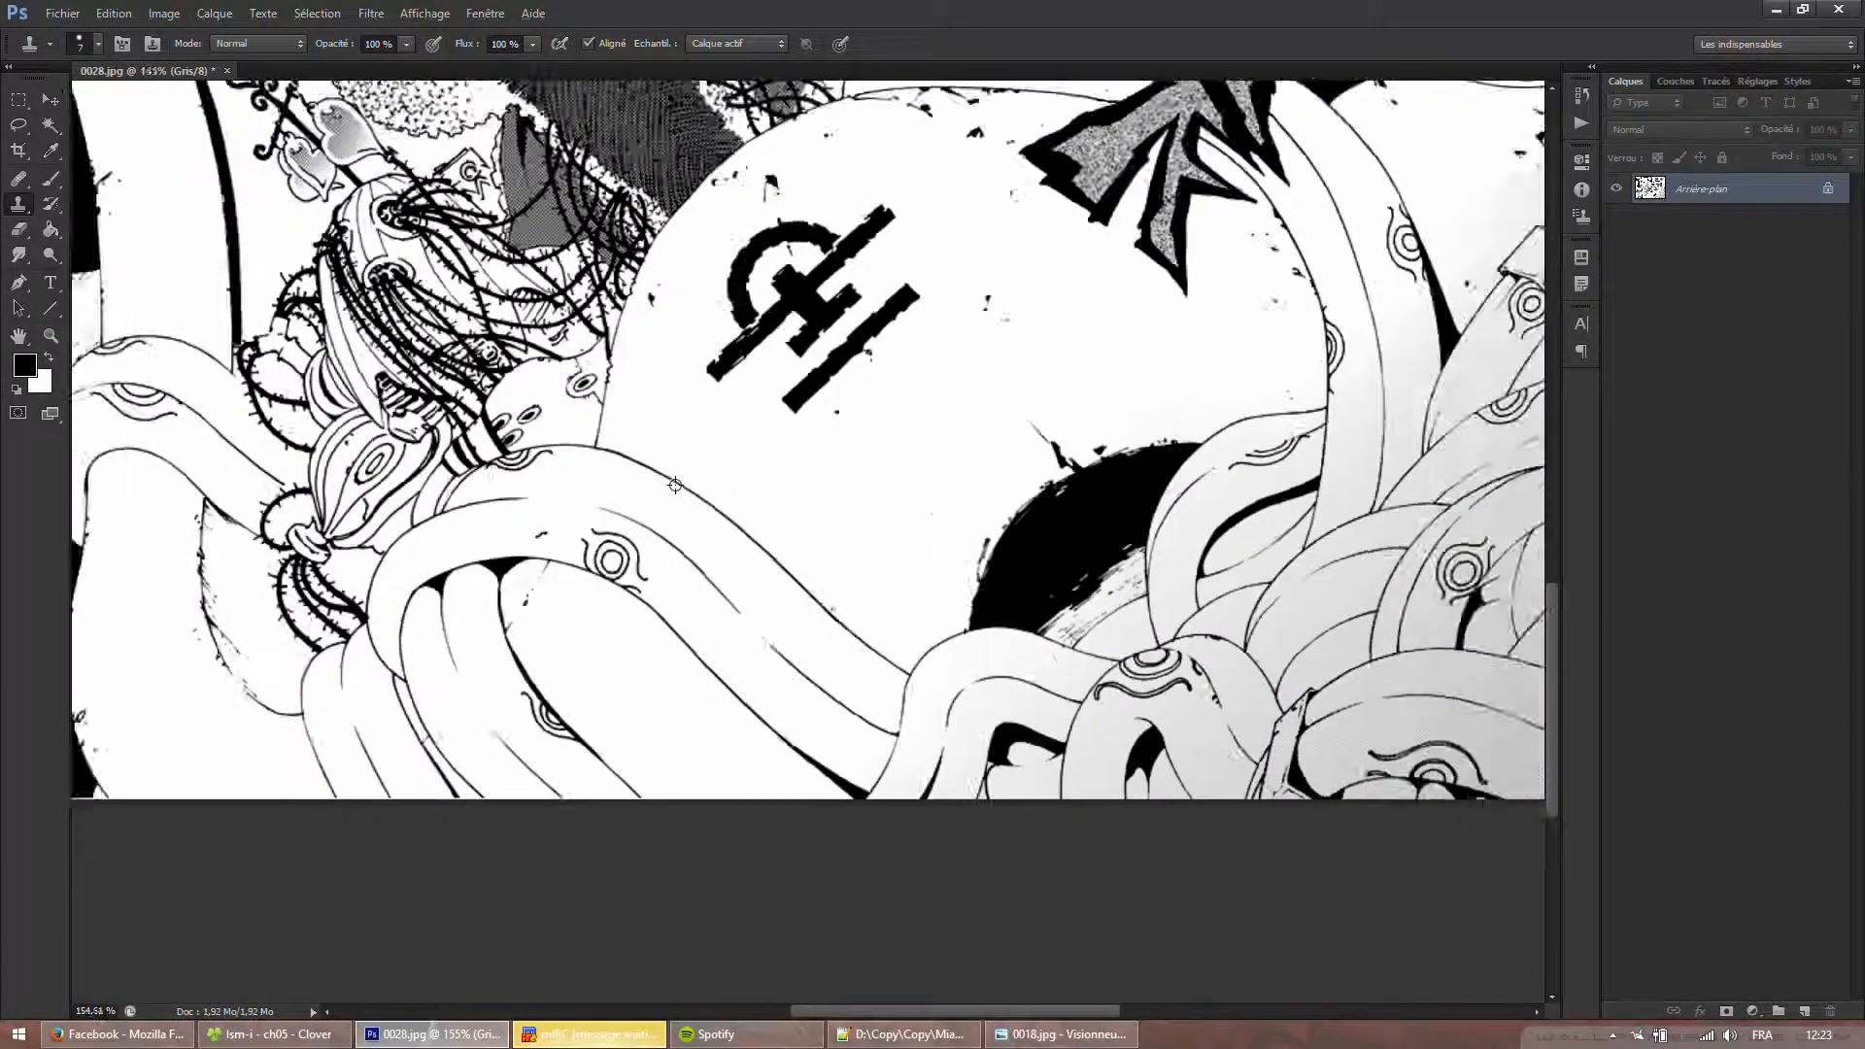
Switch to the Brush tool with black as the foreground colour for the thorny vines at the seam.
scroll(721, 468, "up", 4)
scroll(721, 468, "up", 8)
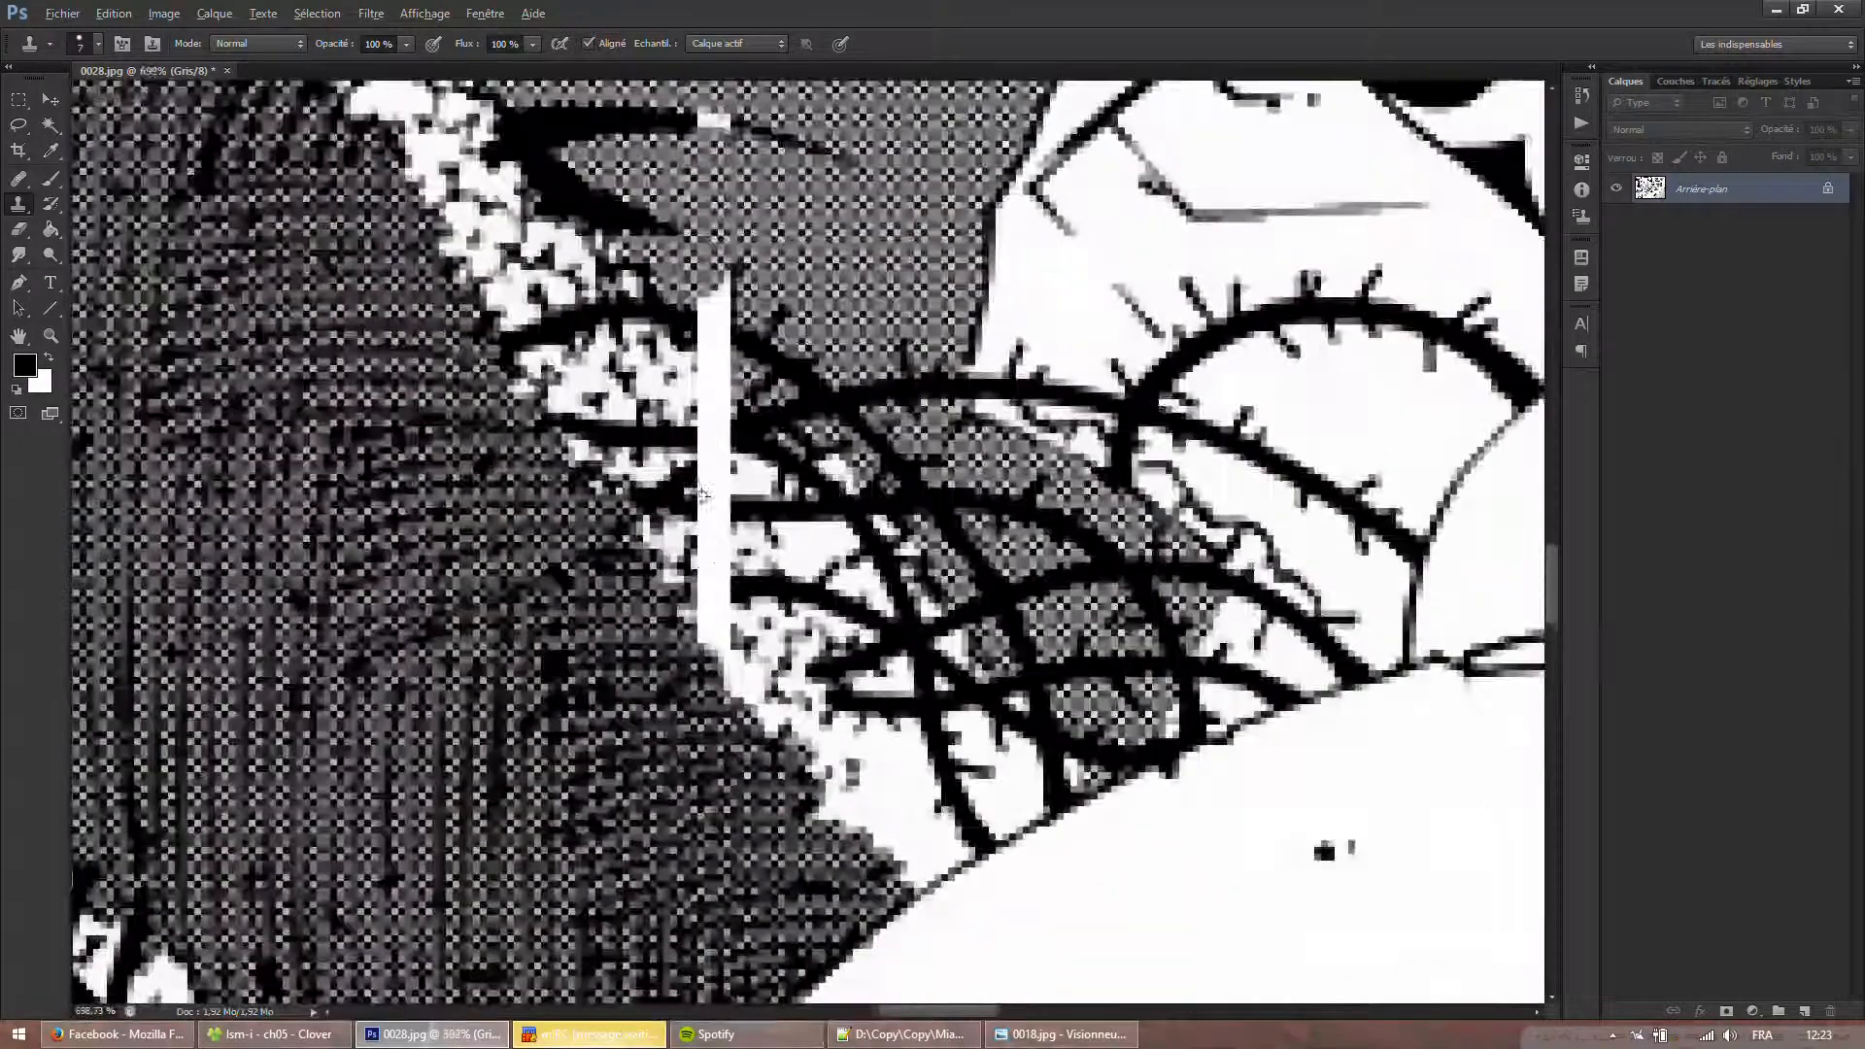
key("x")
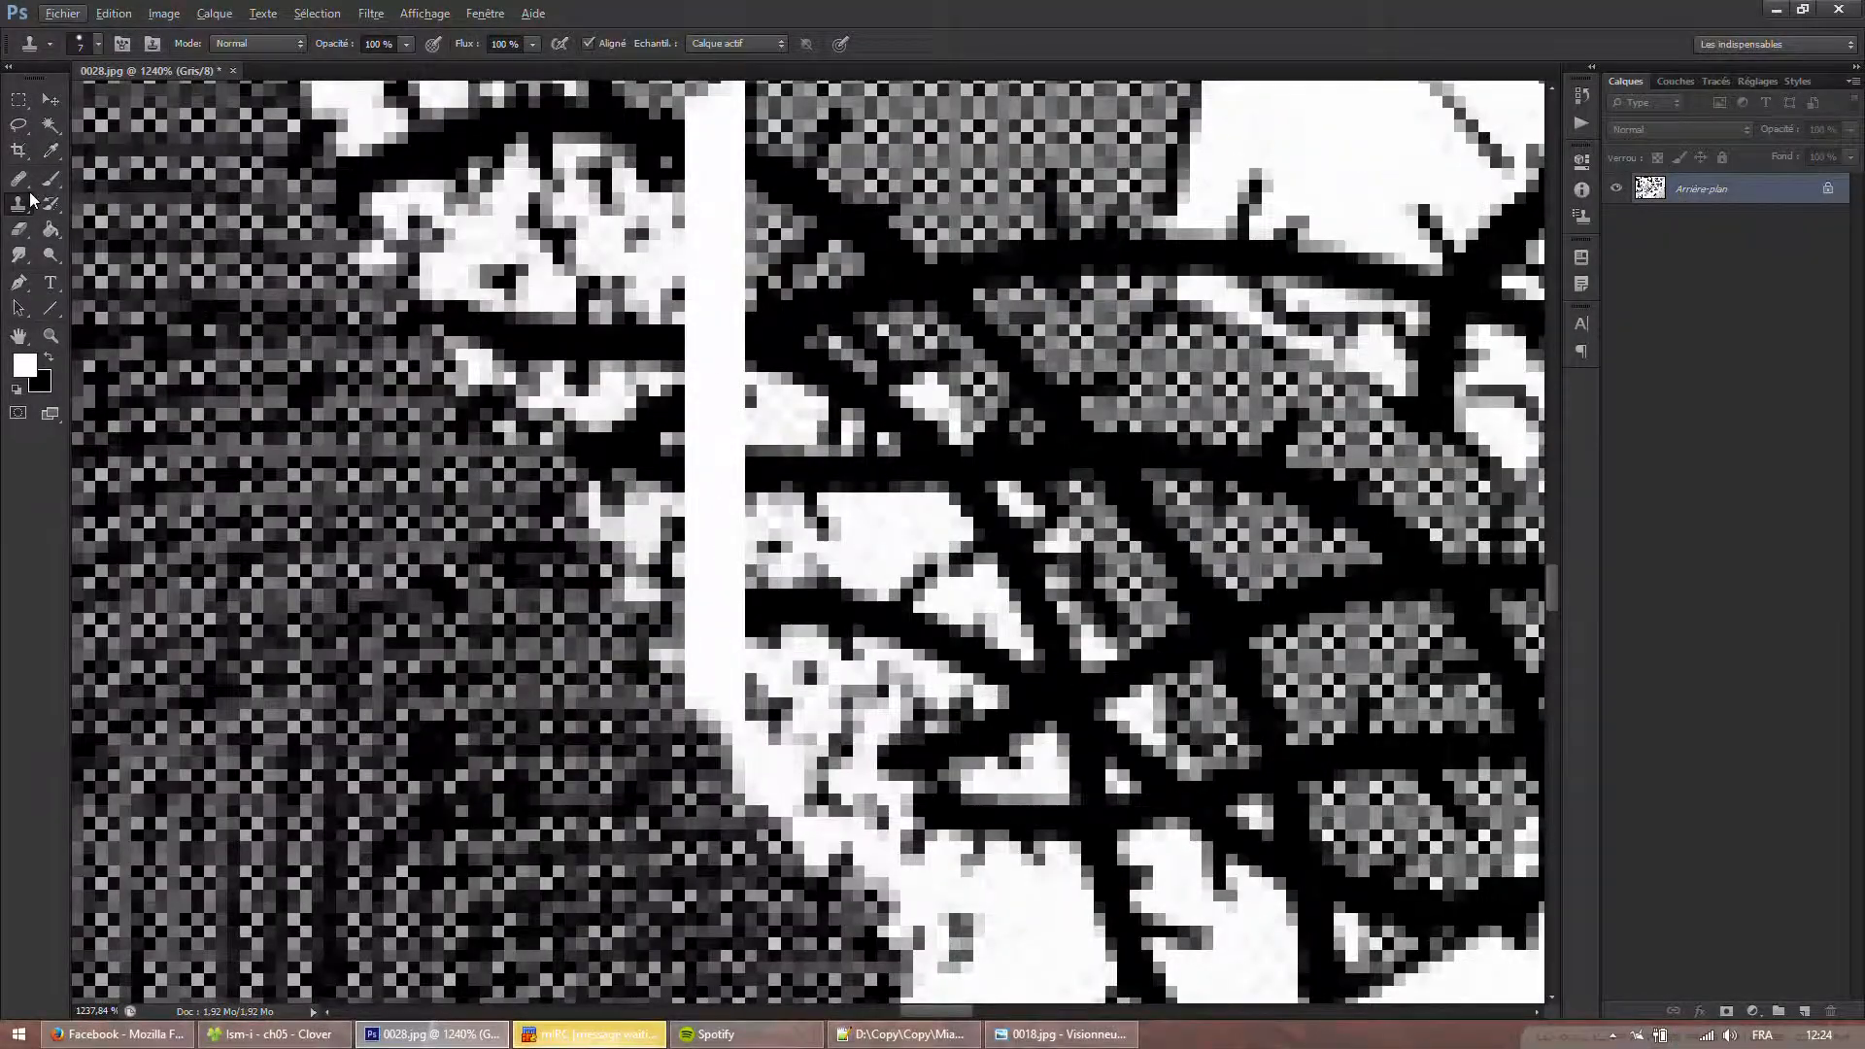
left_click(51, 179)
key("x")
right_click(761, 429)
left_click(690, 342)
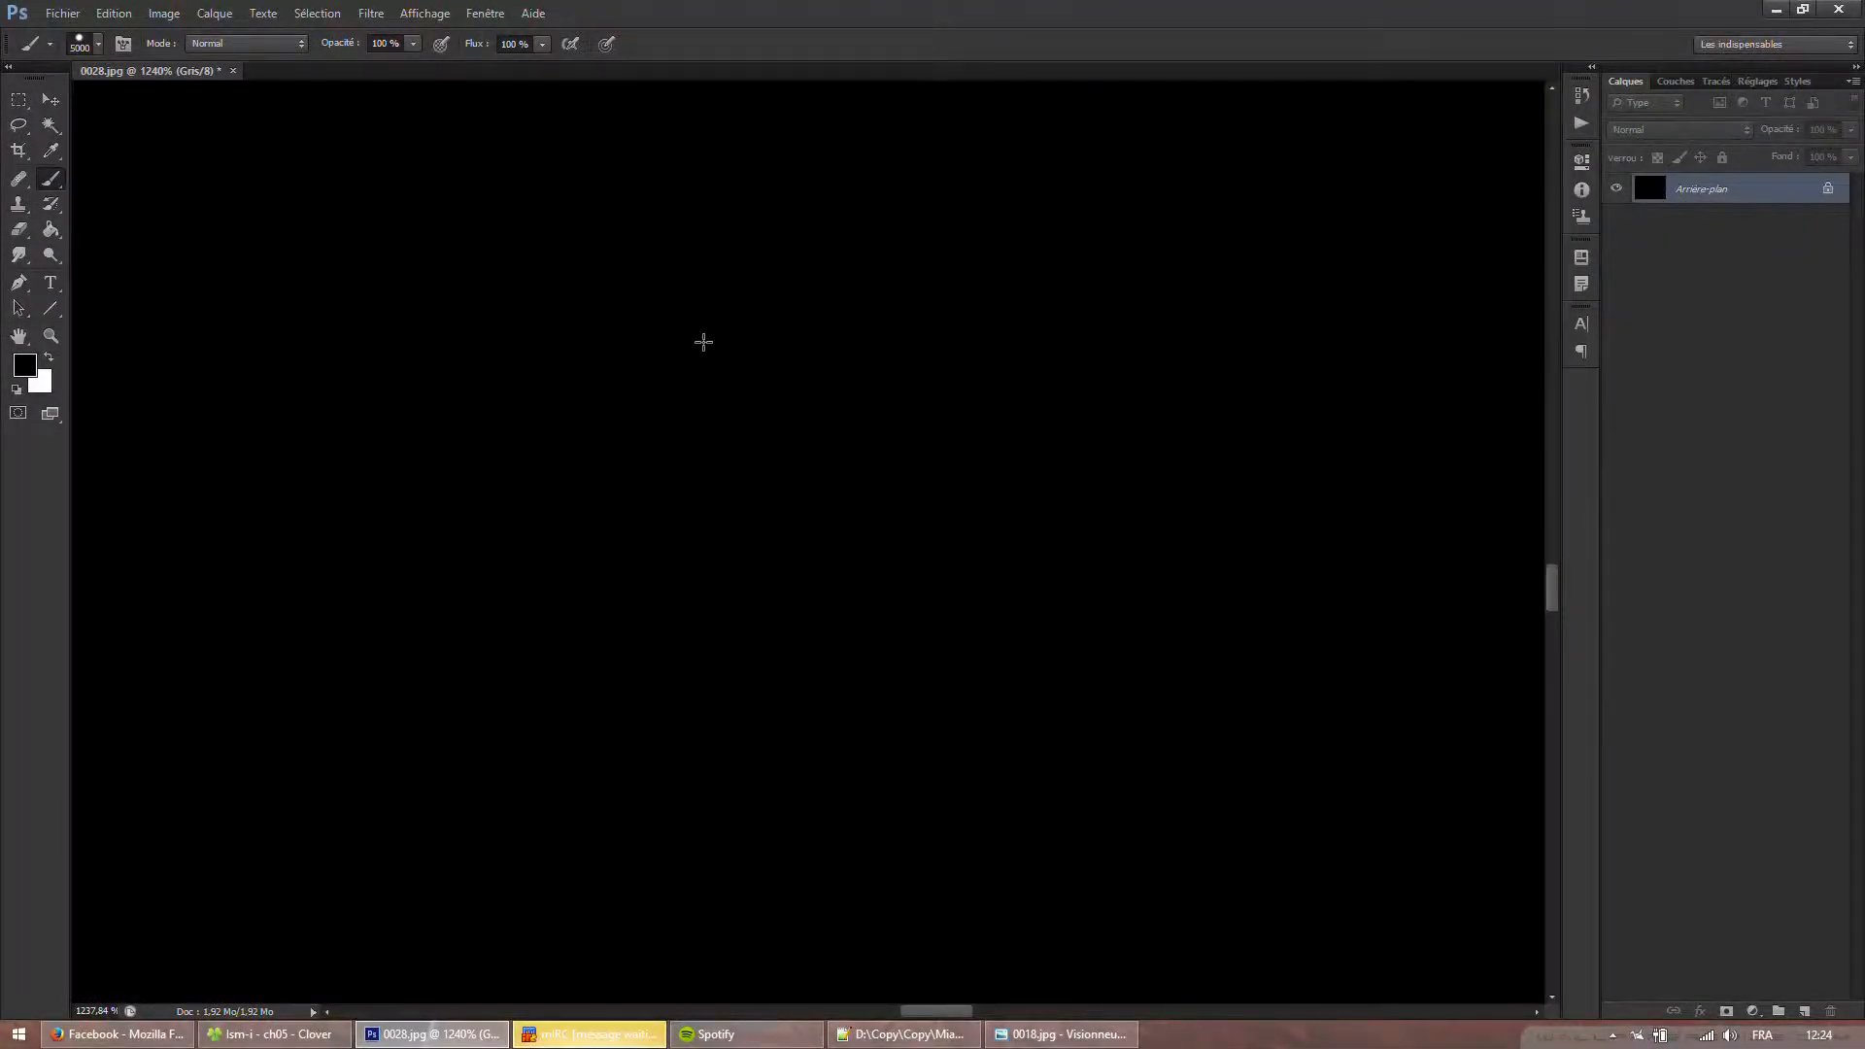
key("ctrl+z")
Set the brush size to 2 px and paint the lower thorny vines in black across the white seam.
right_click(777, 387)
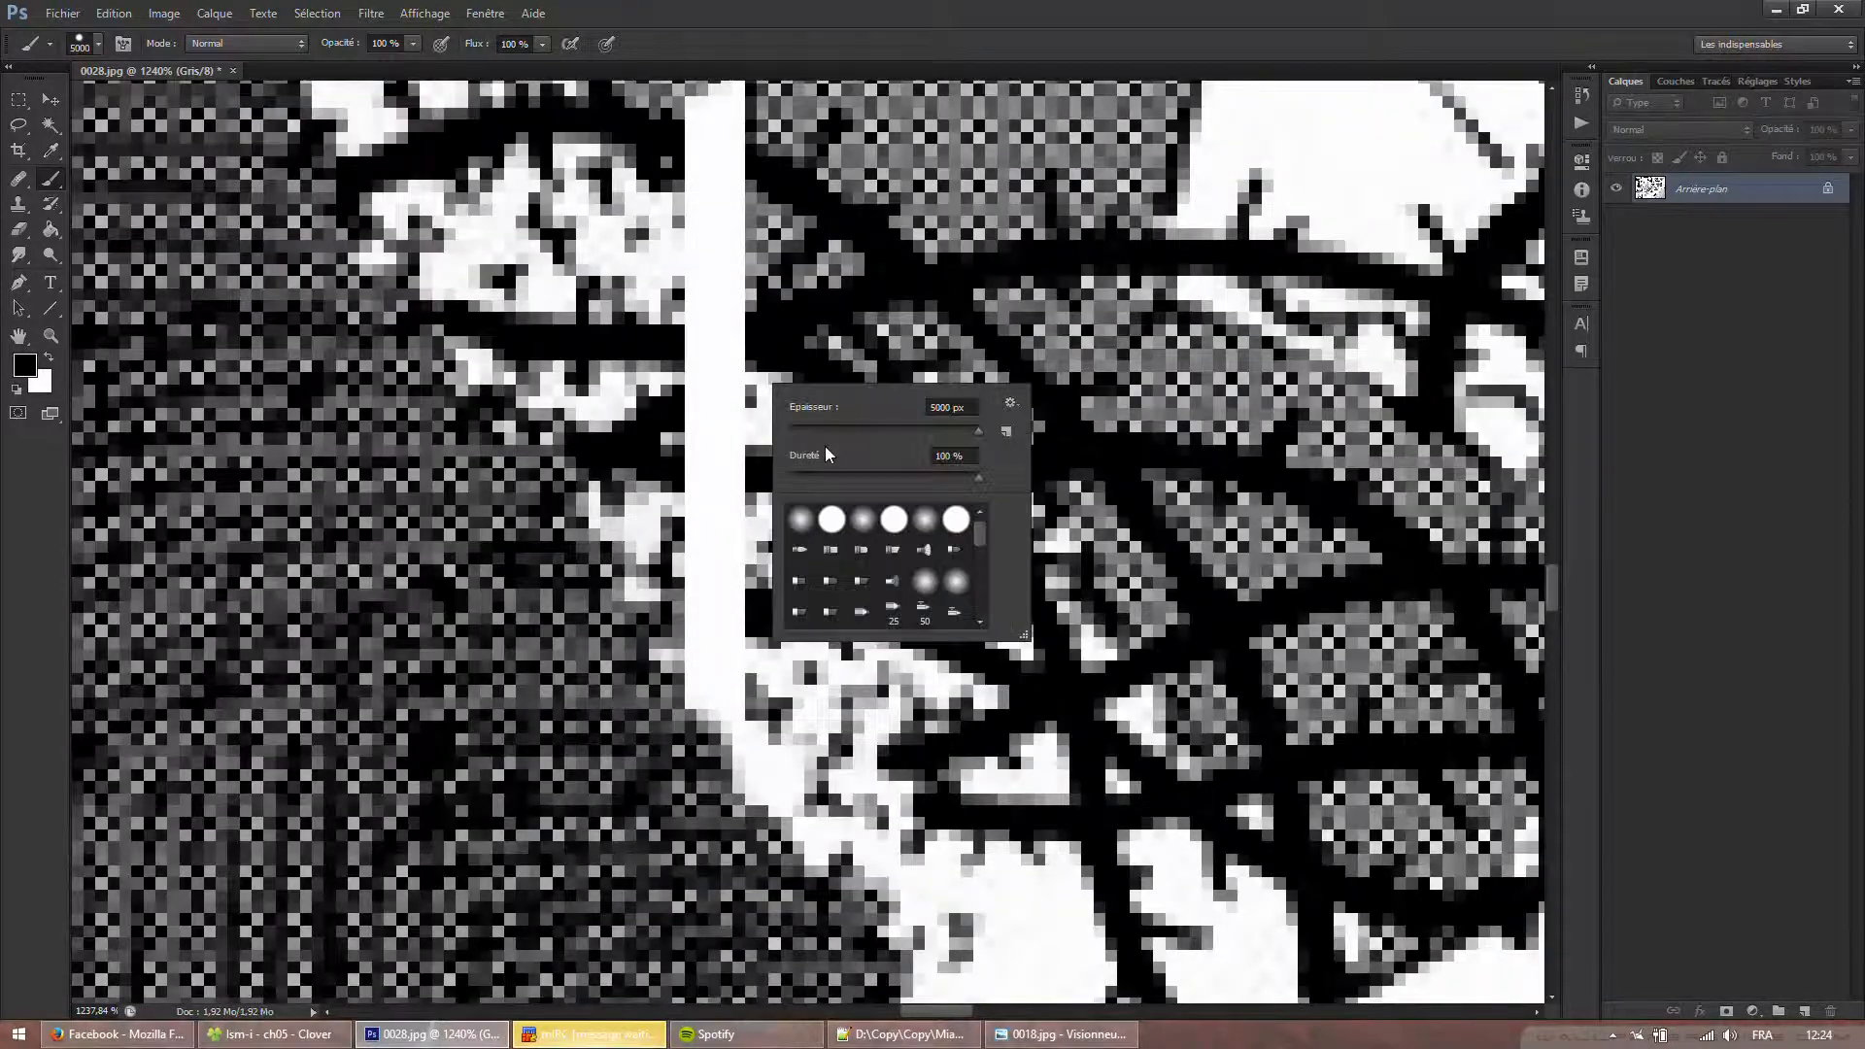
type("2")
key("Return")
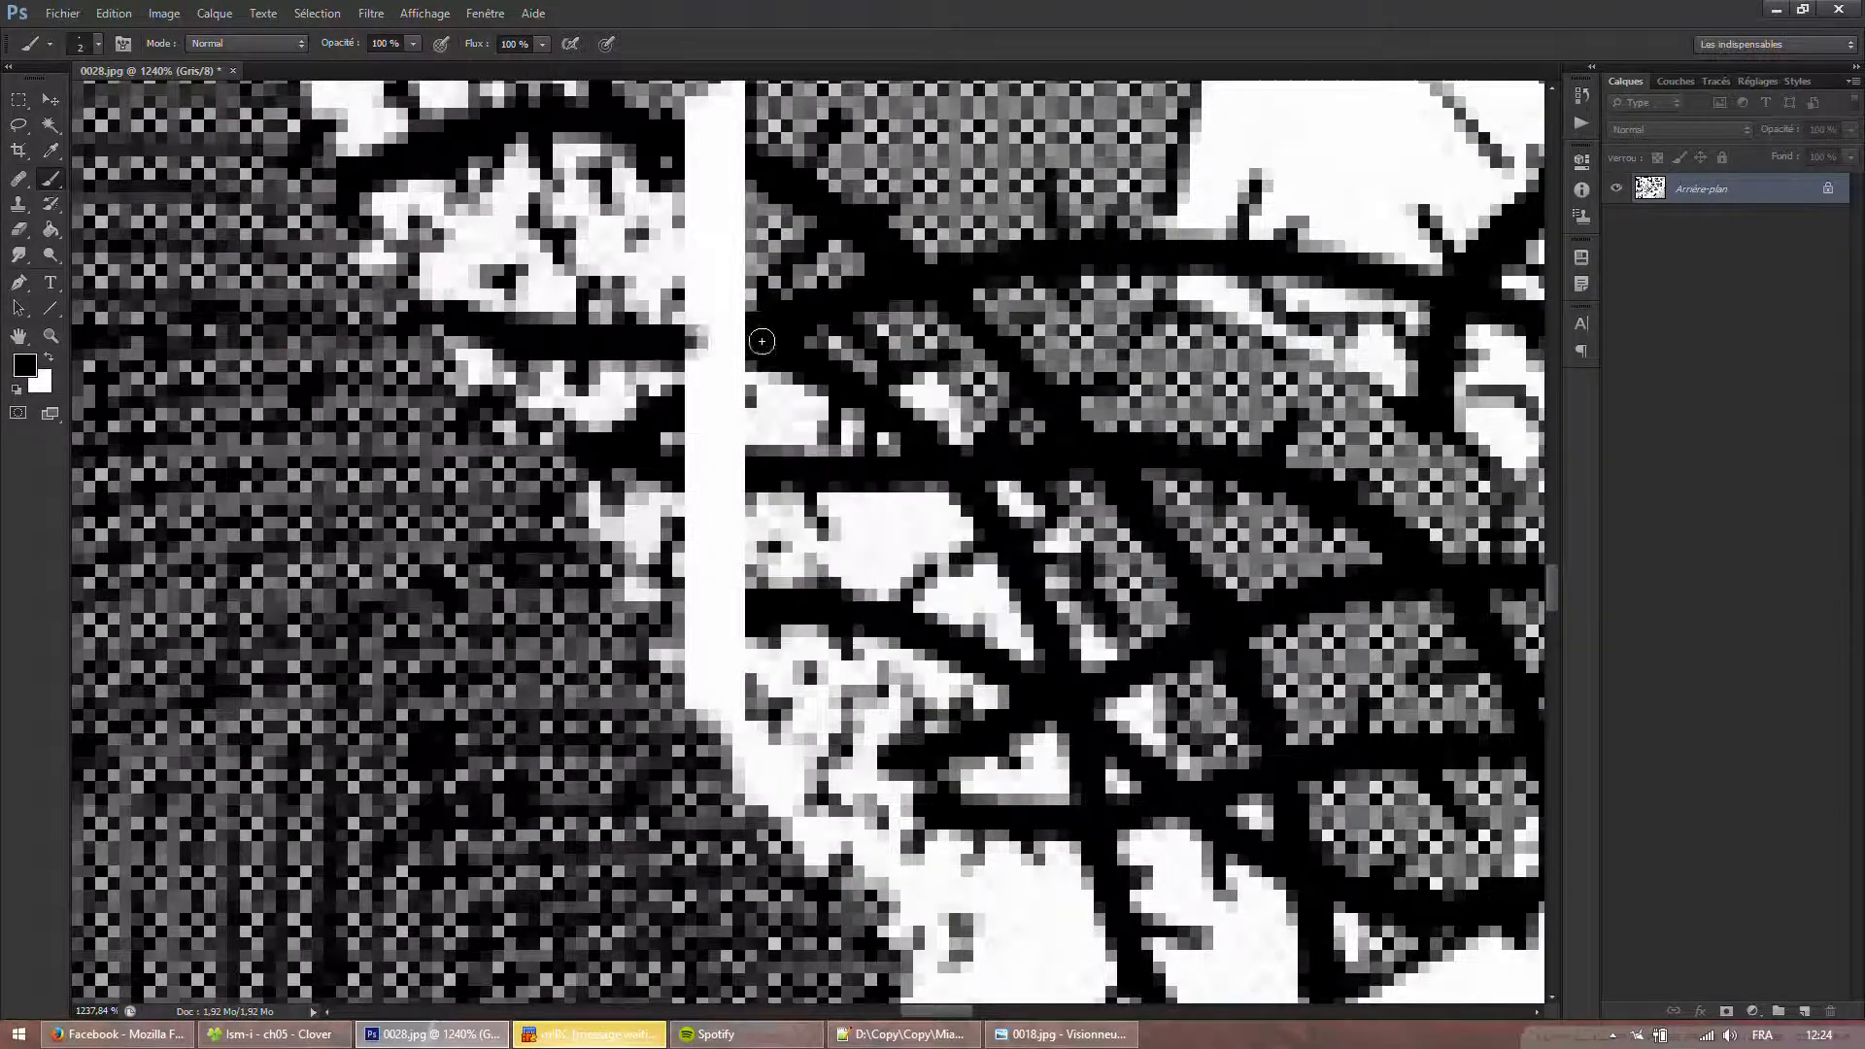
mouse_move(762, 341)
left_mouse_down()
mouse_move(677, 341)
mouse_move(739, 399)
mouse_move(679, 398)
left_mouse_up()
mouse_move(682, 464)
left_mouse_down()
mouse_move(738, 481)
mouse_move(666, 459)
left_mouse_up()
mouse_move(754, 589)
left_mouse_down()
mouse_move(753, 608)
mouse_move(697, 622)
left_mouse_up()
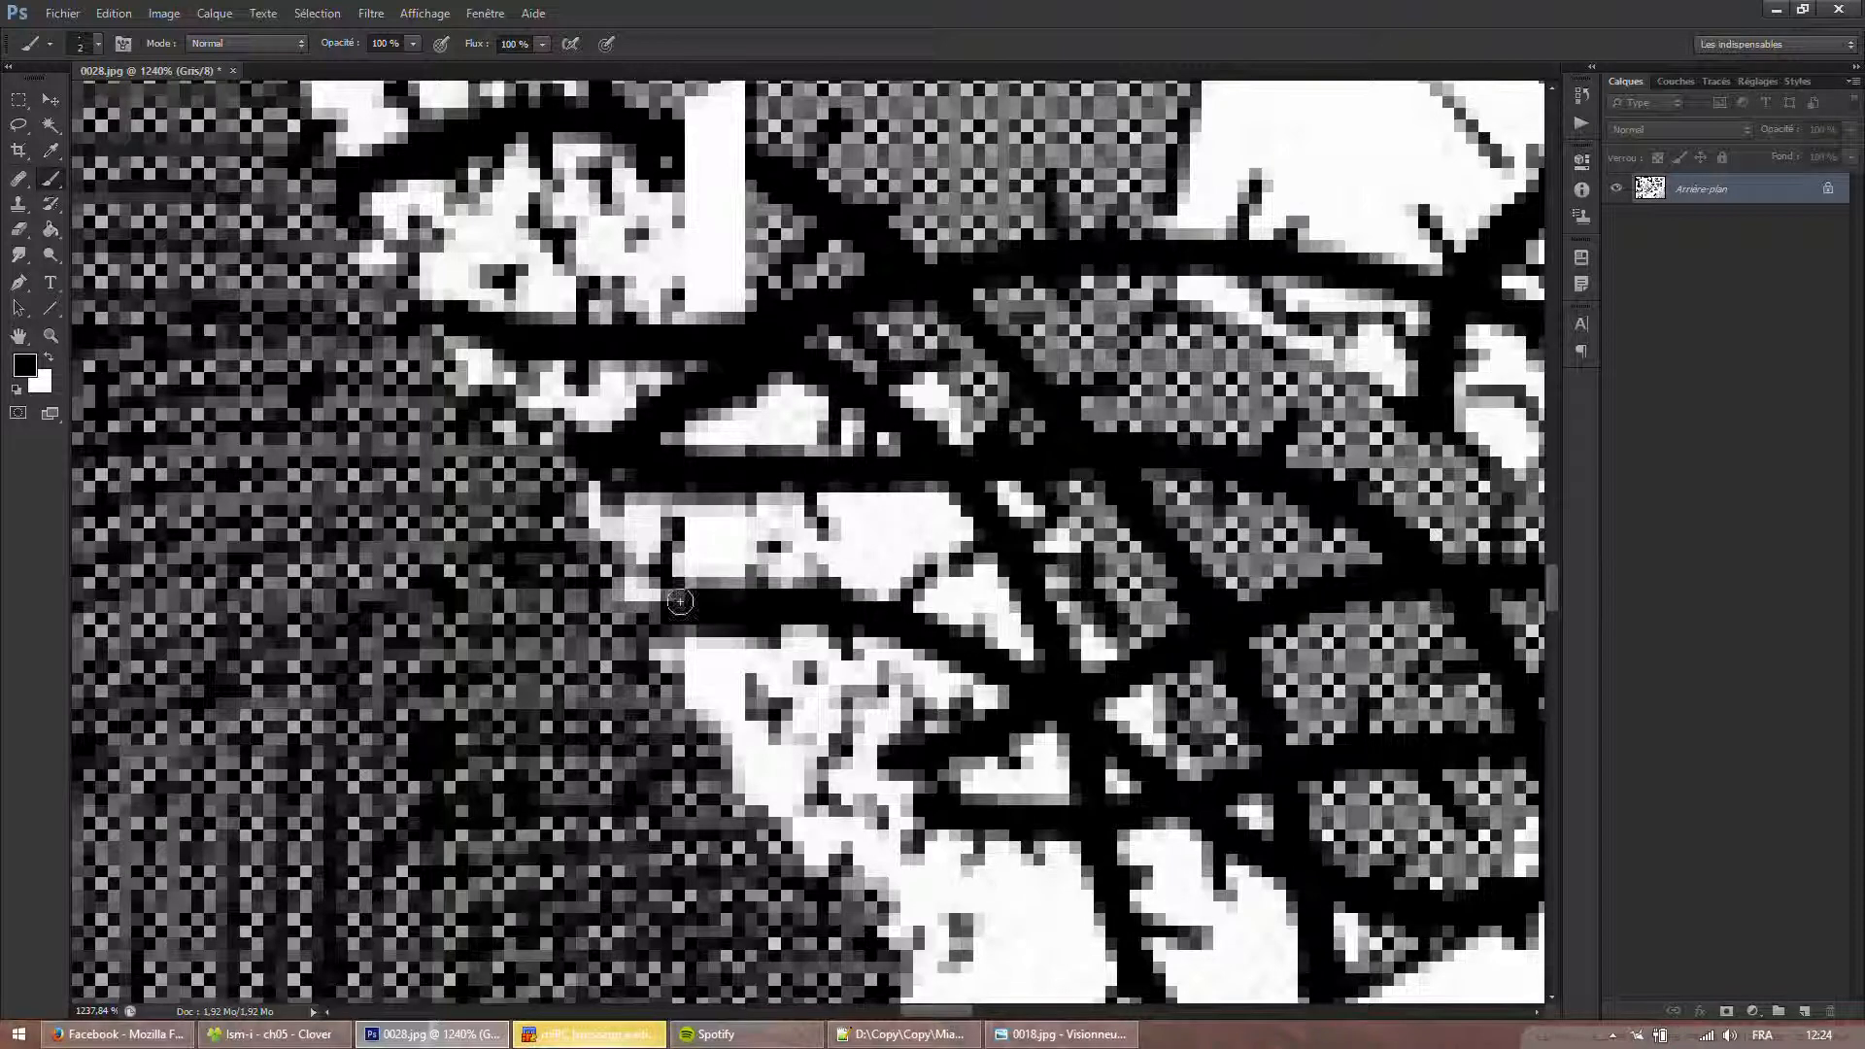
Clone the speckled texture into the blank white seam areas between the thorny vines.
left_click(18, 205)
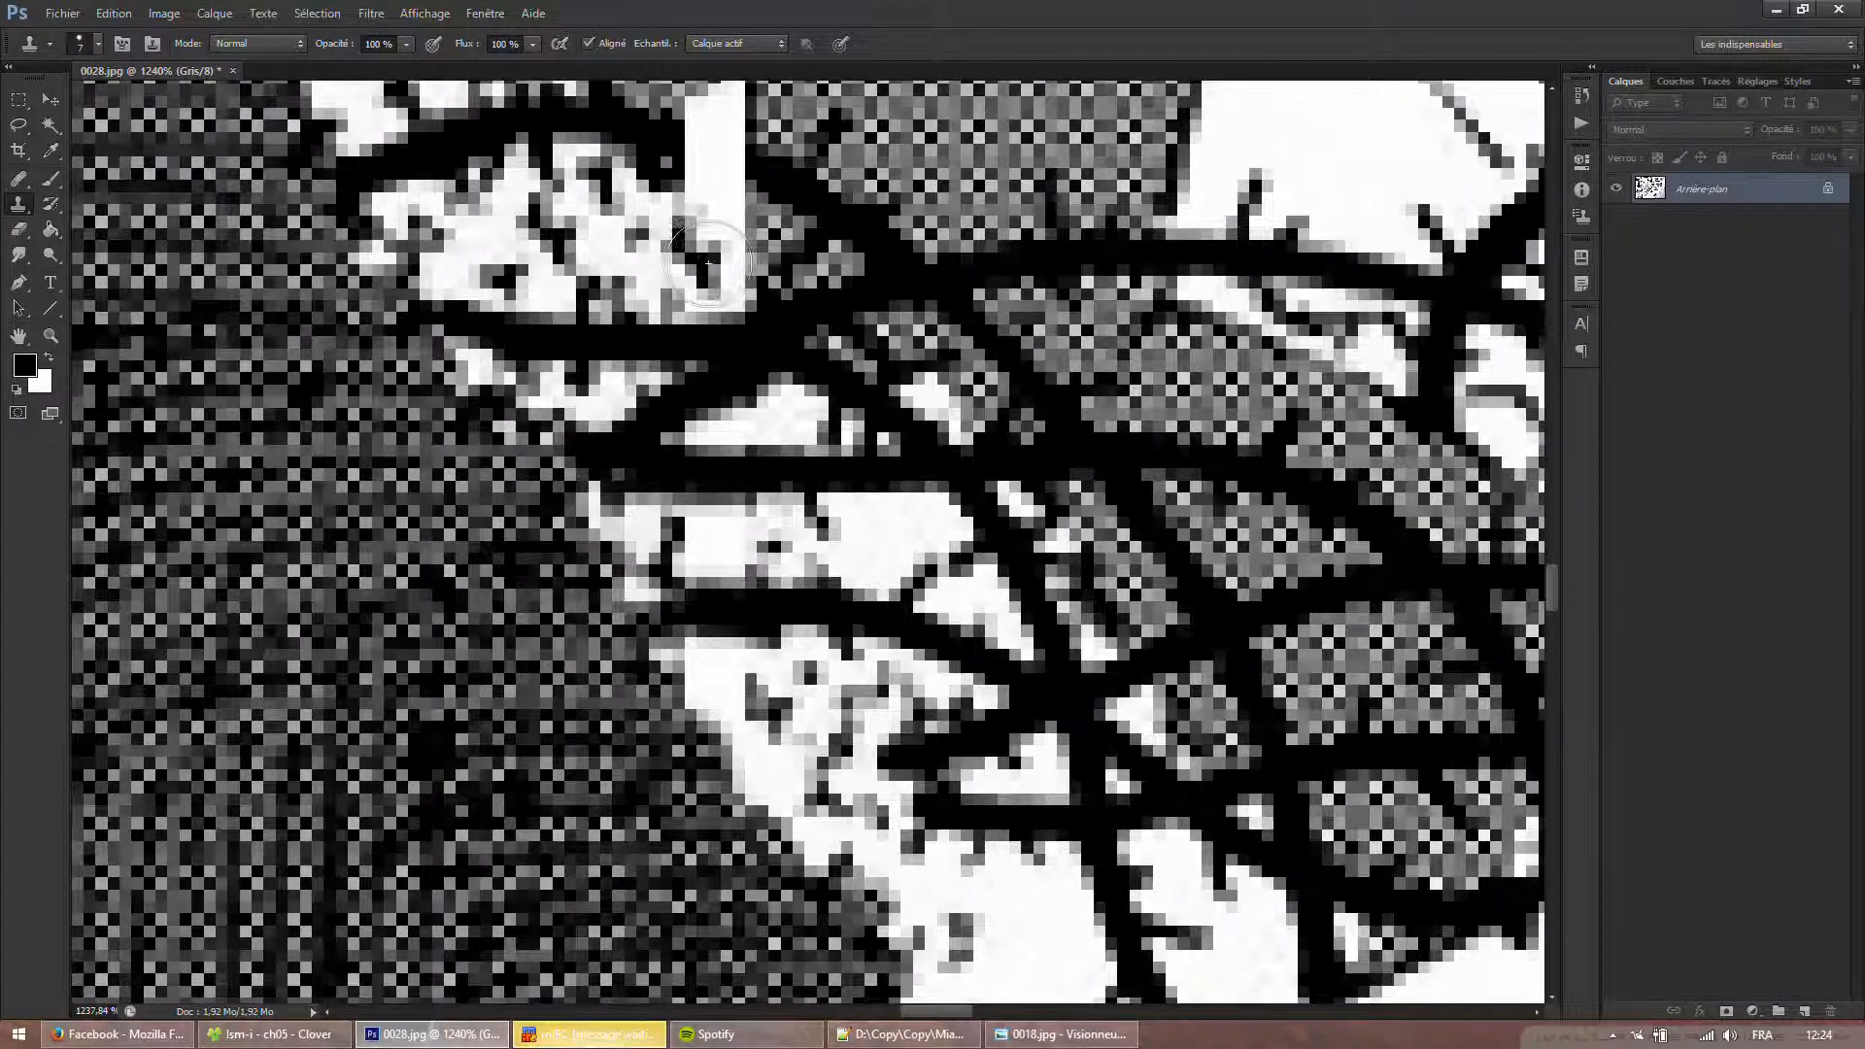
left_click(546, 244, "alt")
left_click_drag(672, 537, 721, 539)
mouse_move(732, 672)
left_mouse_down()
mouse_move(785, 762)
mouse_move(759, 684)
left_mouse_up()
left_click(577, 242, "alt")
scroll(814, 729, "down", 10)
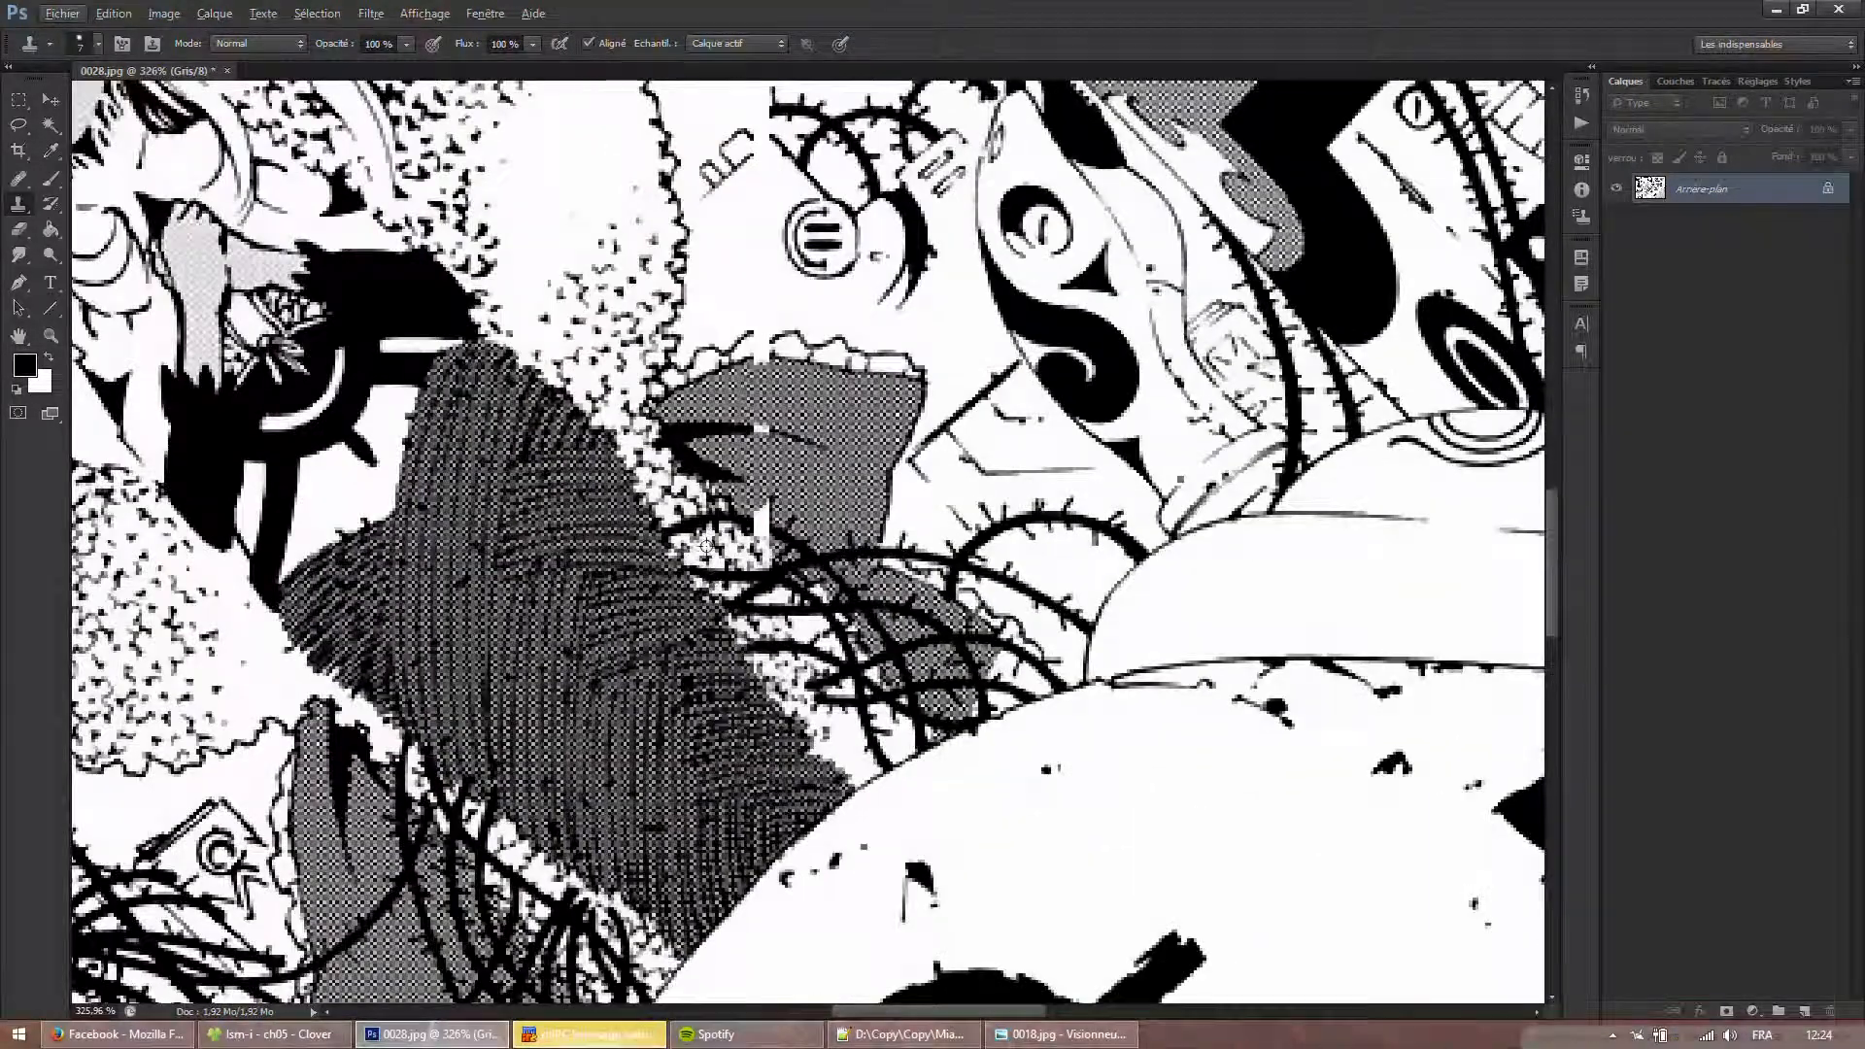
Paint the uppermost thorny vine and the black curved fold of the cloth across the seam with the Brush tool.
scroll(706, 546, "up", 10)
left_click(51, 177)
mouse_move(914, 535)
left_mouse_down()
mouse_move(875, 505)
mouse_move(939, 549)
left_mouse_up()
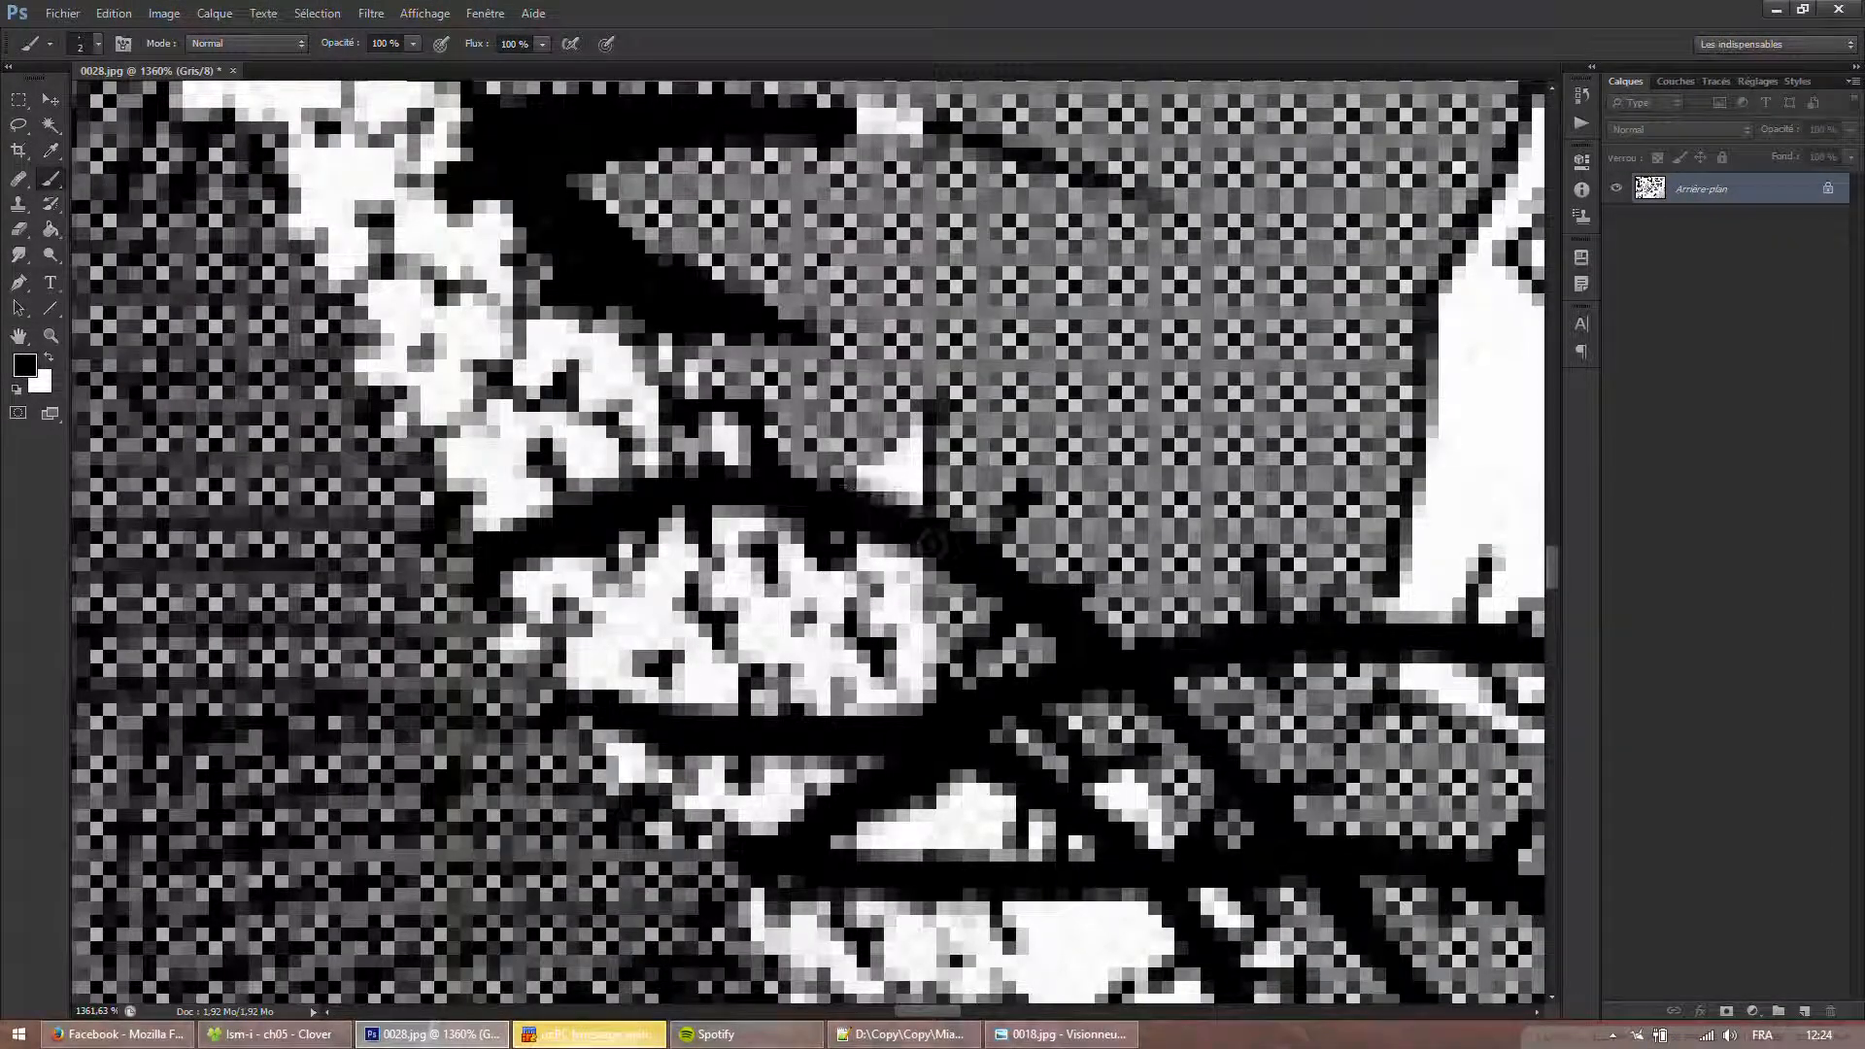
scroll(645, 364, "down", 8)
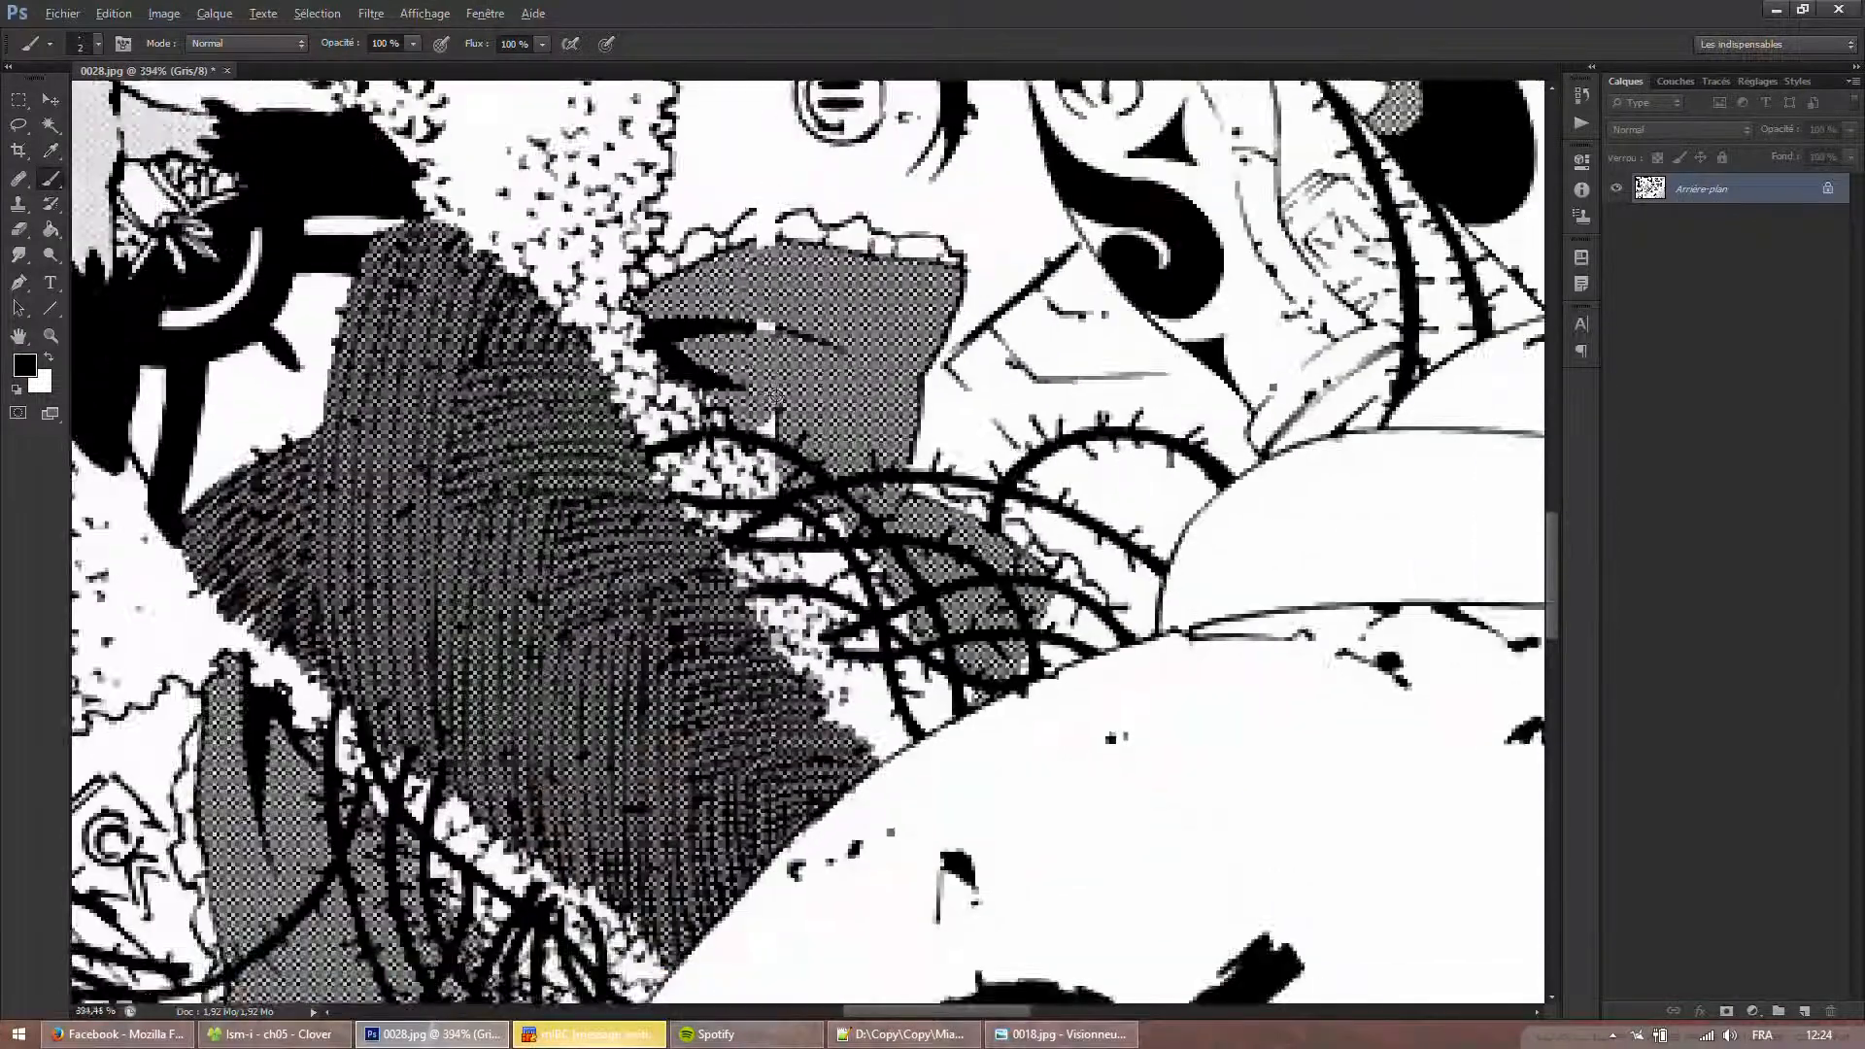
scroll(799, 302, "up", 8)
left_click_drag(760, 295, 612, 291)
Clone the cloth's screentone over the small white patch left just above the uppermost vine.
key("s")
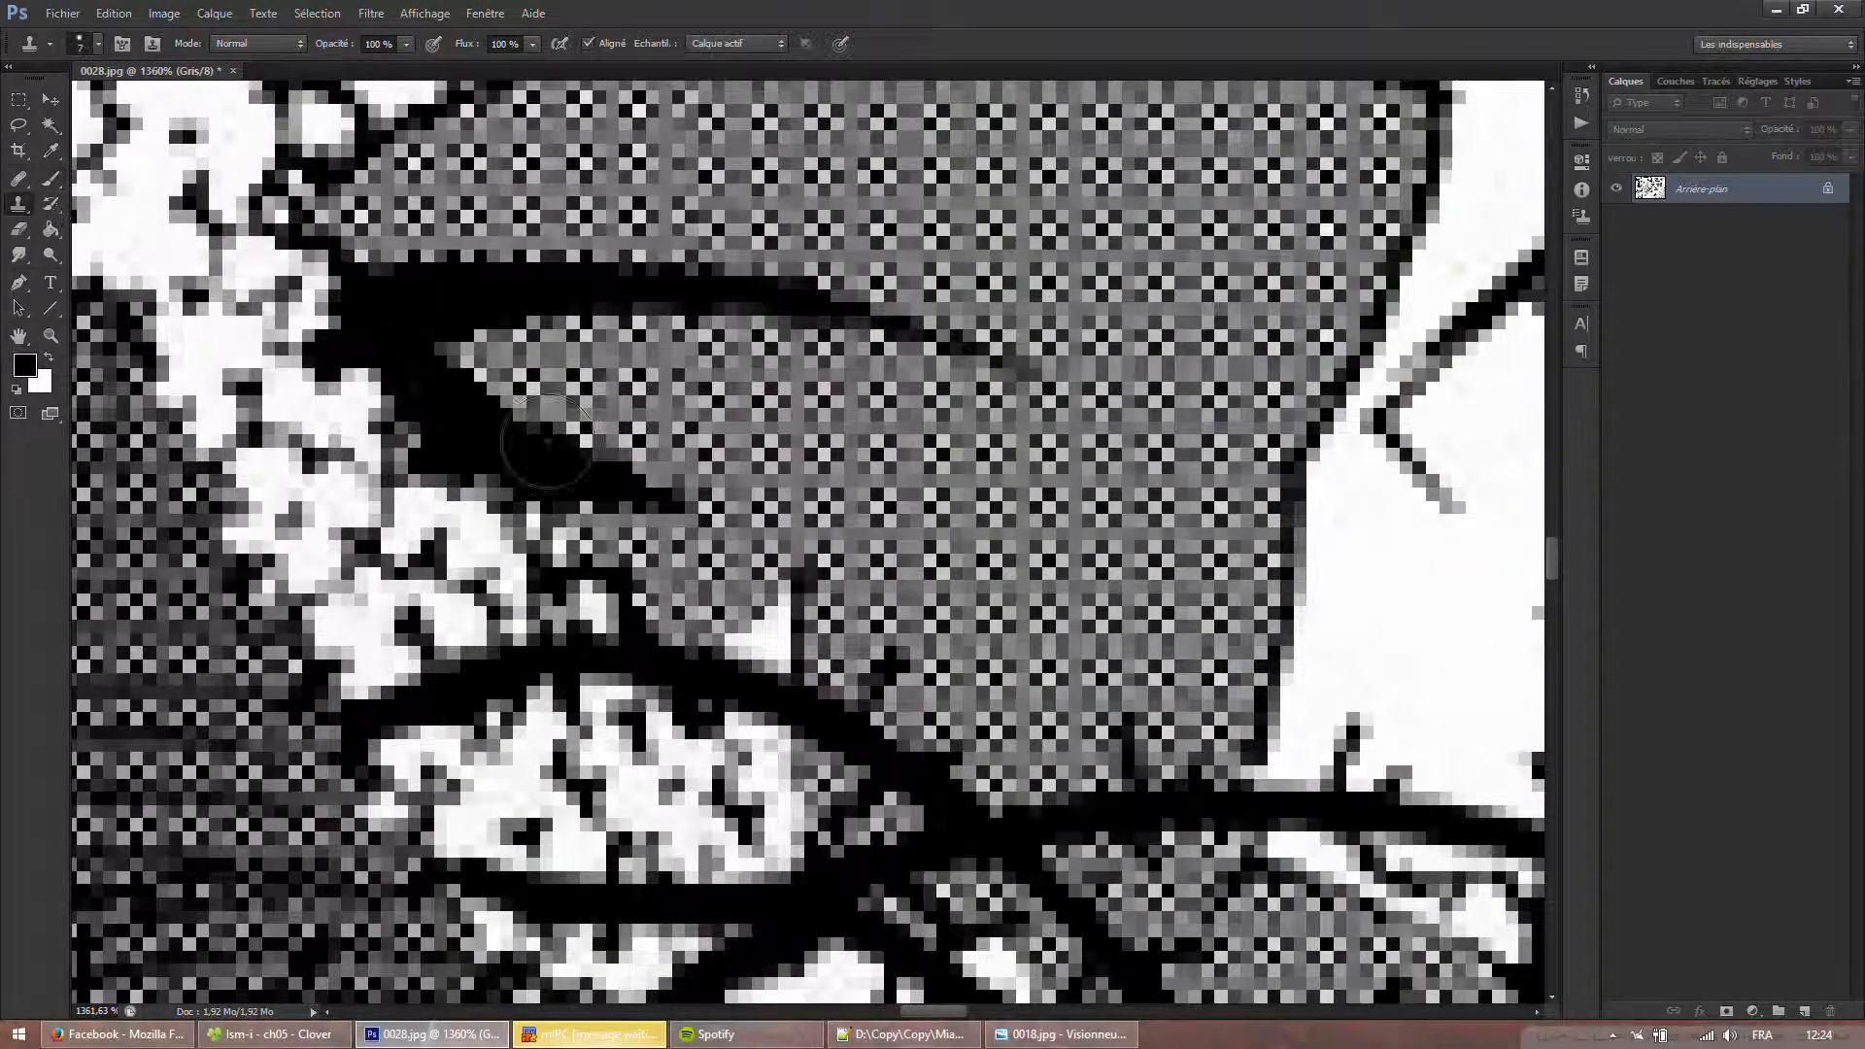
left_click(1012, 570, "alt")
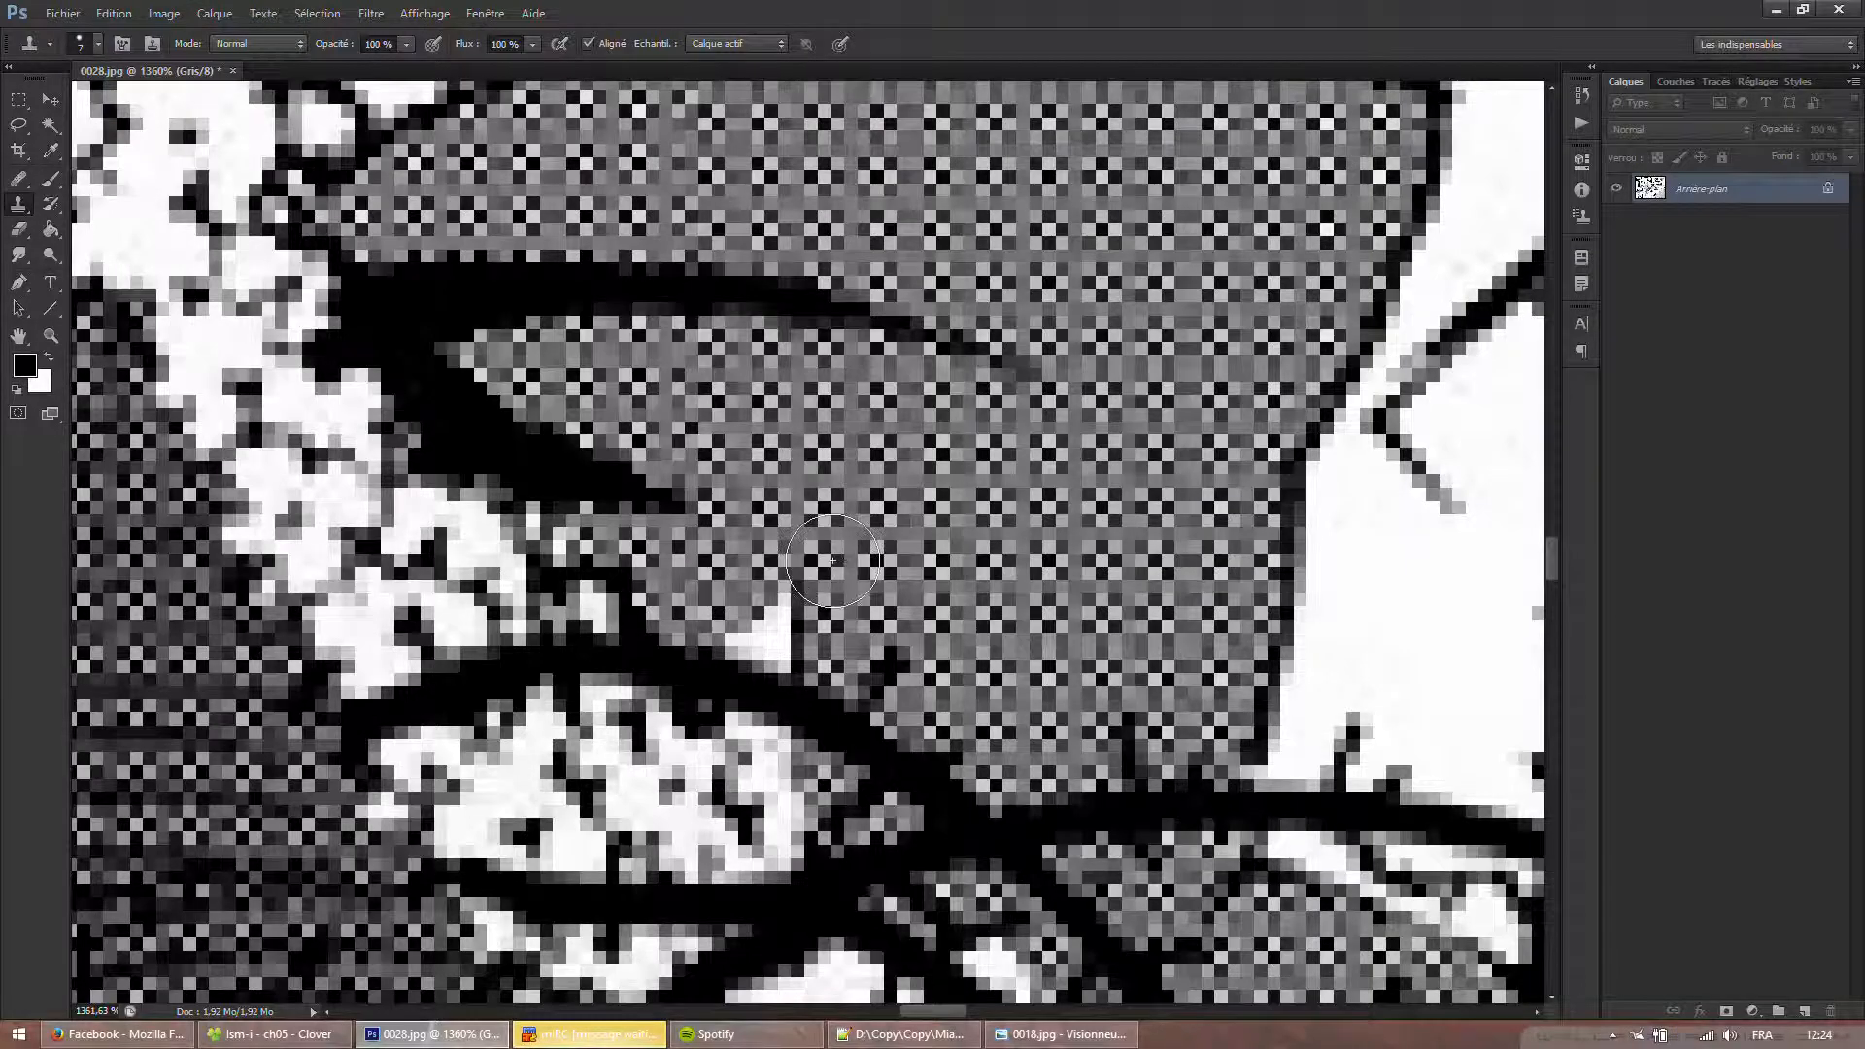
left_click(784, 620)
left_click(731, 604)
scroll(912, 562, "down", 8)
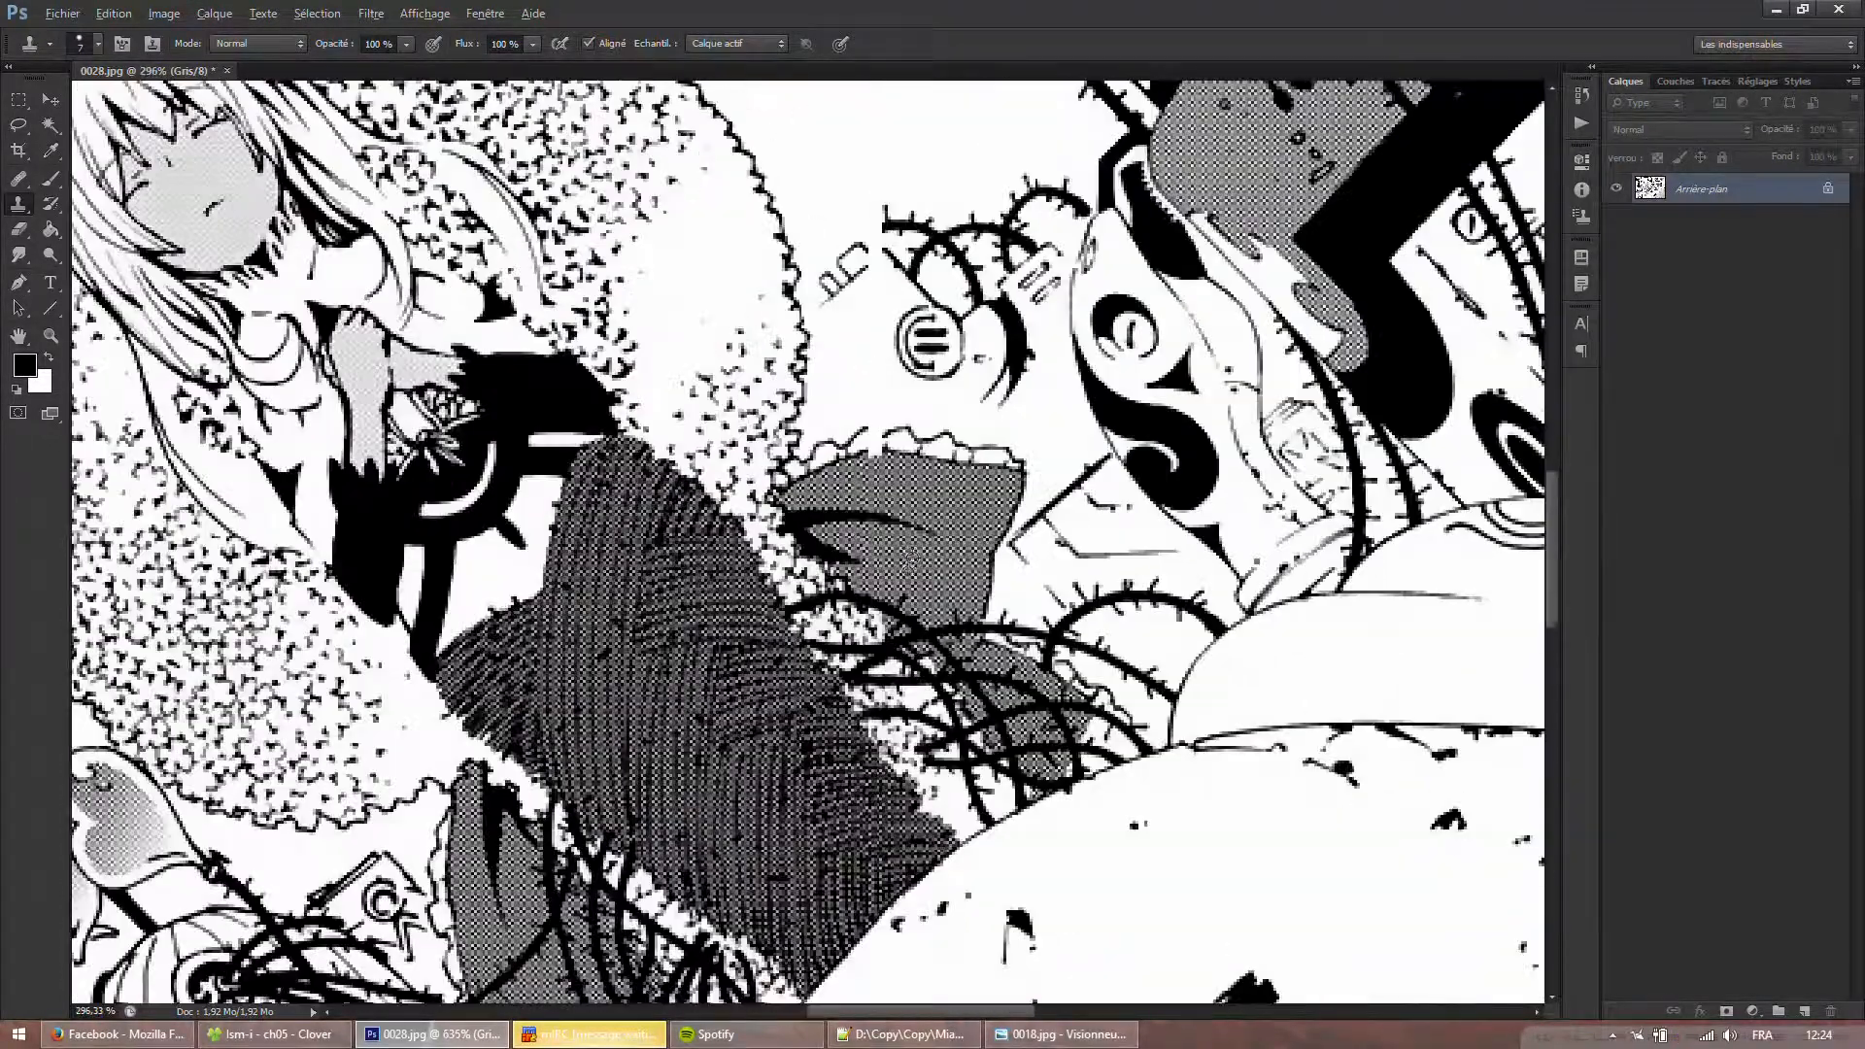
Set the Clone Stamp brush size to 4 px and clone the cloth's screentone into the area beneath the uppermost vine.
scroll(912, 561, "up", 8)
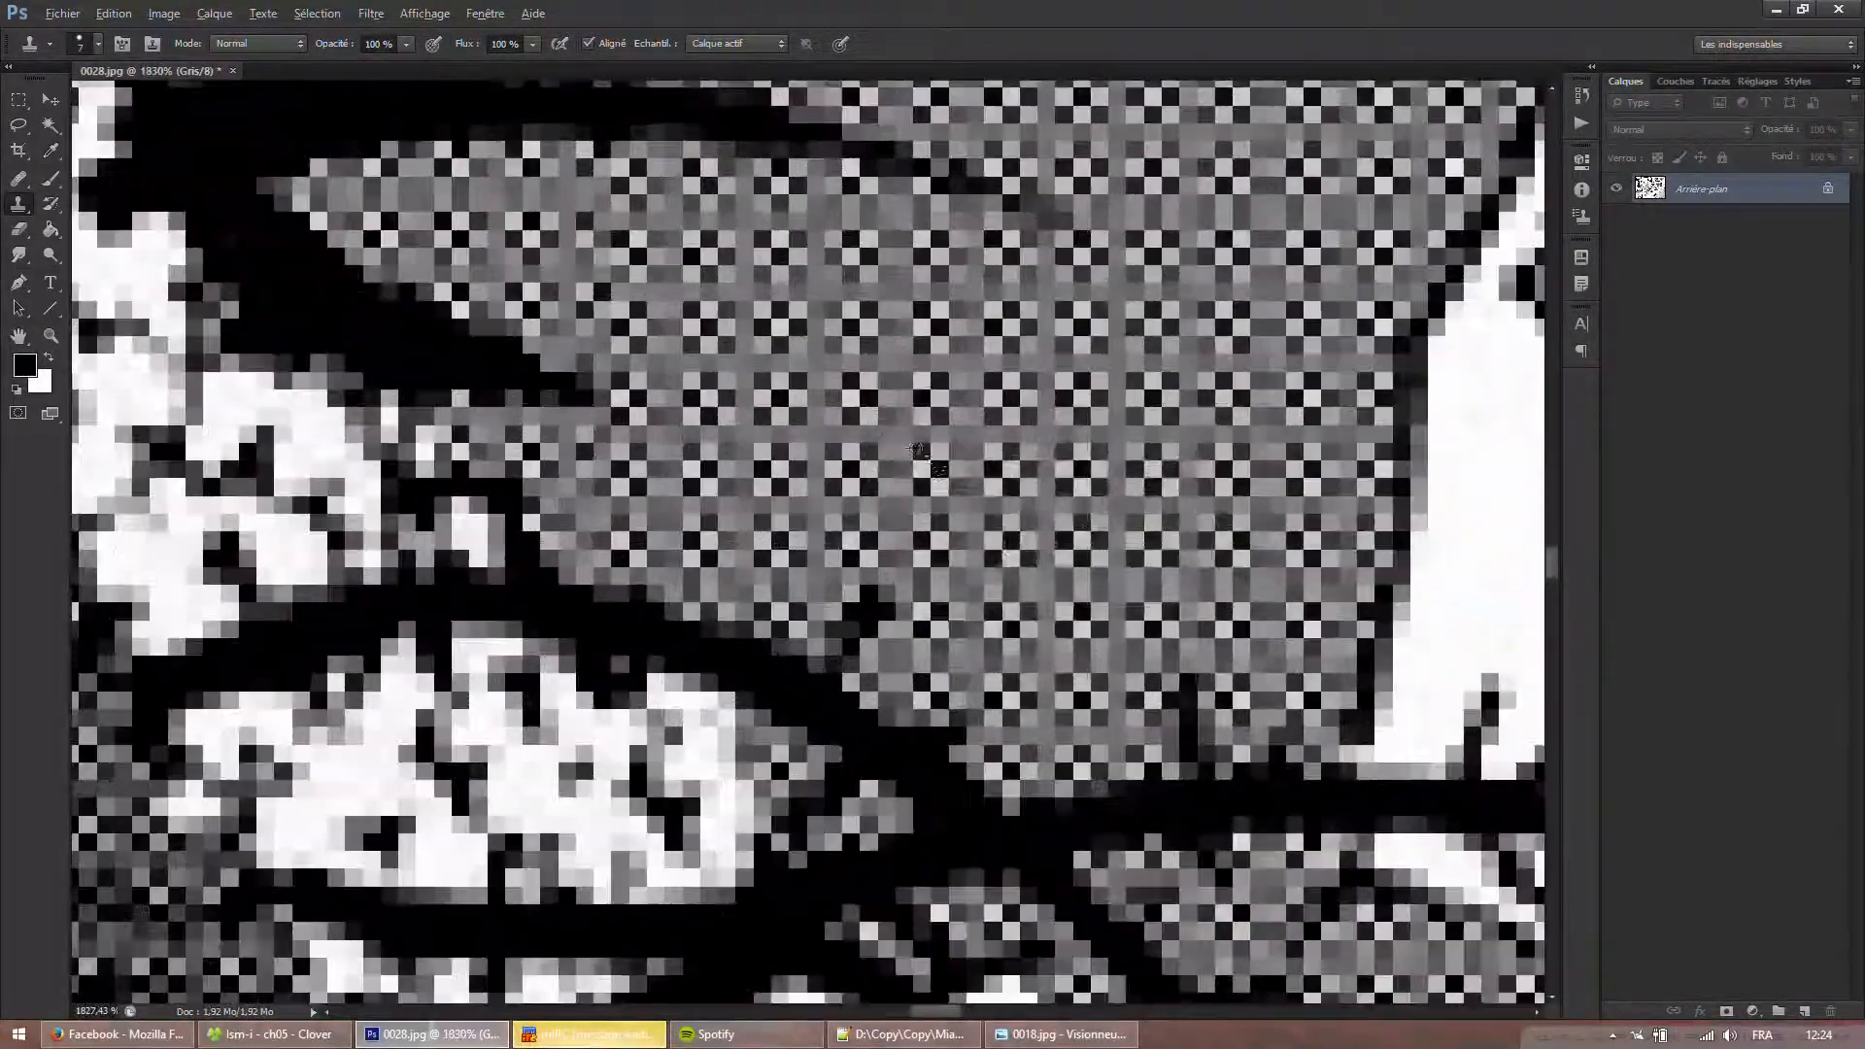
right_click(938, 453)
left_click(1110, 498)
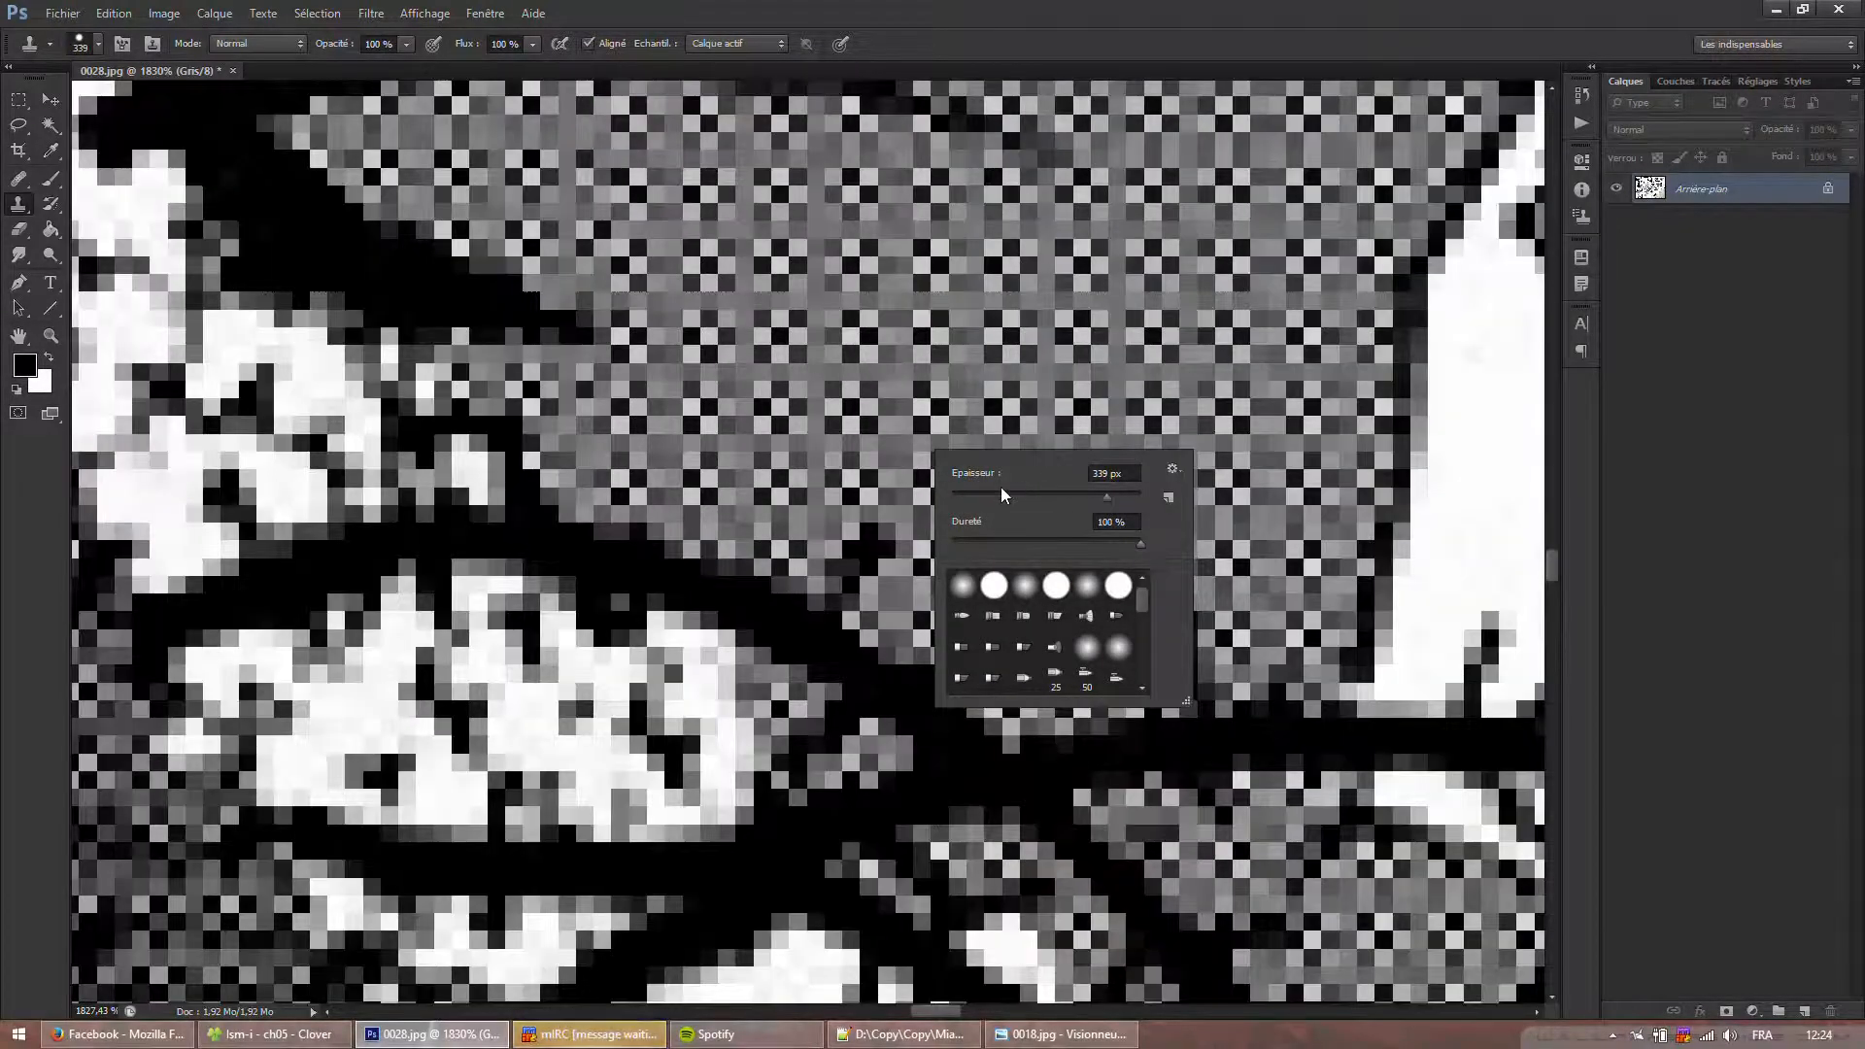
left_click(956, 496)
left_click(935, 336, "alt")
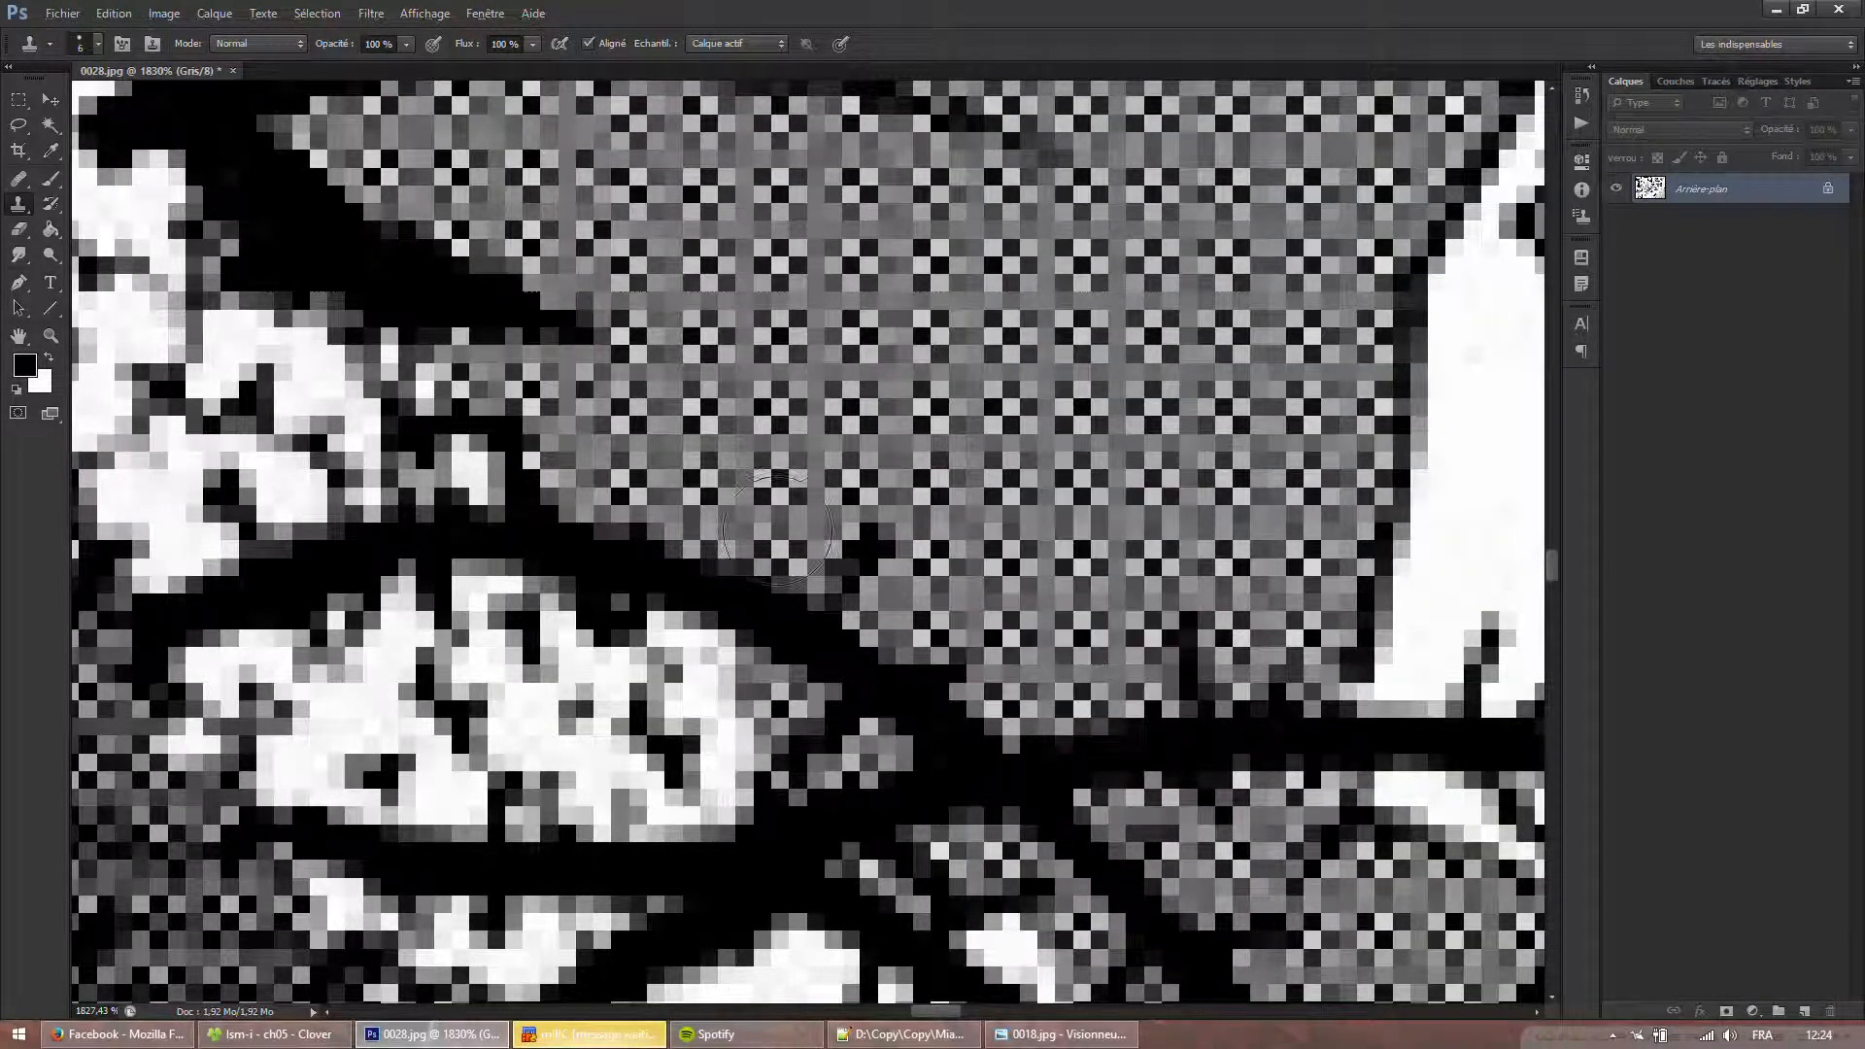
right_click(1156, 385)
left_click_drag(1290, 384, 1102, 379)
type("4")
key("Return")
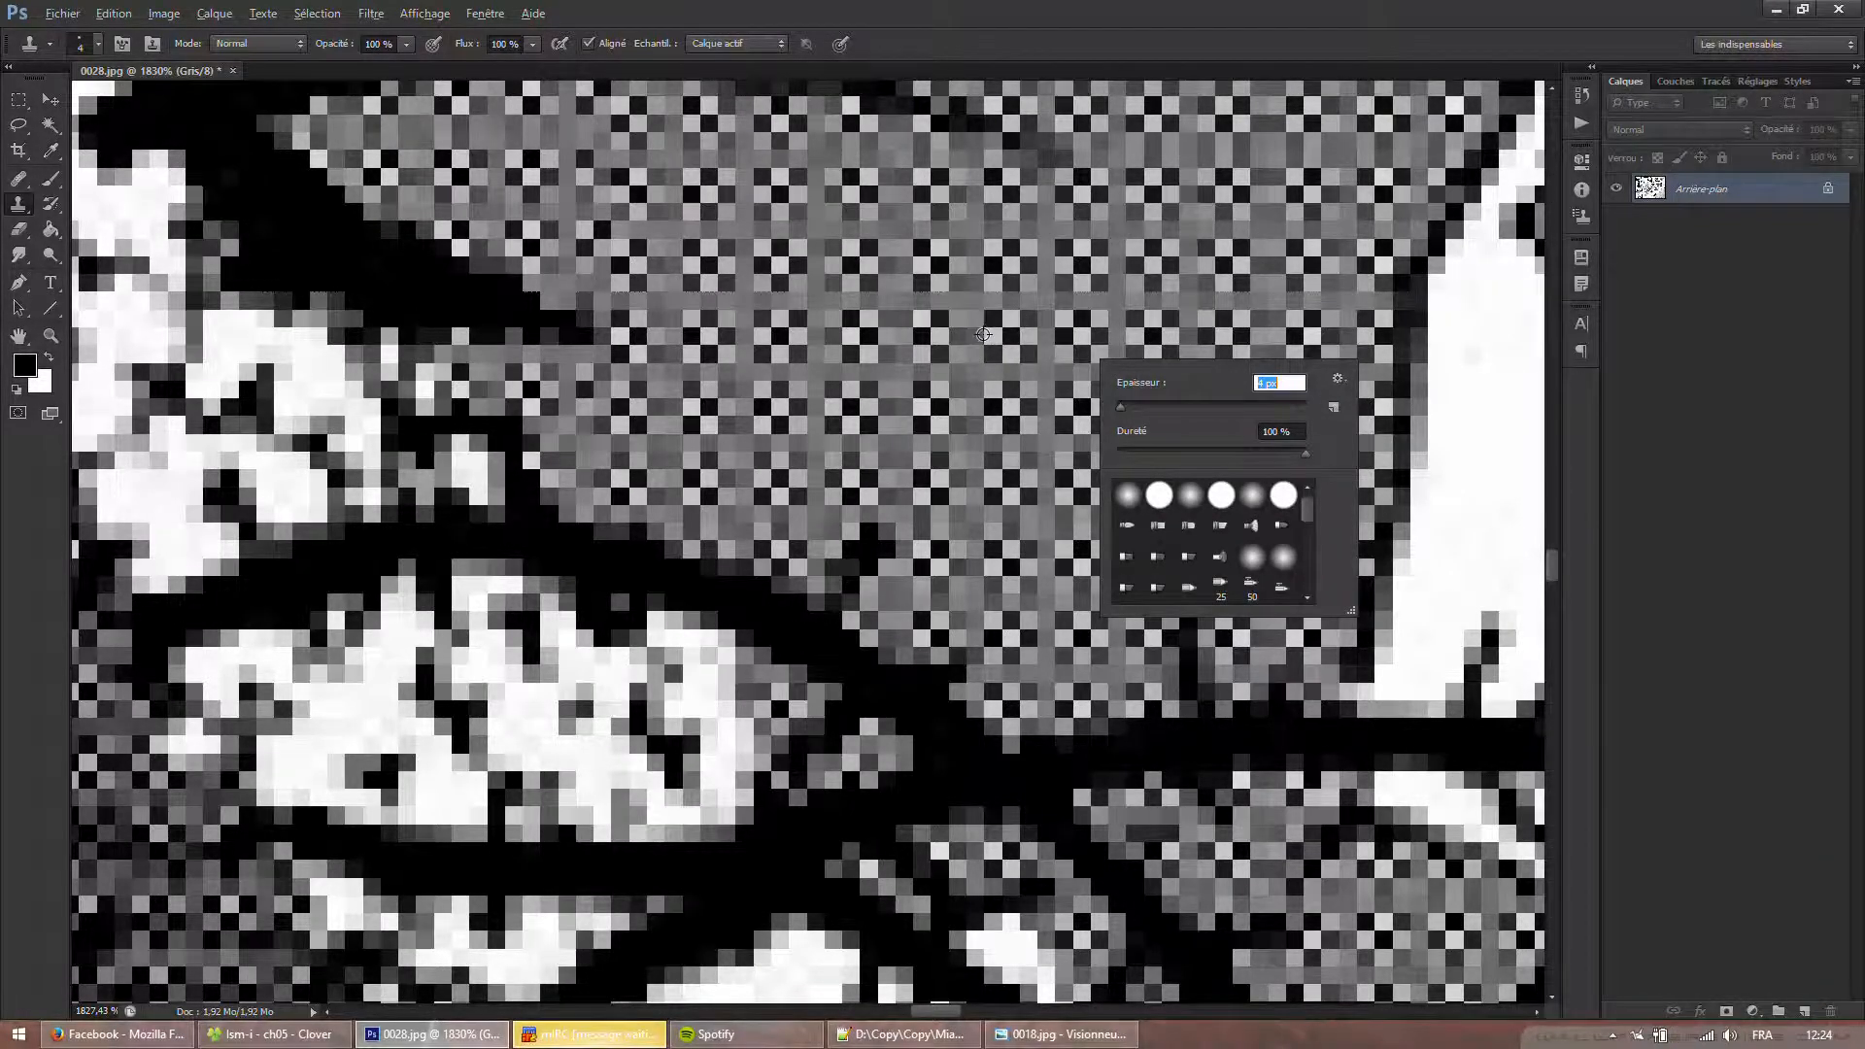
left_click(983, 334, "alt")
mouse_move(777, 699)
left_mouse_down()
mouse_move(653, 663)
mouse_move(717, 673)
mouse_move(665, 654)
mouse_move(714, 772)
left_mouse_up()
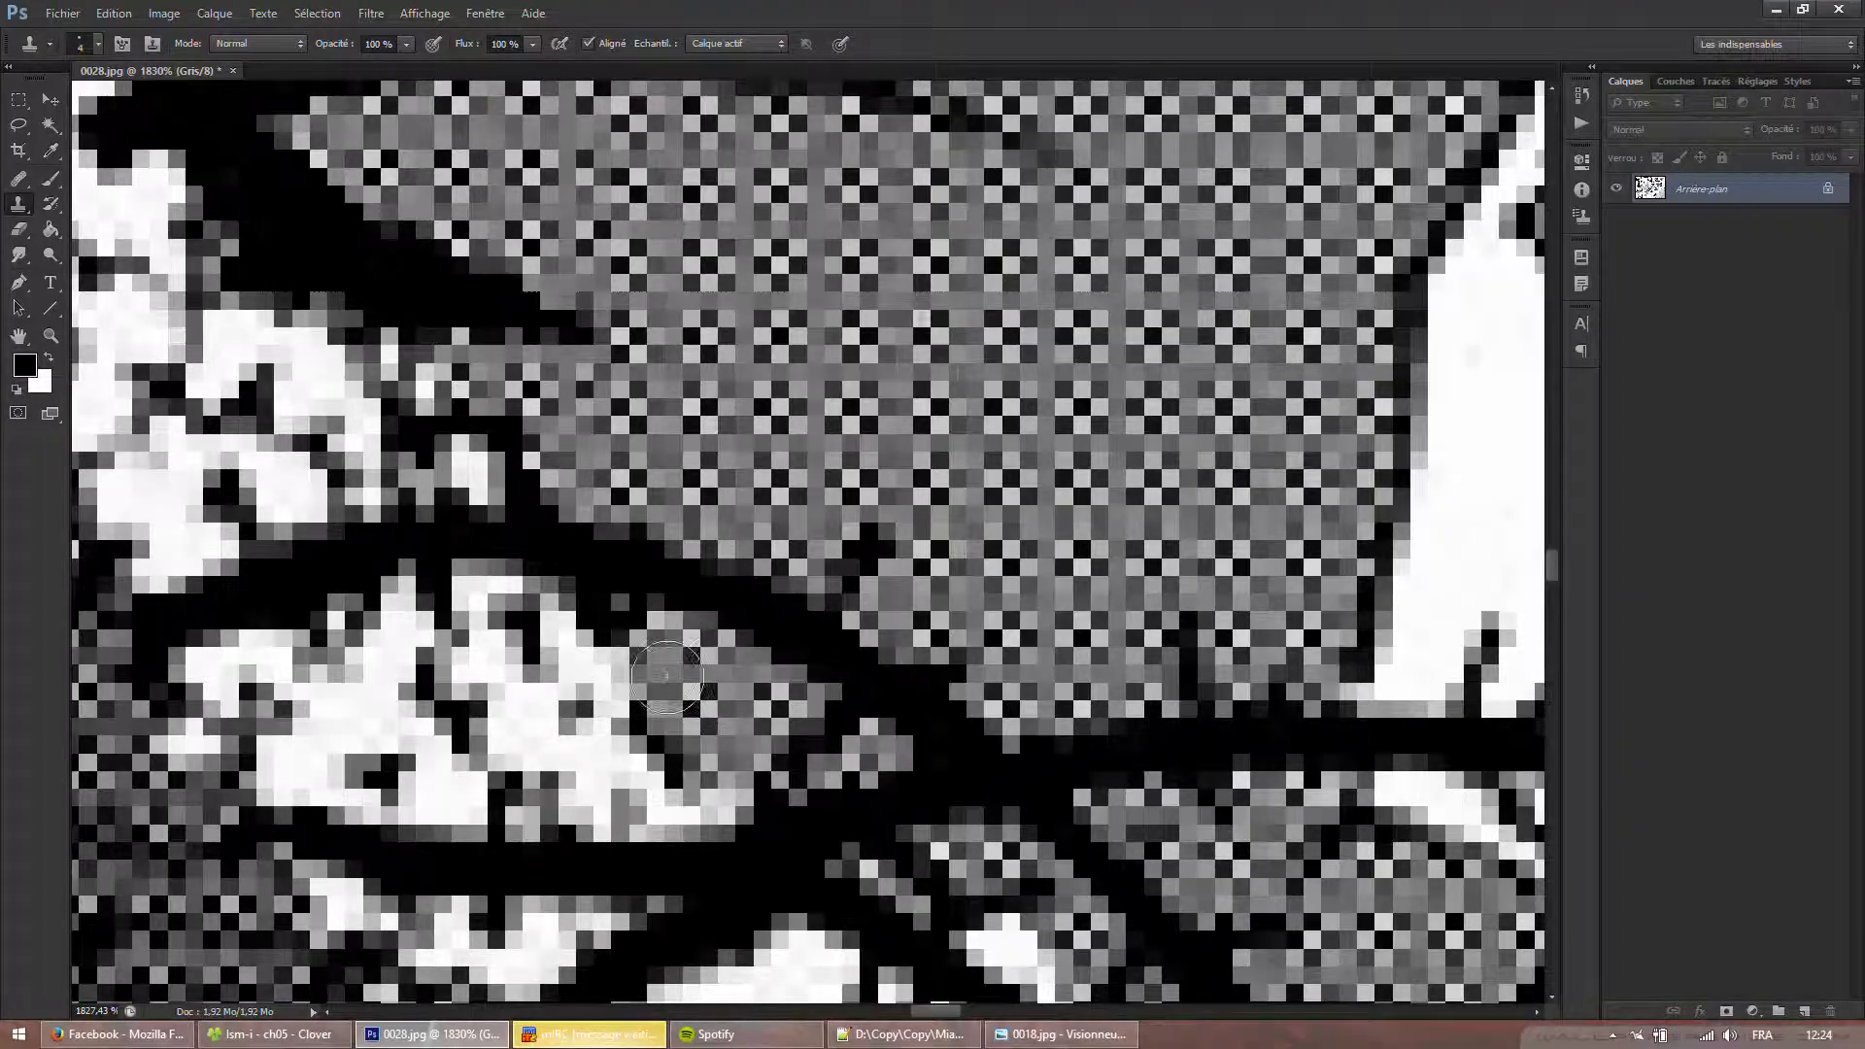
Clone the cloth's screentone into the blank seam gap just below the cloth's ruffled upper hem.
scroll(768, 646, "down", 5)
scroll(821, 583, "down", 2)
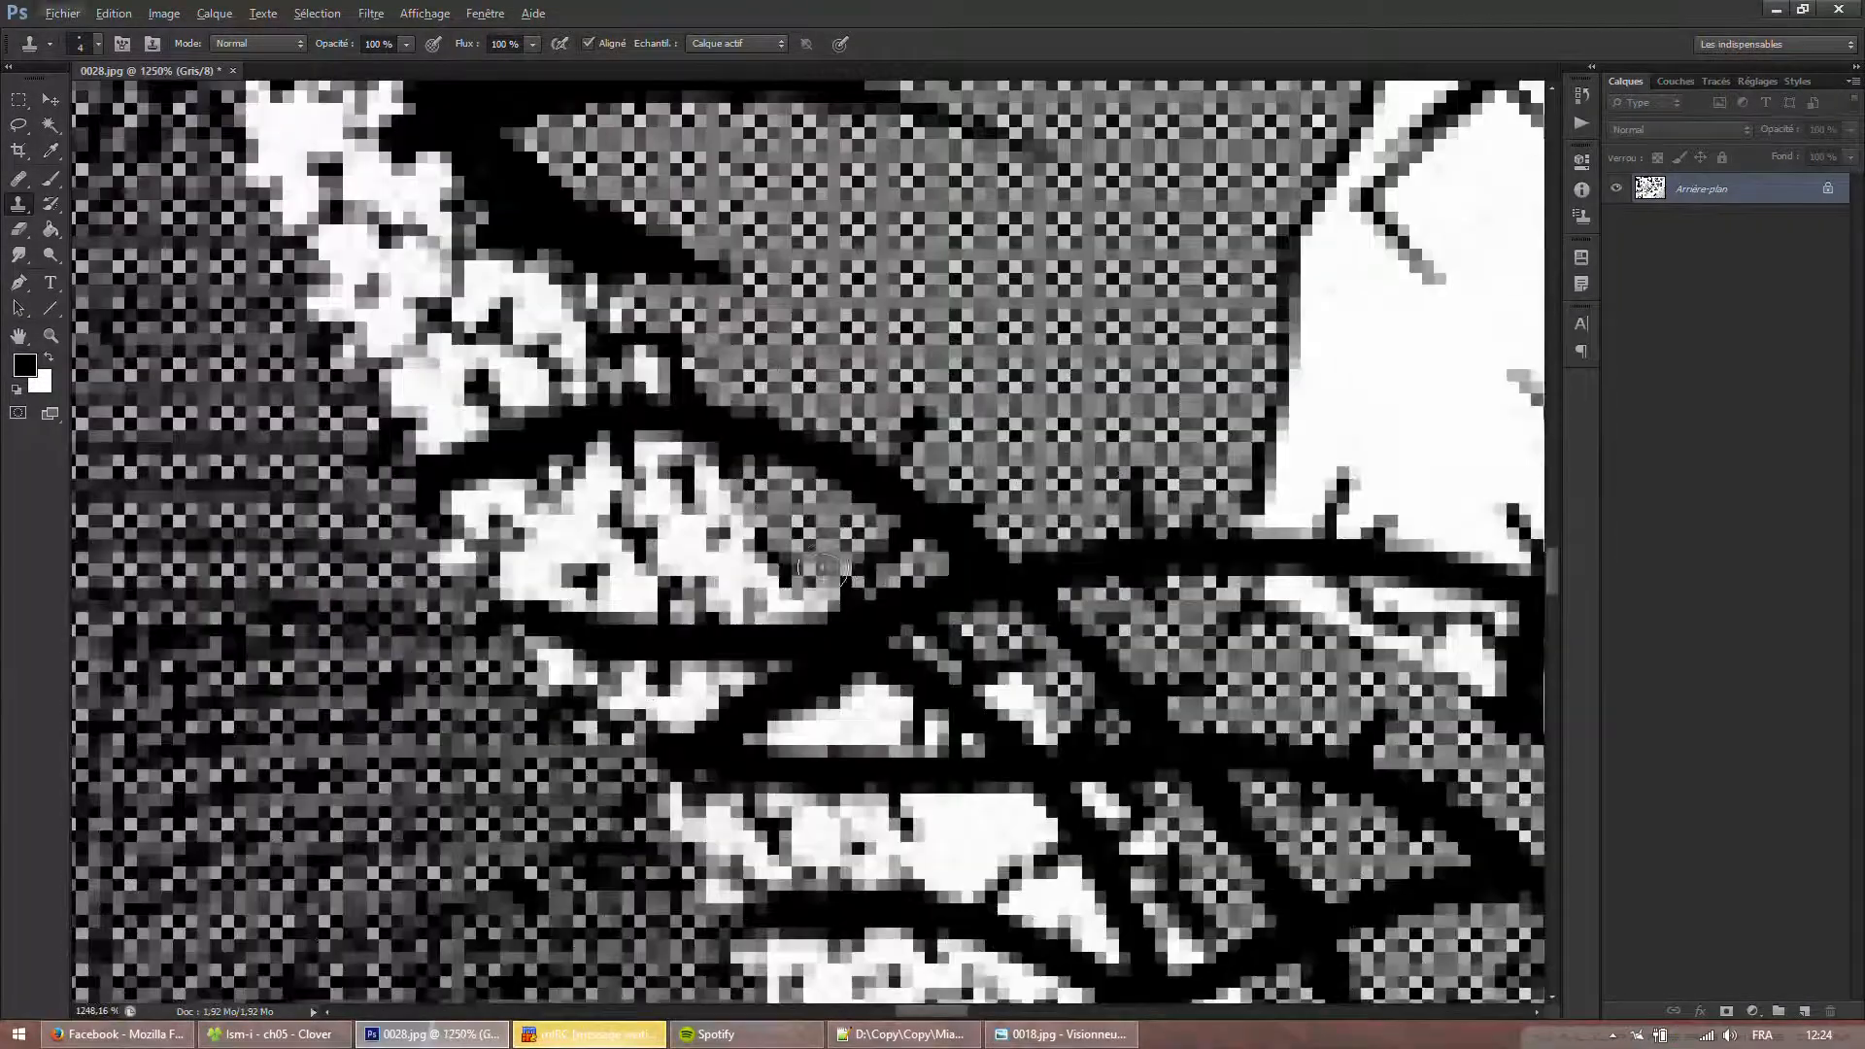
scroll(821, 583, "down", 2)
scroll(844, 595, "down", 4)
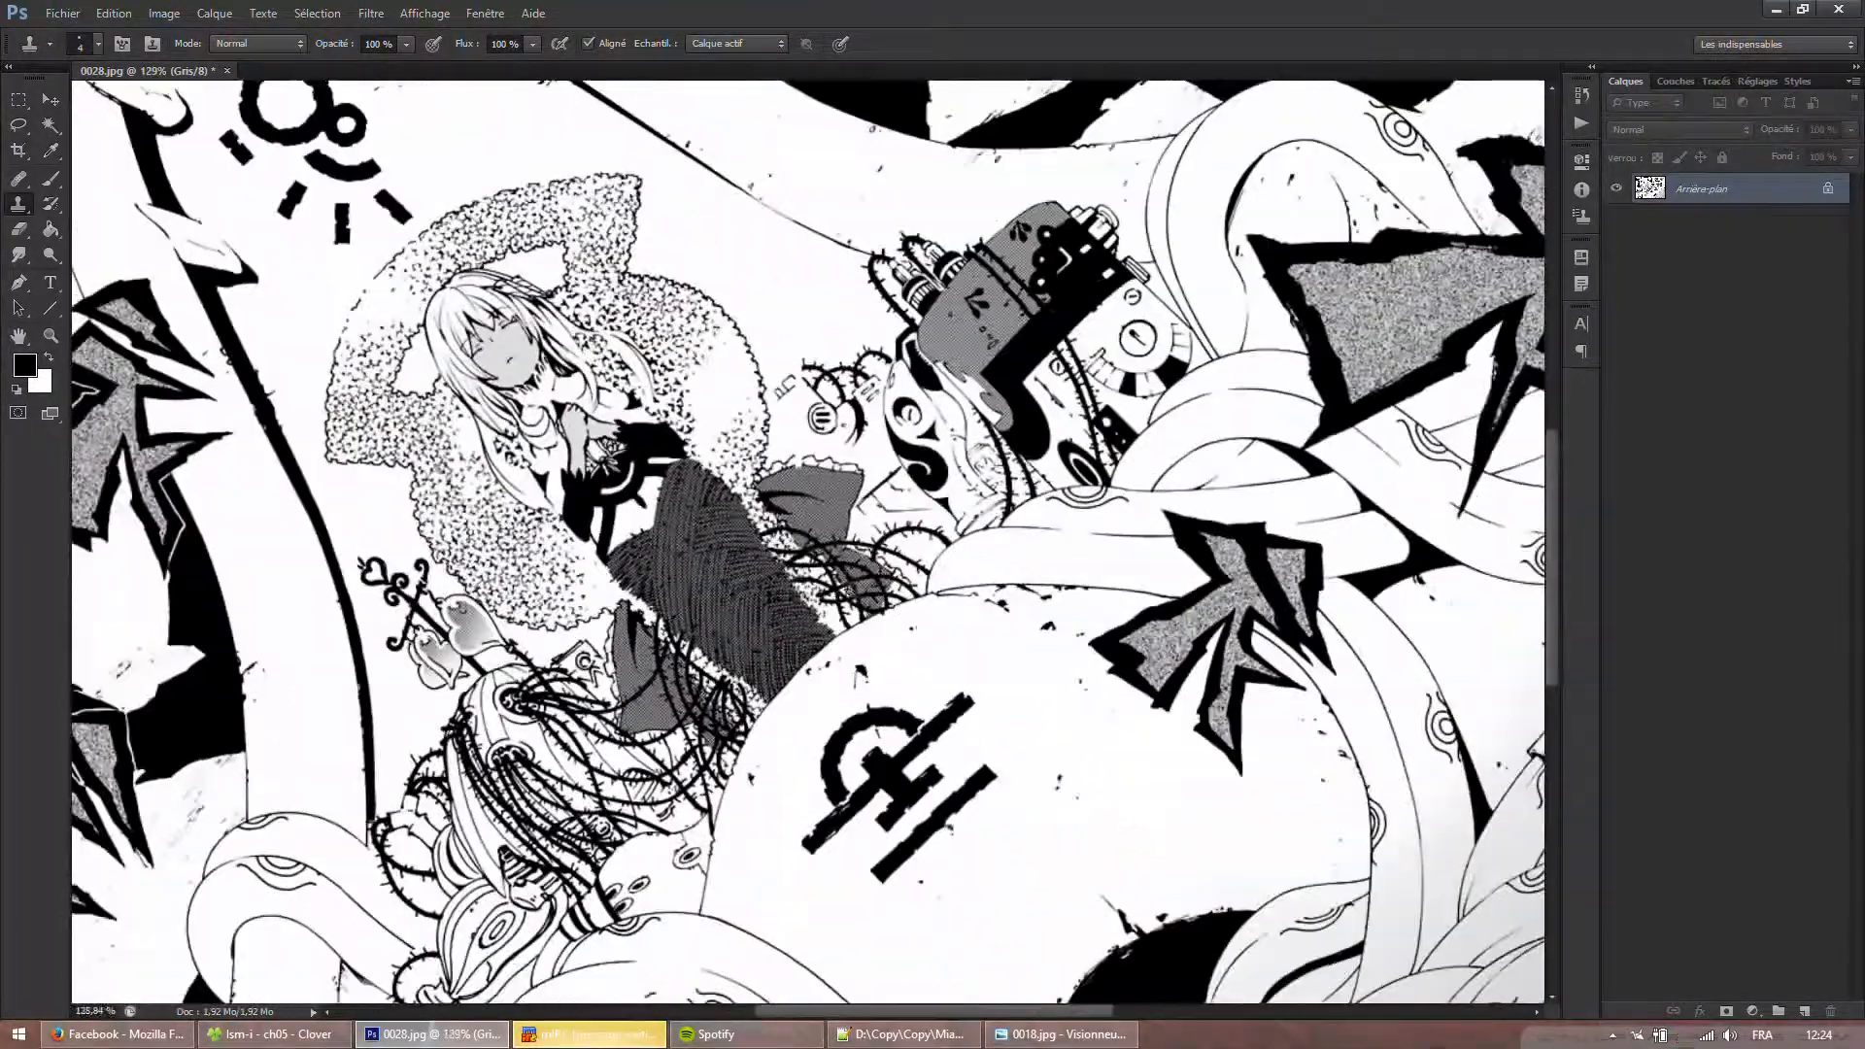
scroll(844, 595, "up", 9)
scroll(844, 595, "up", 3)
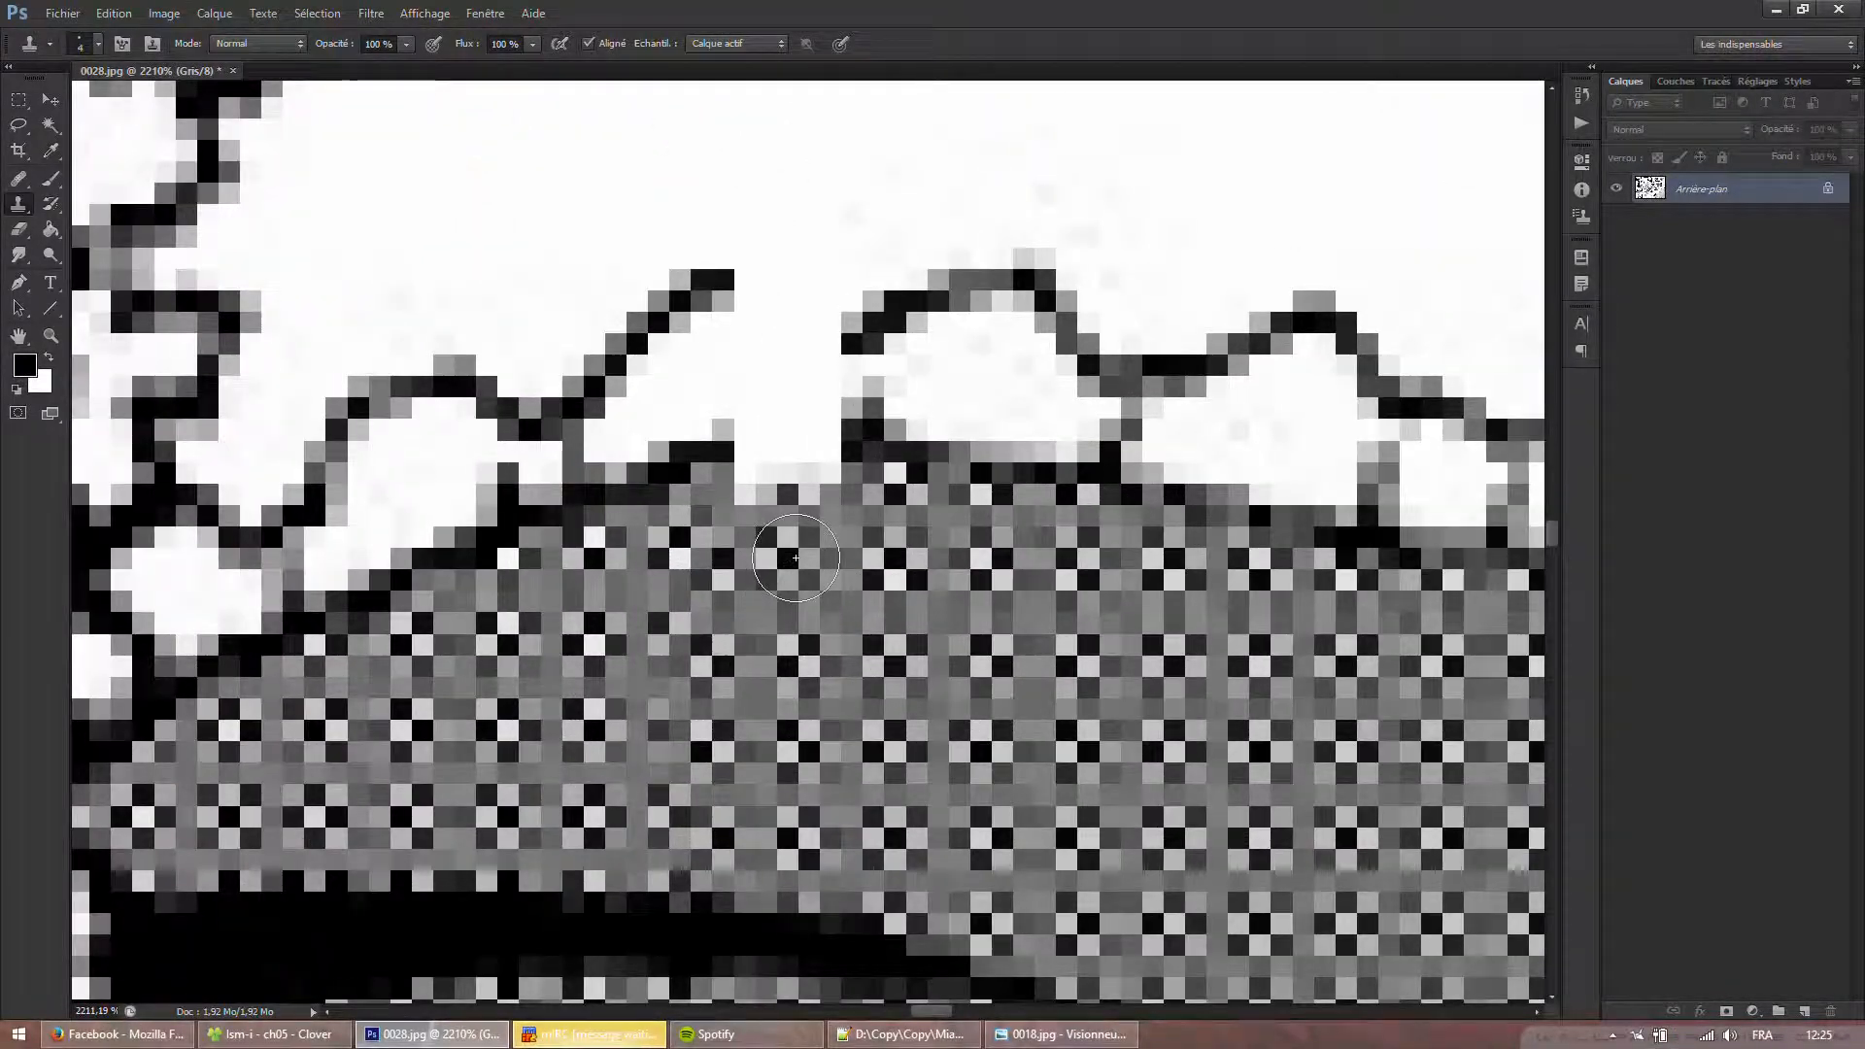
left_click(726, 744, "alt")
mouse_move(714, 568)
left_mouse_down()
mouse_move(803, 508)
mouse_move(797, 469)
left_mouse_up()
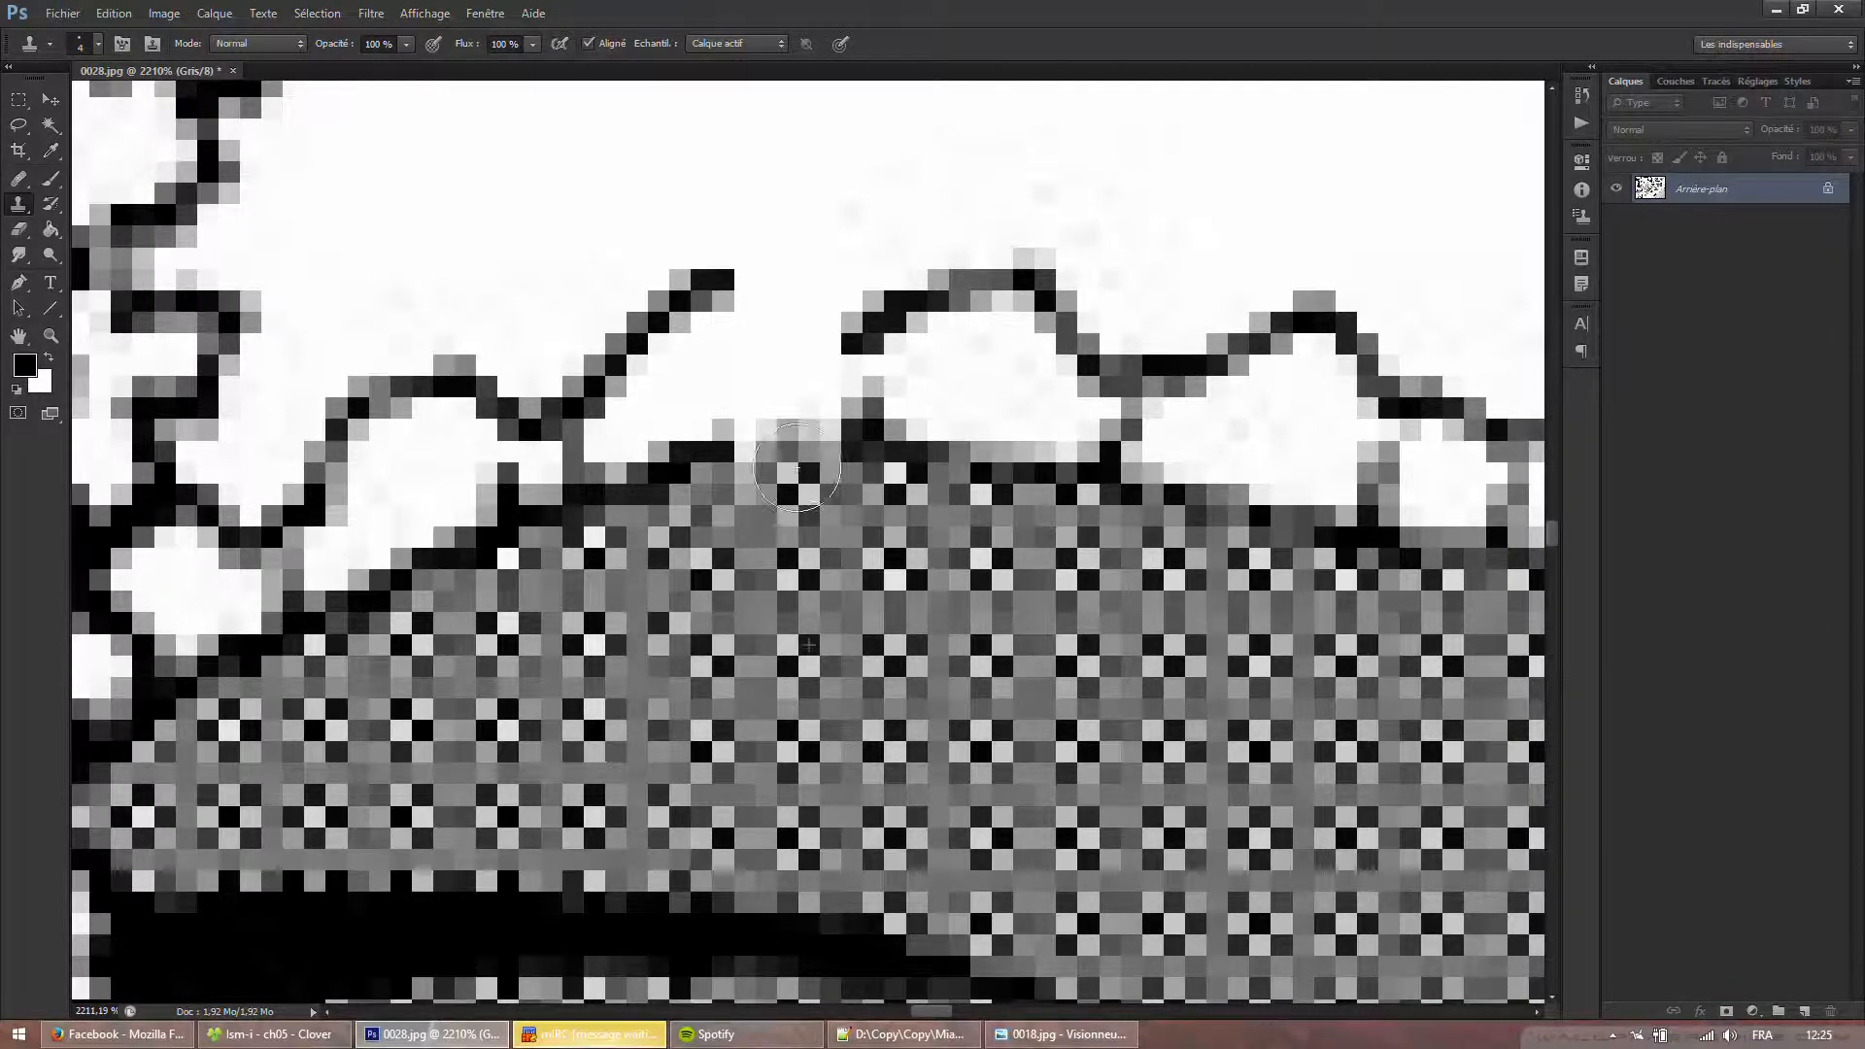
Set the Brush to 1 px and paint the hem line and the ruffle outline across the seam.
key("b")
right_click(886, 486)
type("1")
mouse_move(671, 461)
left_mouse_down()
mouse_move(826, 425)
mouse_move(739, 428)
left_mouse_up()
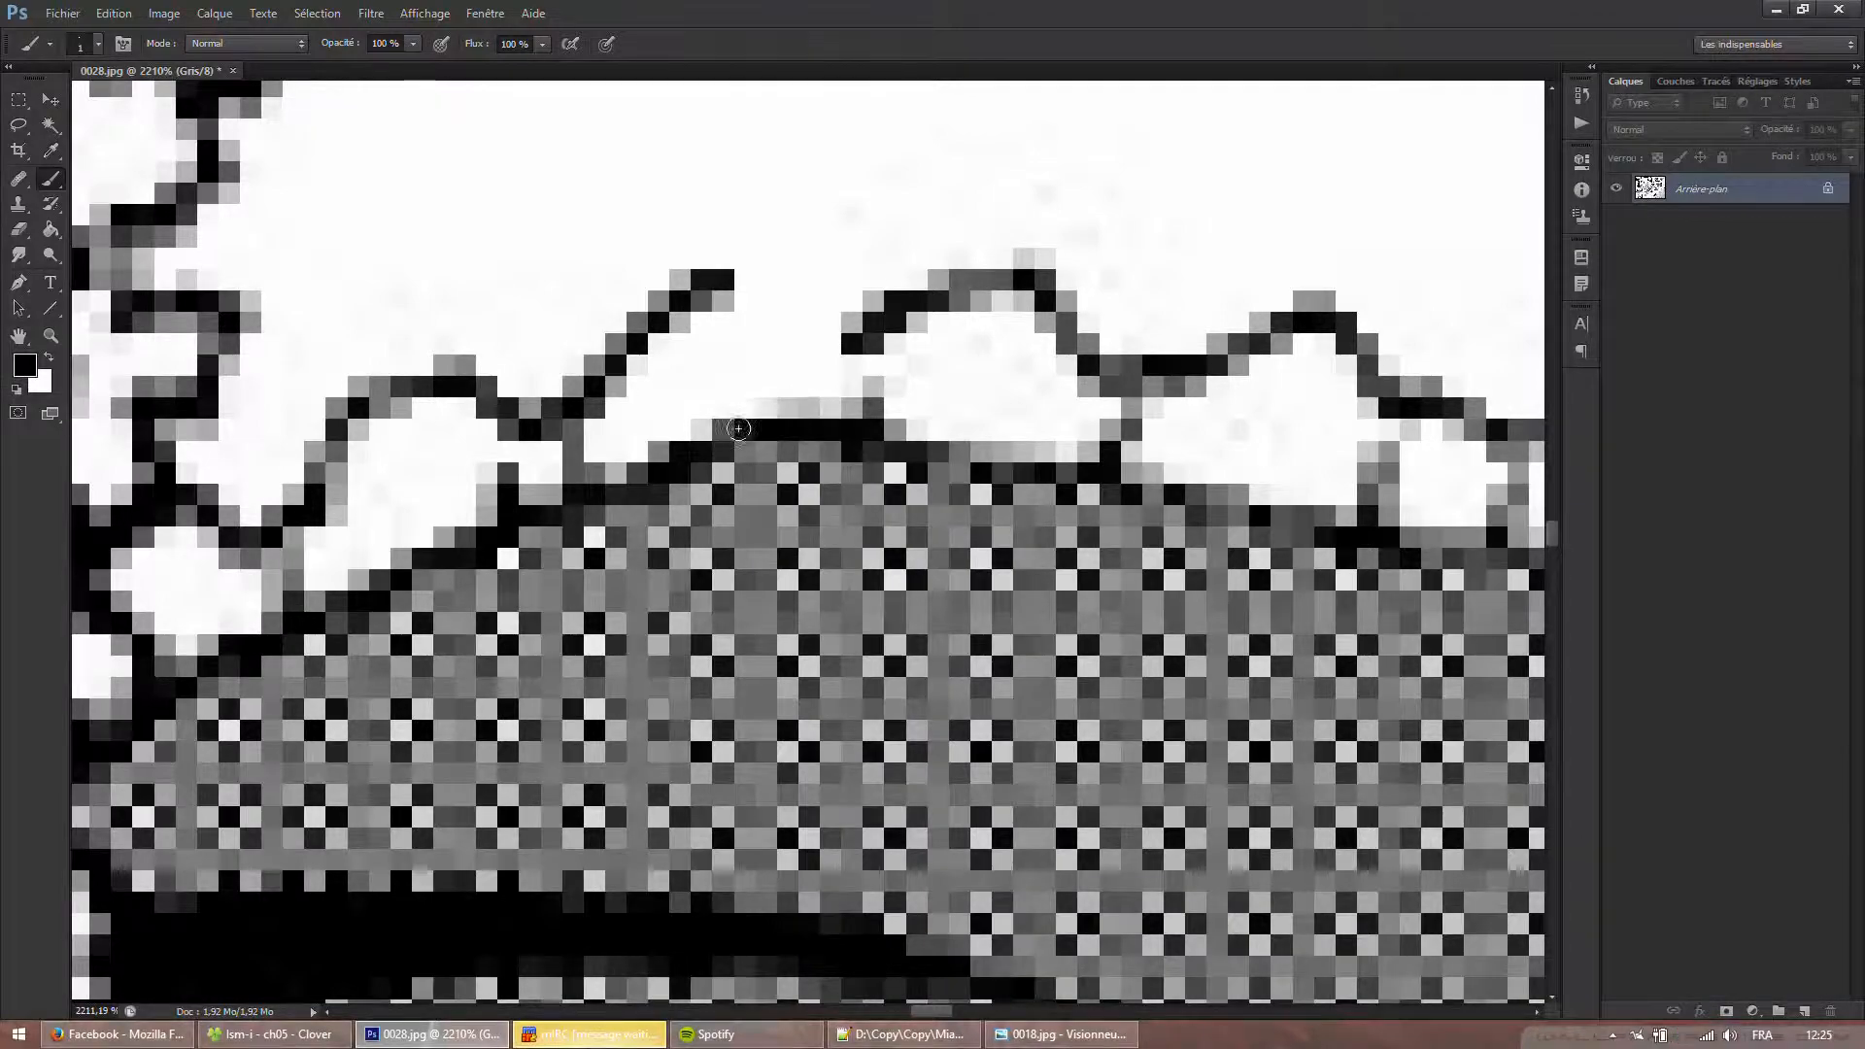
mouse_move(738, 282)
left_mouse_down()
mouse_move(852, 336)
mouse_move(741, 281)
left_mouse_up()
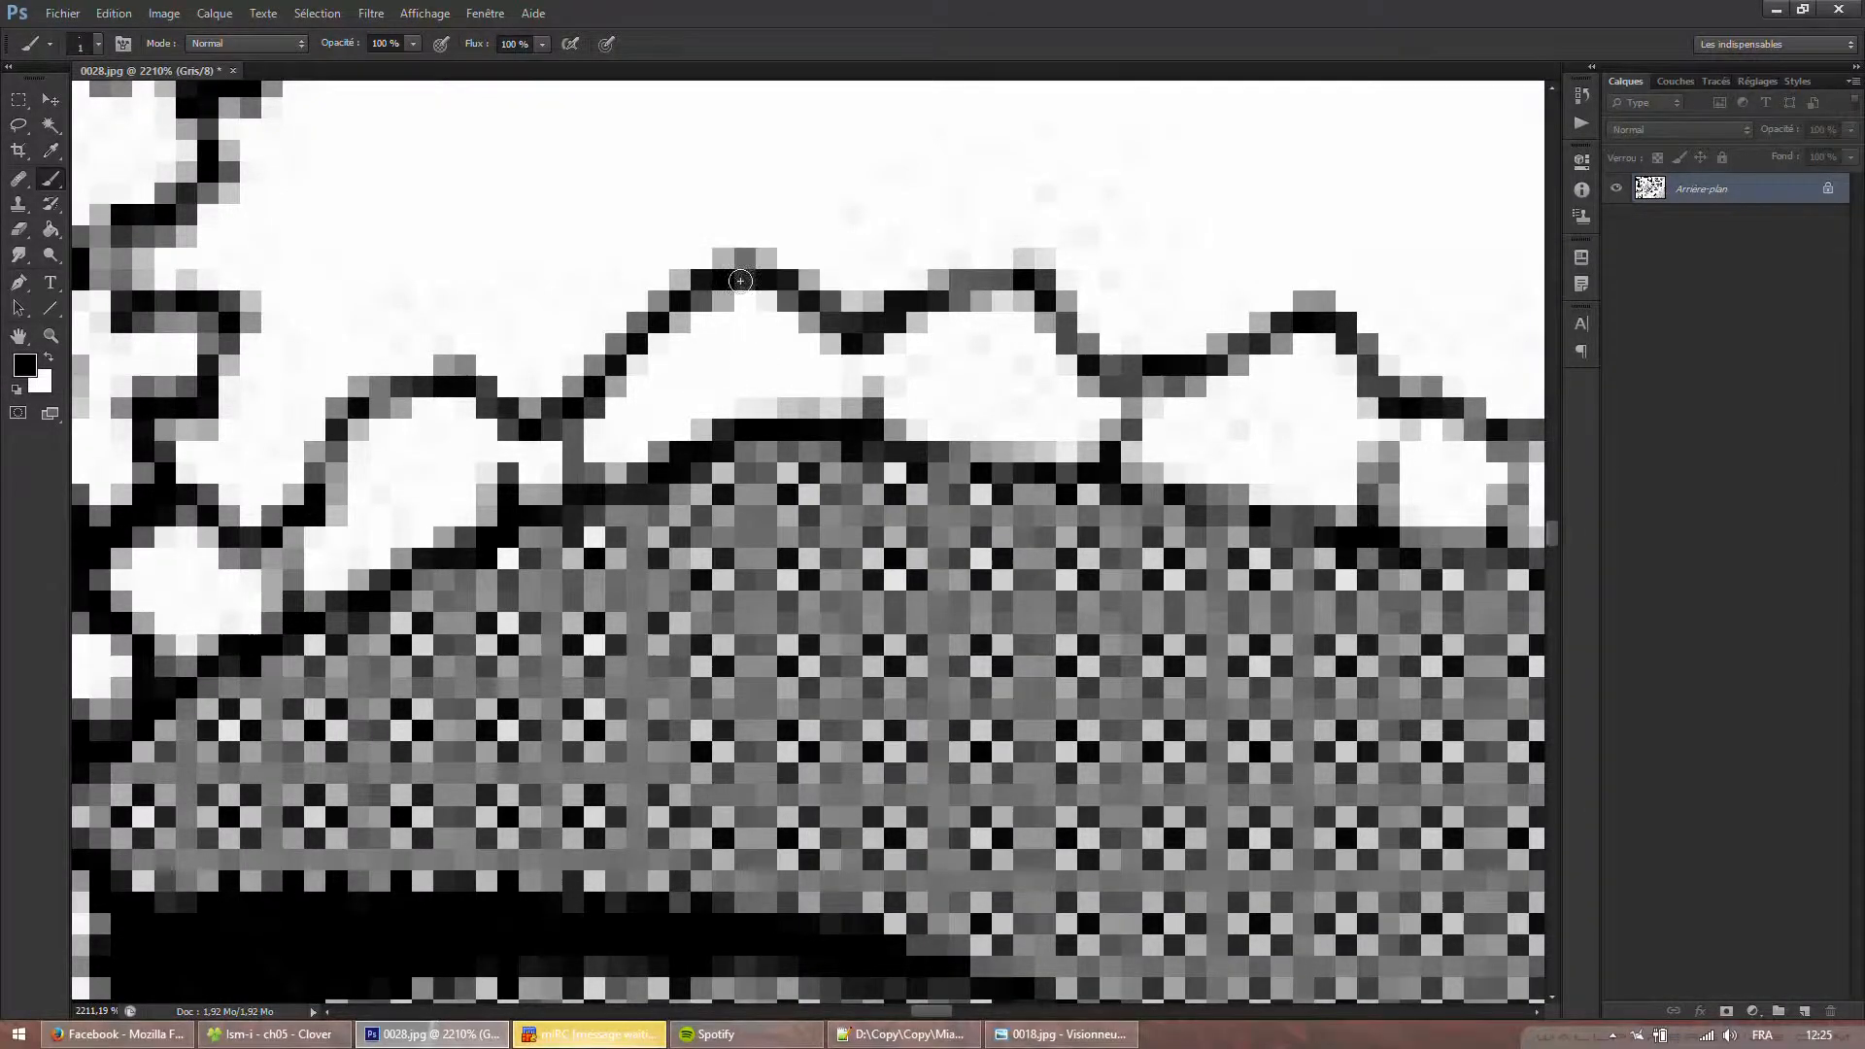
Paint the missing outlines across the seam where the small slanted tube meets the thorny vine above the round emblem.
scroll(741, 280, "down", 6)
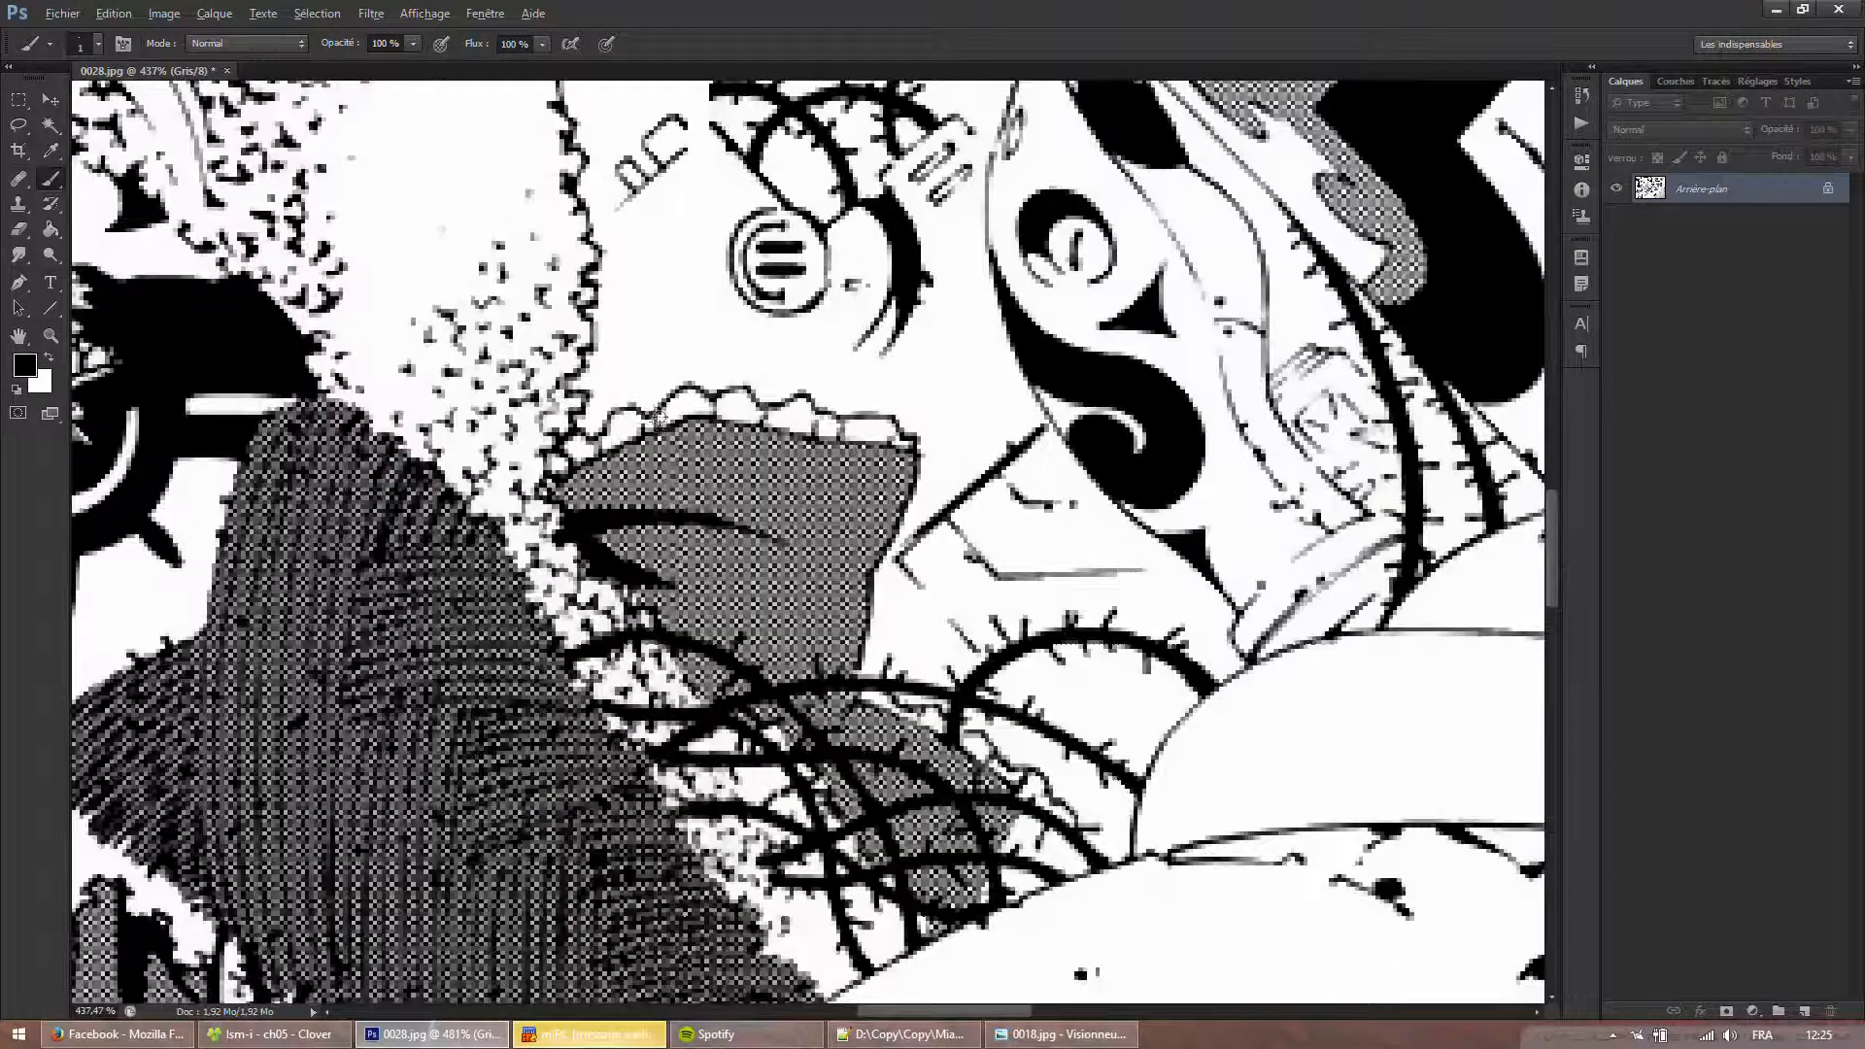
scroll(660, 418, "down", 3)
scroll(722, 384, "up", 7)
left_click_drag(722, 384, 786, 329)
scroll(745, 351, "down", 5)
scroll(825, 341, "up", 5)
scroll(740, 315, "down", 5)
scroll(758, 306, "up", 5)
mouse_move(754, 289)
left_mouse_down()
mouse_move(721, 327)
mouse_move(742, 304)
mouse_move(714, 375)
mouse_move(748, 313)
mouse_move(717, 346)
mouse_move(721, 322)
mouse_move(721, 370)
left_mouse_up()
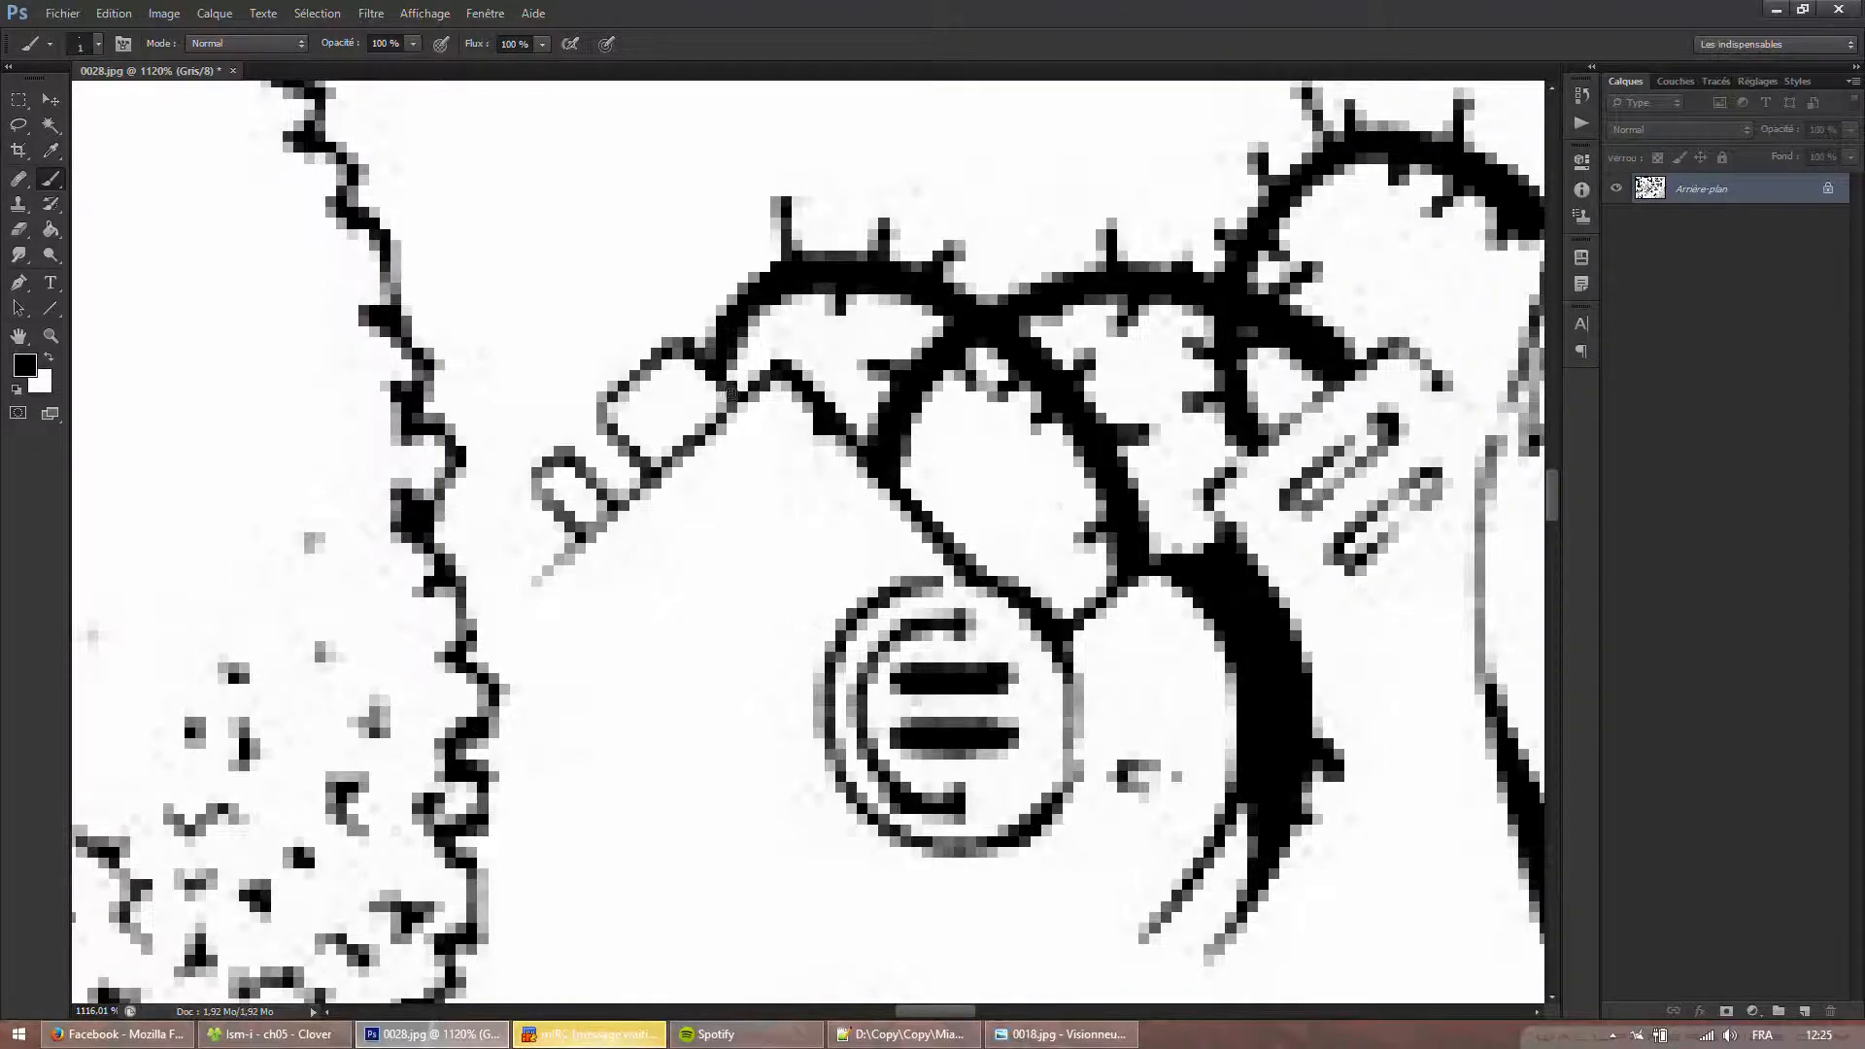
Clone a few faint texture marks beside the pointed lower tip of the white patch in the black background.
scroll(703, 305, "down", 3)
scroll(800, 413, "down", 5)
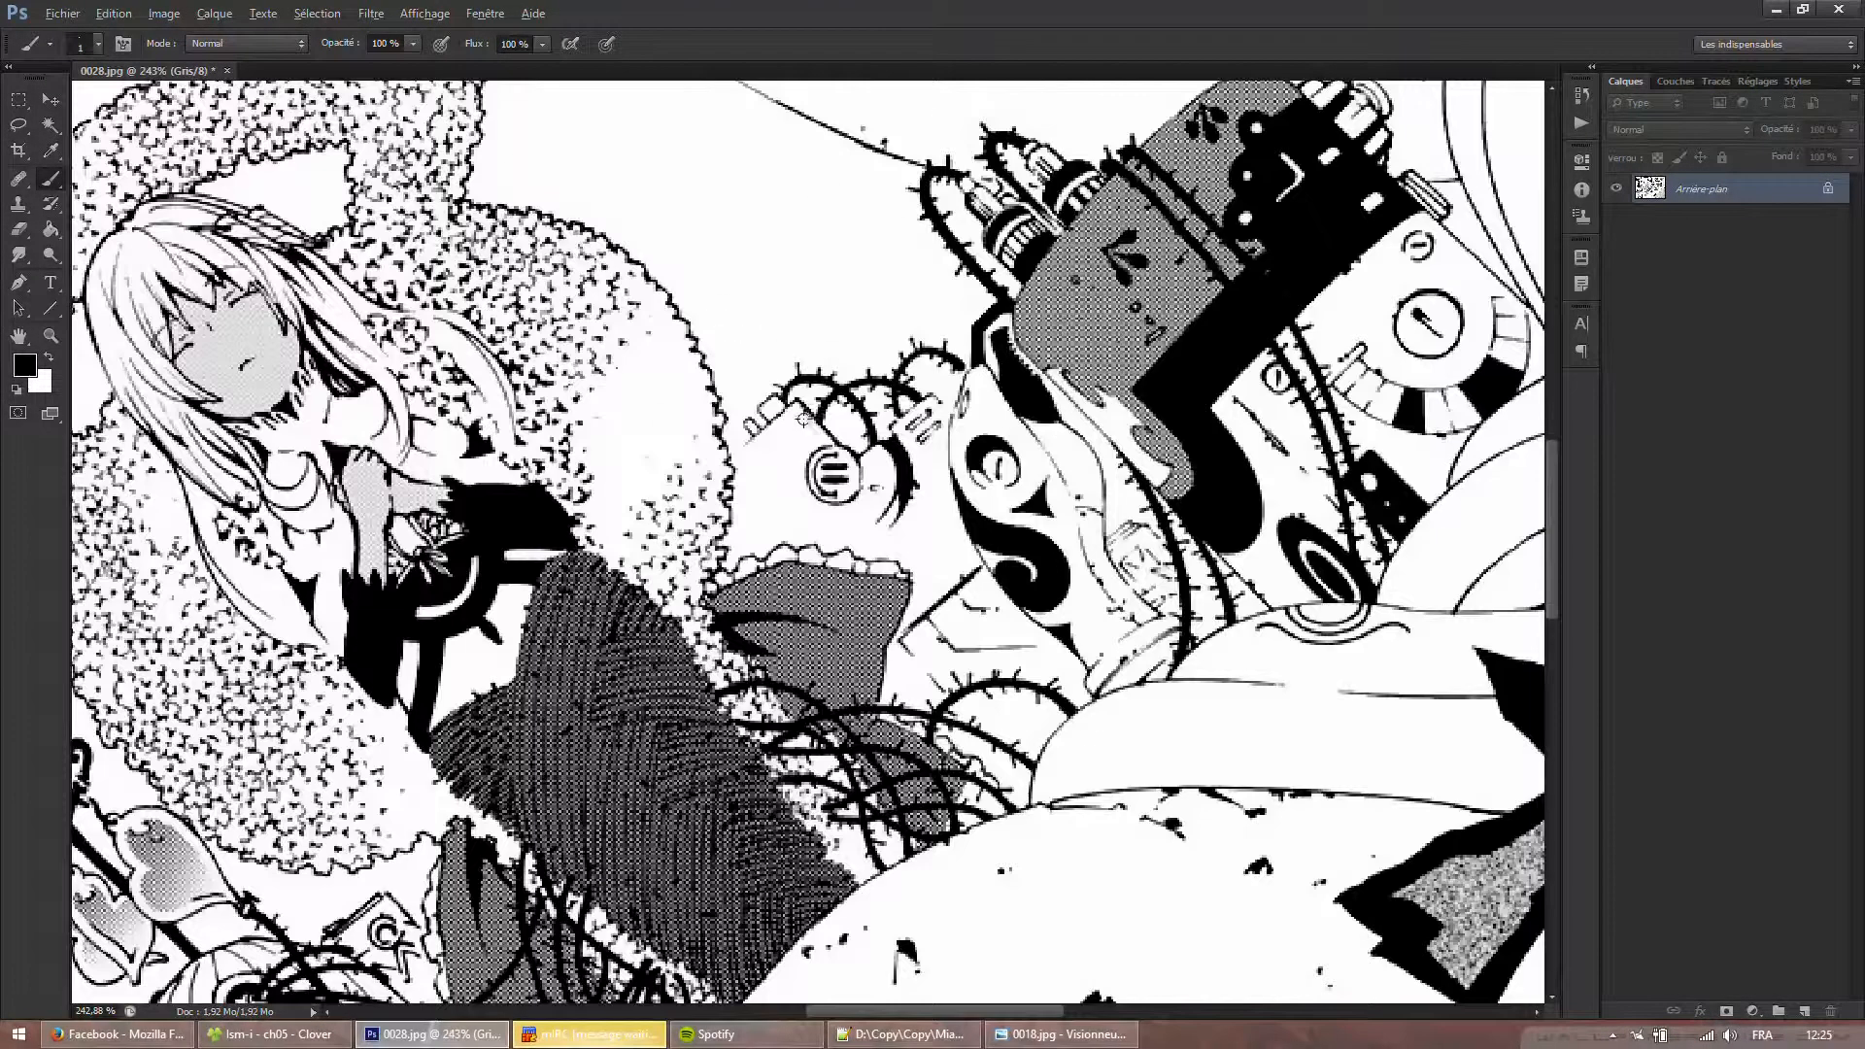
scroll(801, 413, "up", 10)
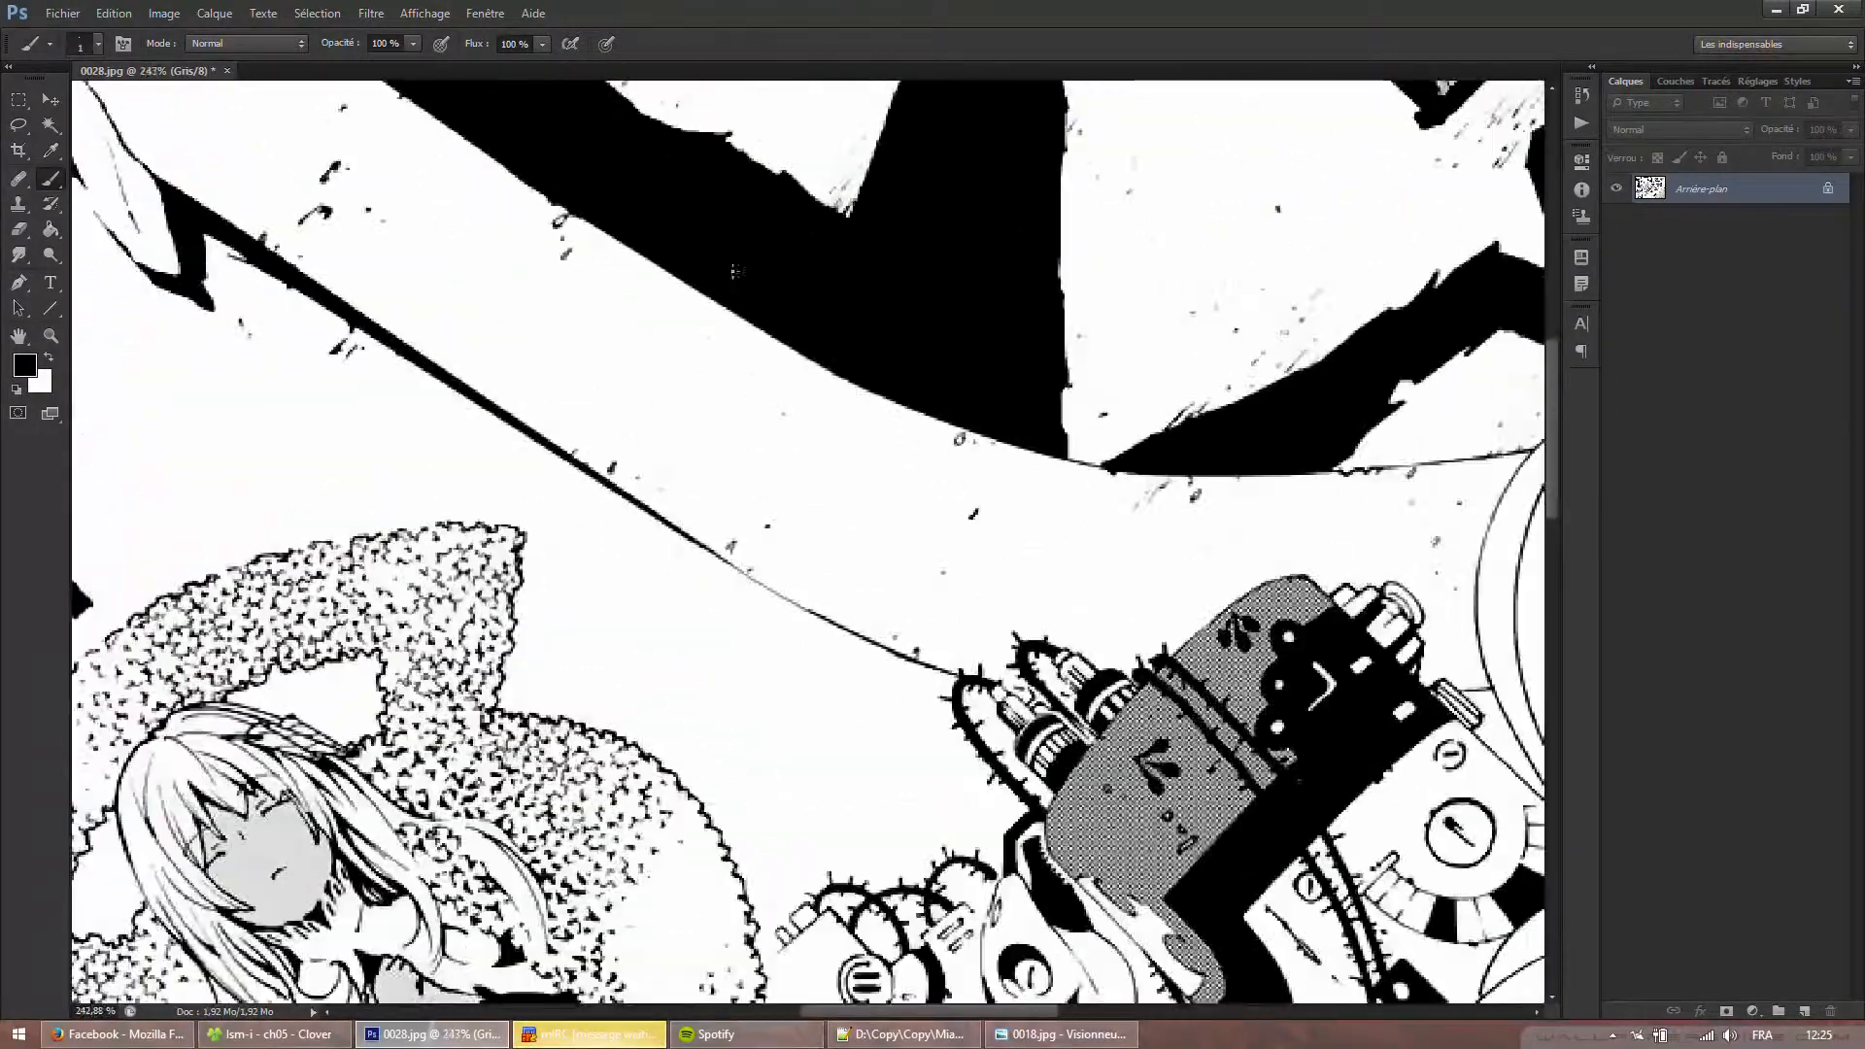
scroll(728, 290, "up", 6)
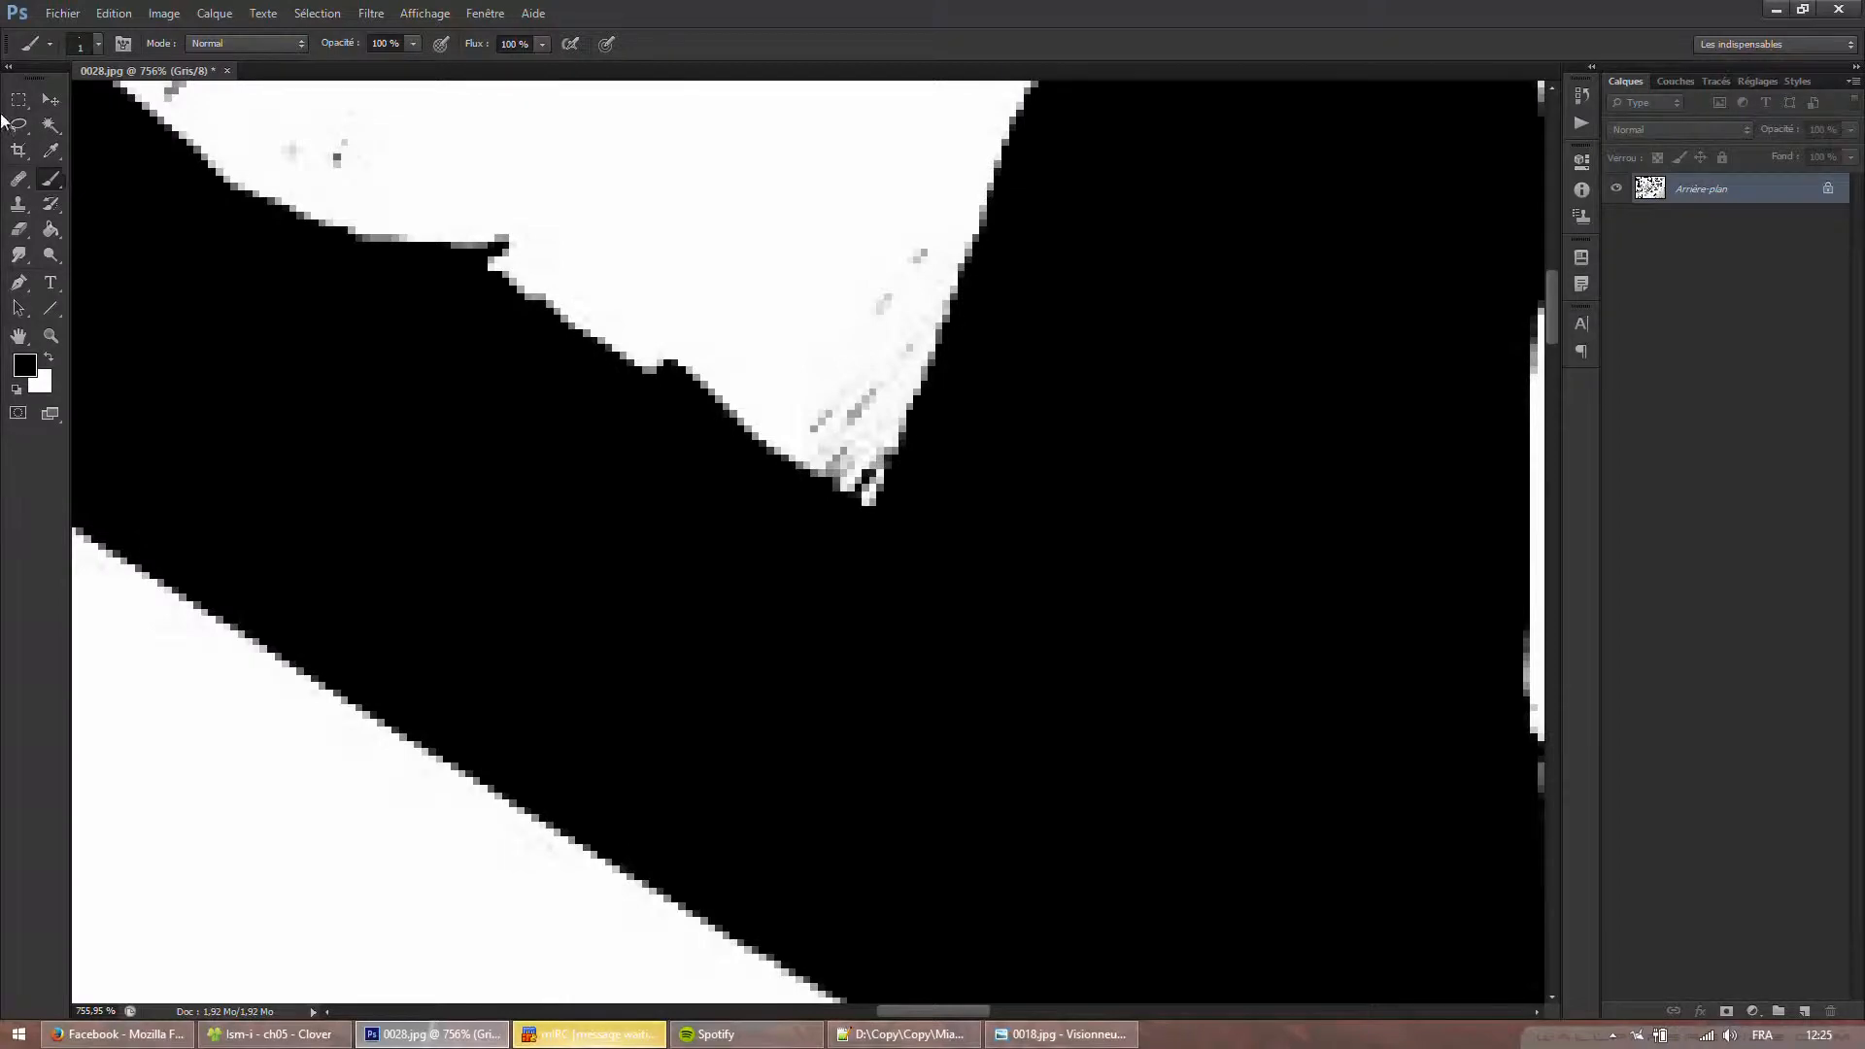
left_click(18, 204)
left_click_drag(796, 442, 778, 428)
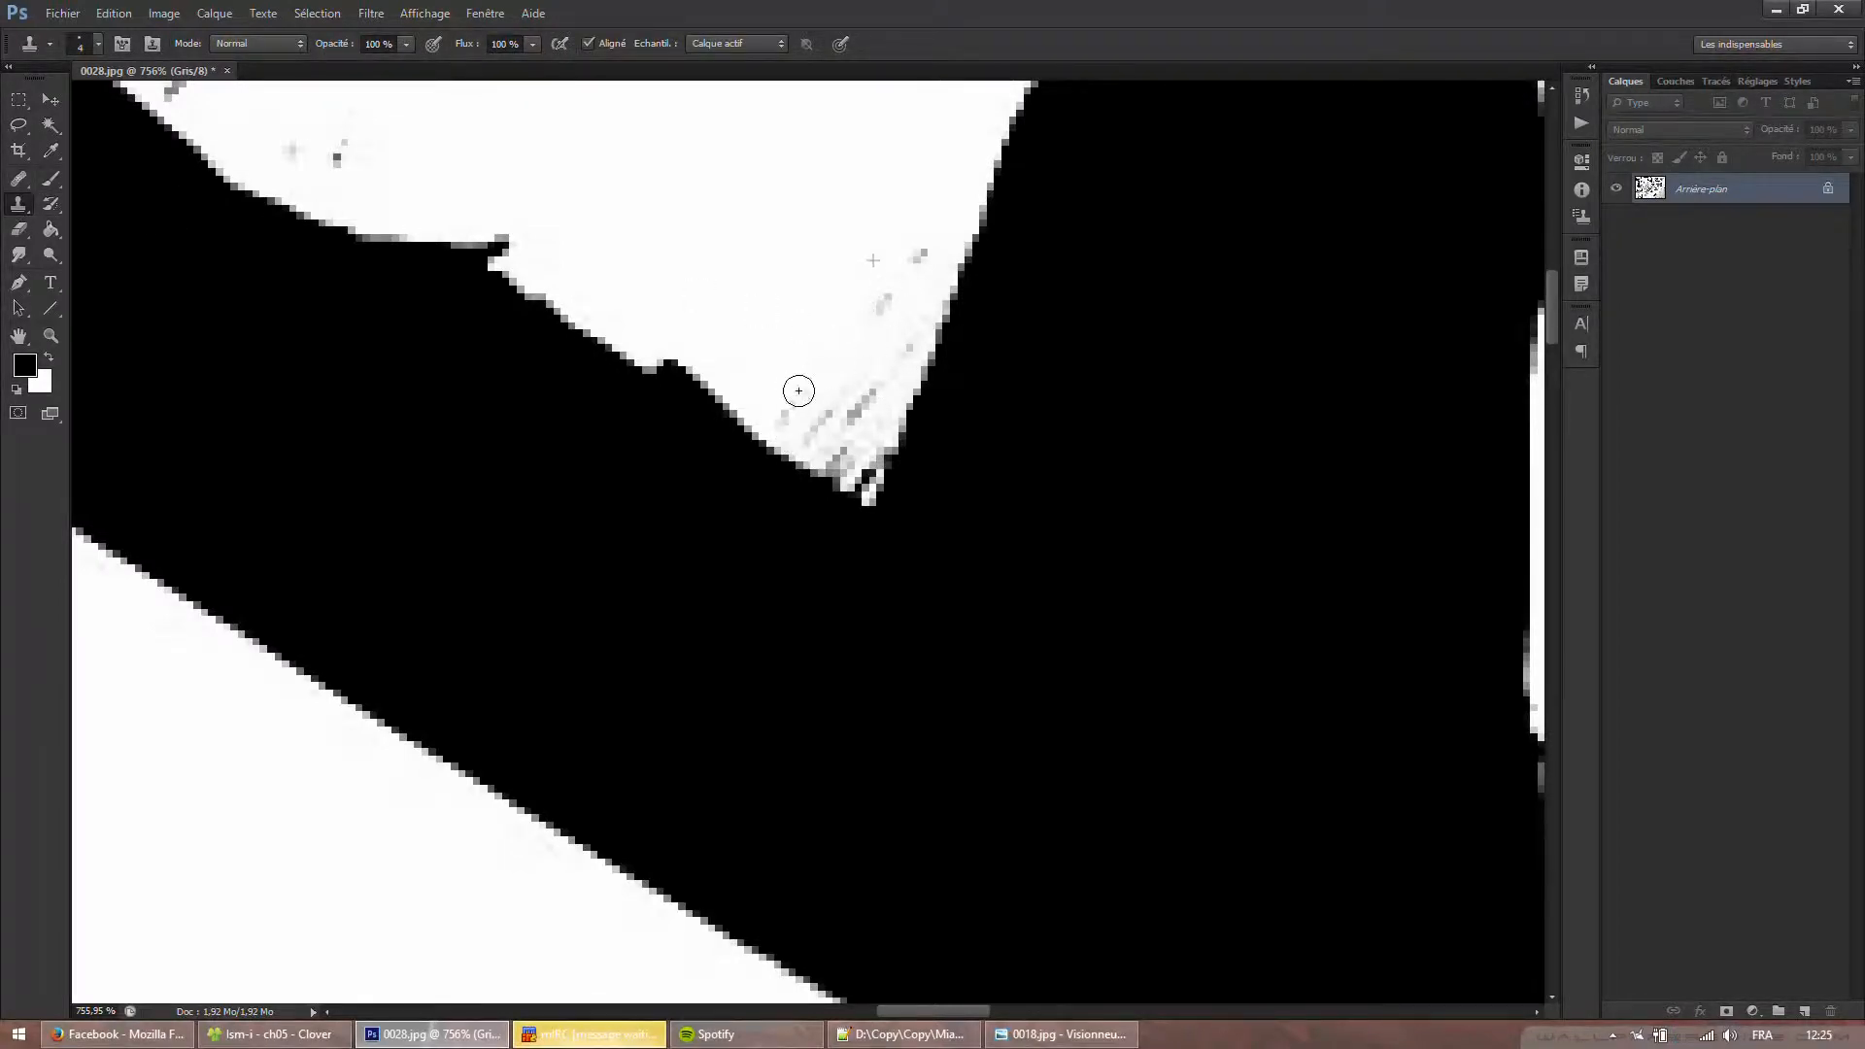
Extend the thin diagonal hatch line near the page's upper edge across the seam with the Clone Stamp.
scroll(820, 363, "down", 6, "alt")
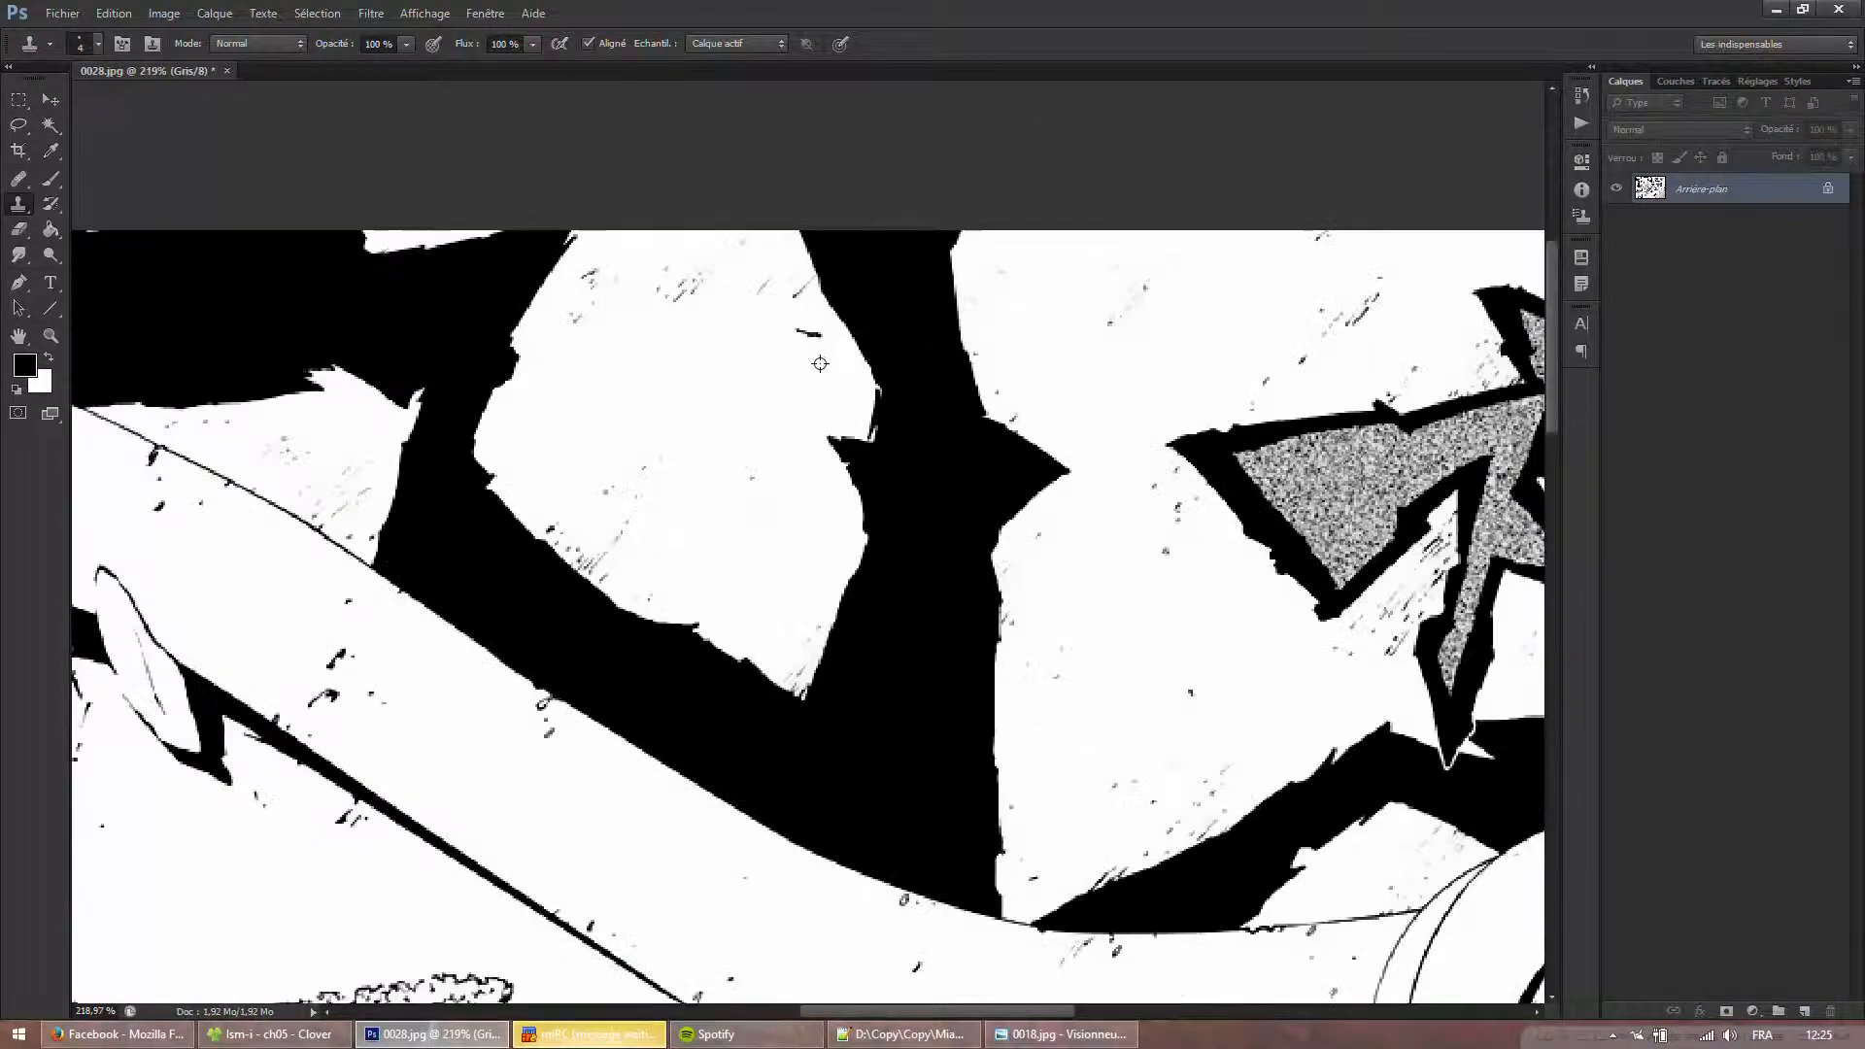
scroll(820, 363, "up", 3, "alt")
scroll(691, 304, "up", 5, "alt")
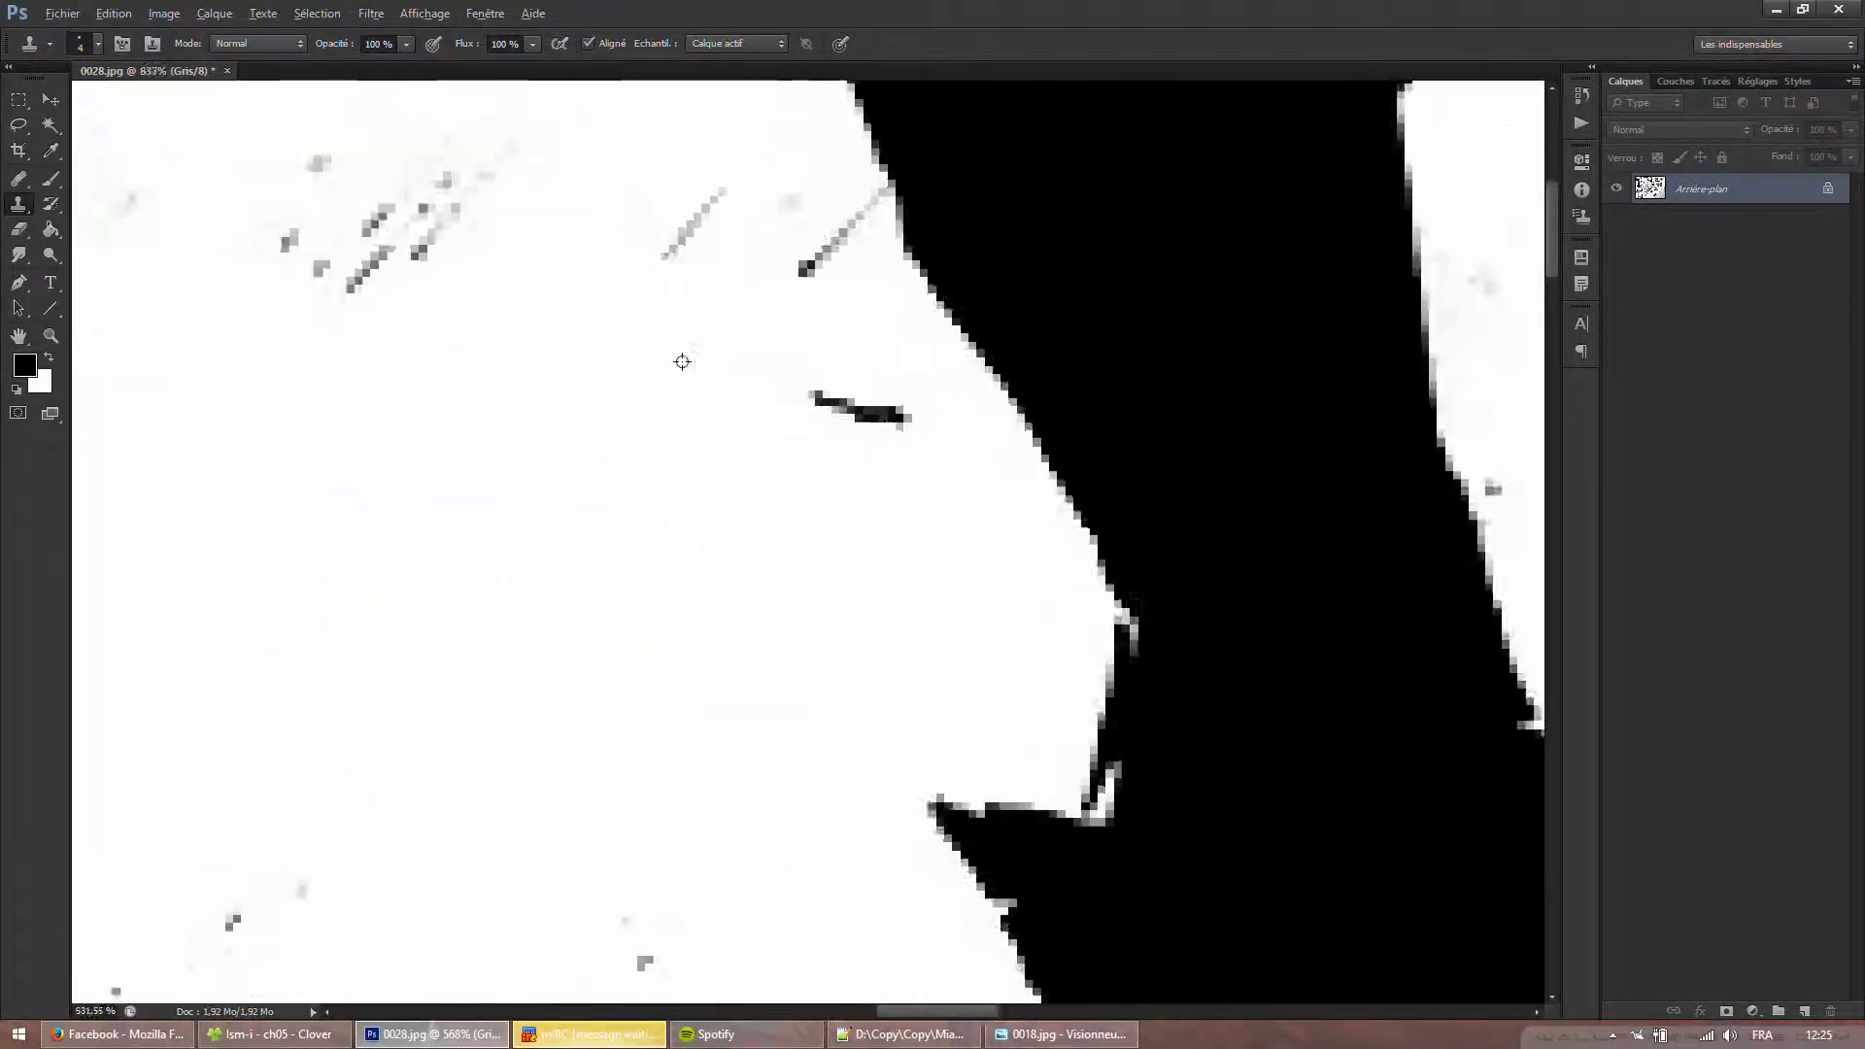
mouse_move(732, 259)
left_mouse_down()
mouse_move(726, 321)
mouse_move(783, 187)
left_mouse_up()
left_click(697, 228, "alt")
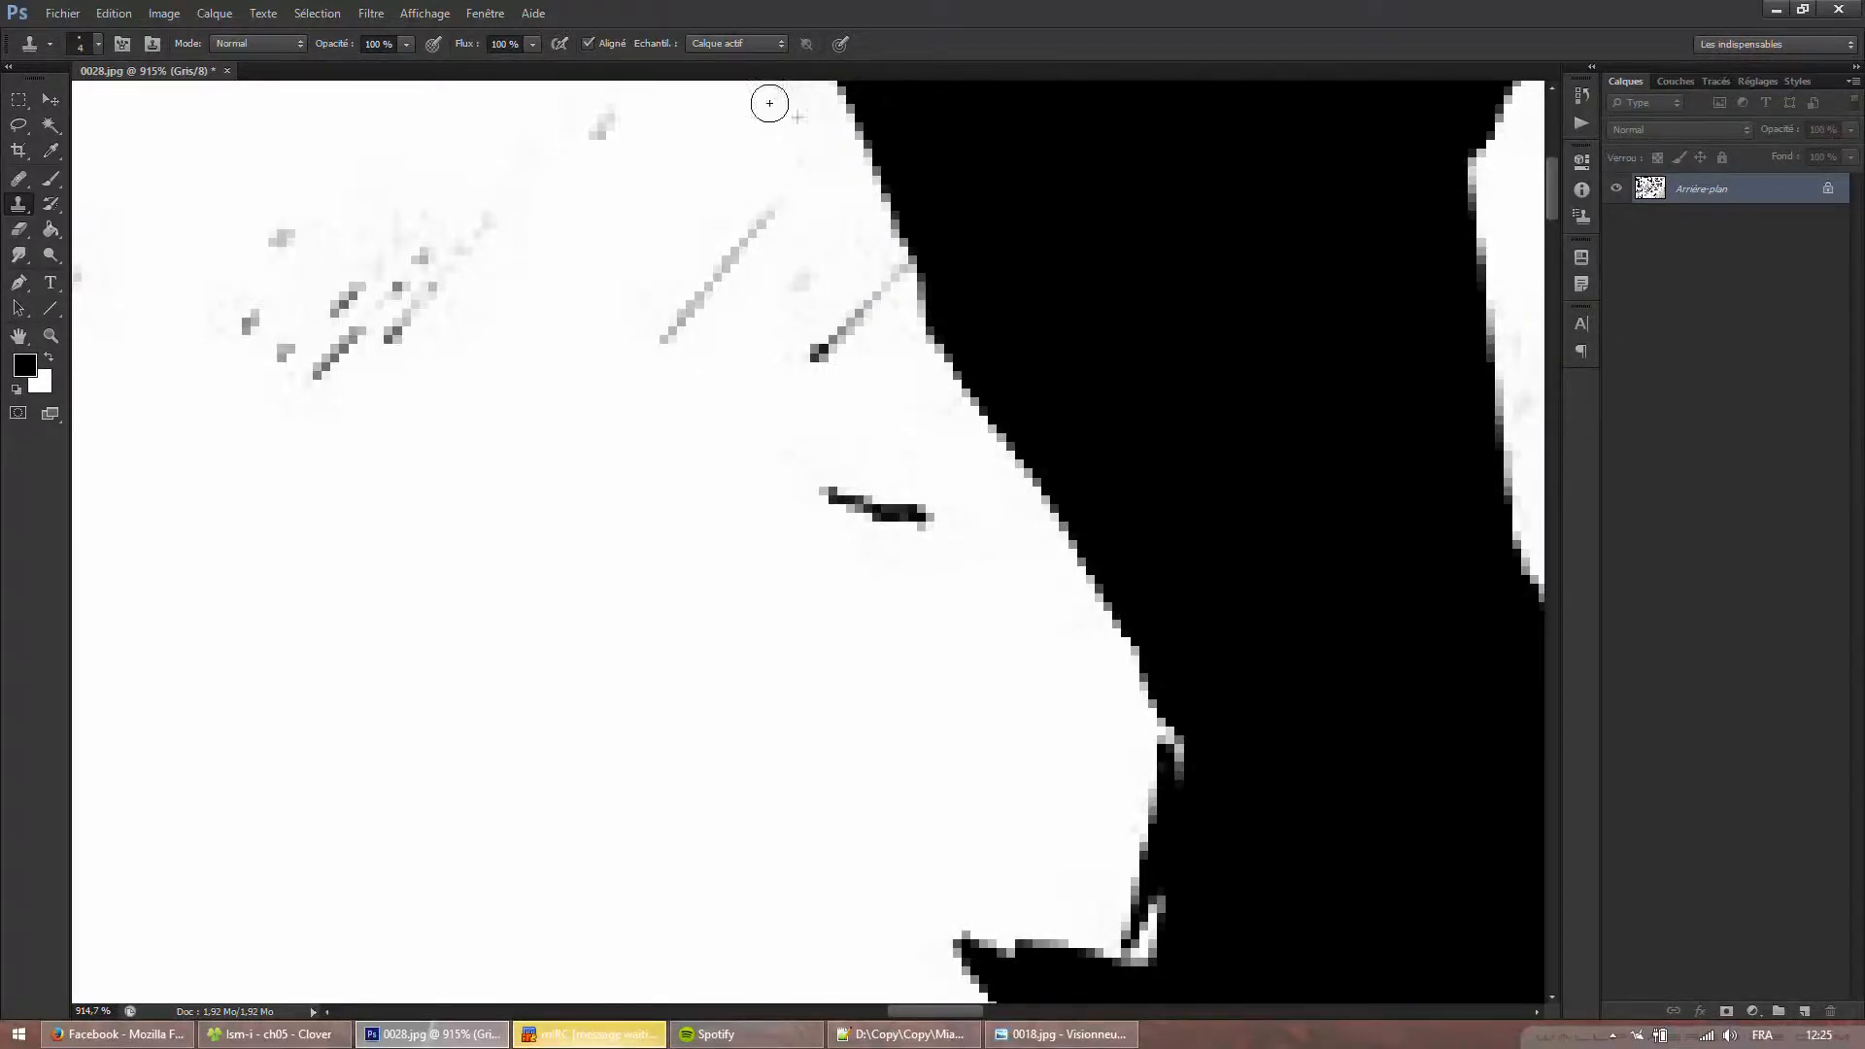
Check the whole spread and the emblem on the sphere for remaining seam flaws, and save the file.
scroll(700, 125, "down", 10, "alt")
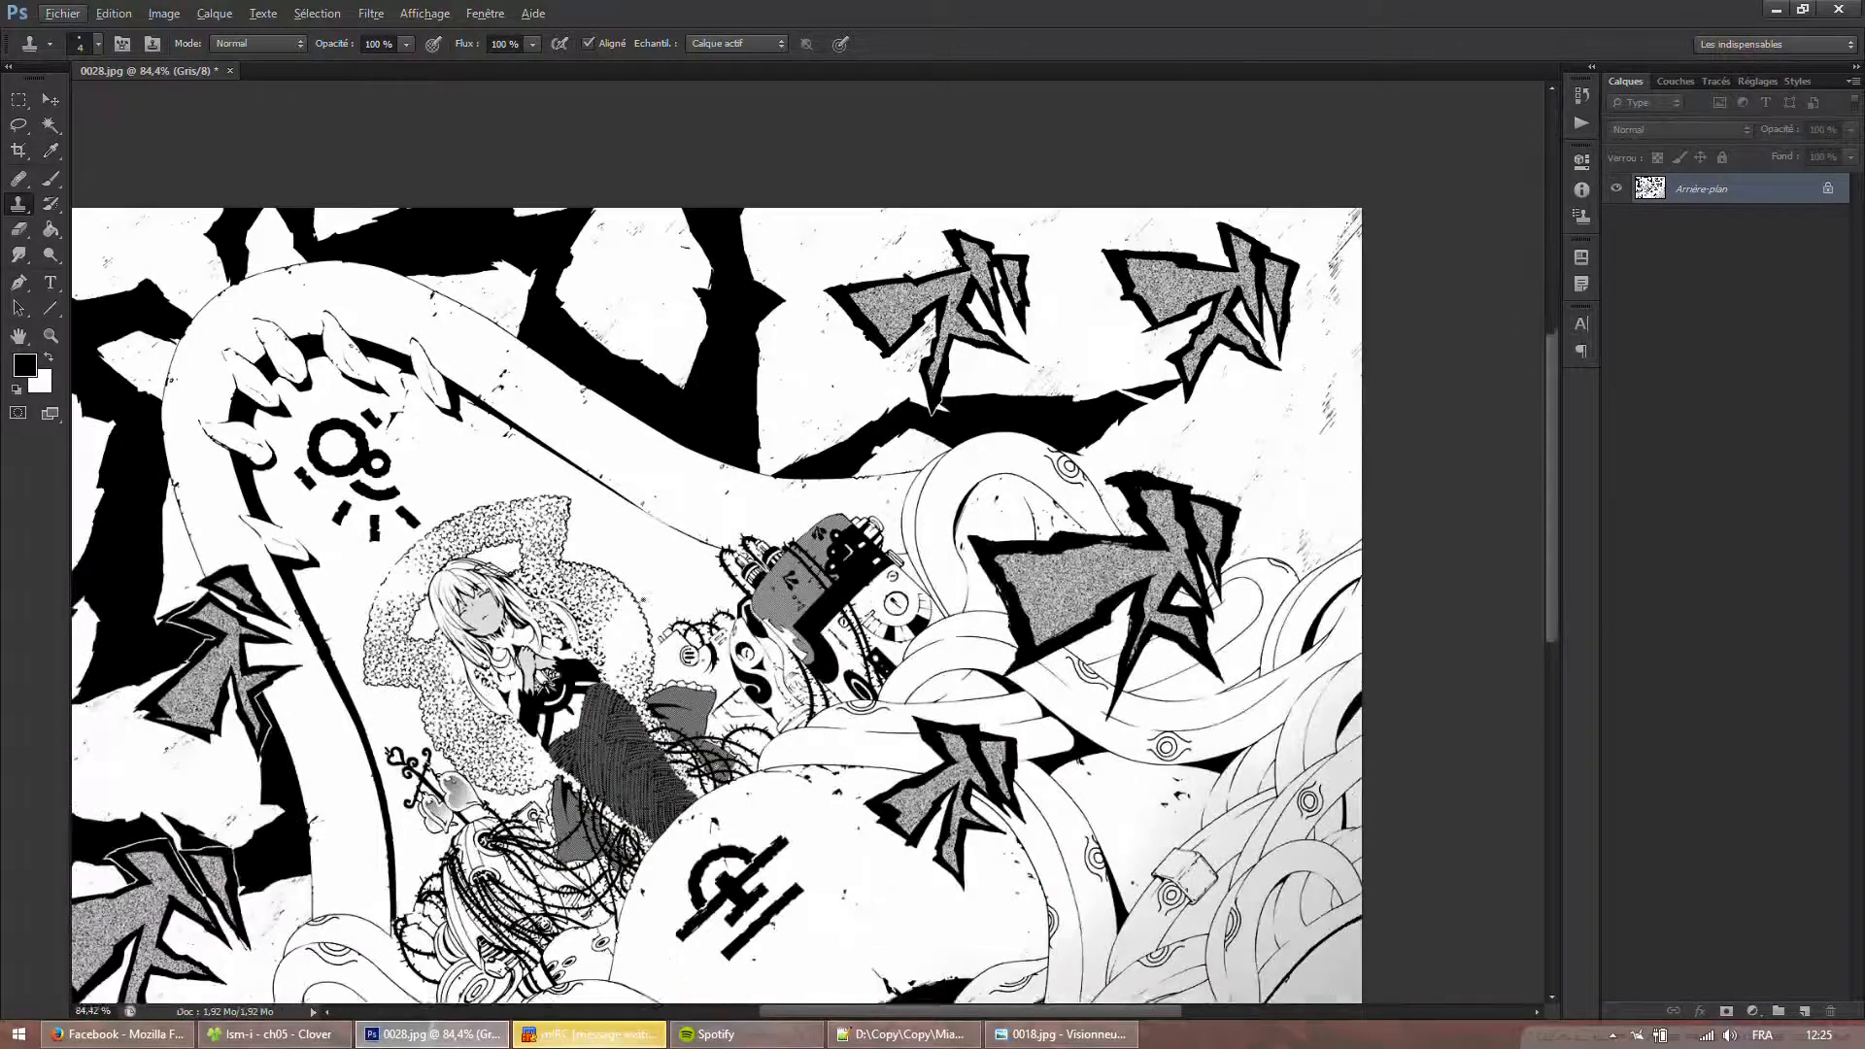
scroll(717, 545, "down", 1, "alt")
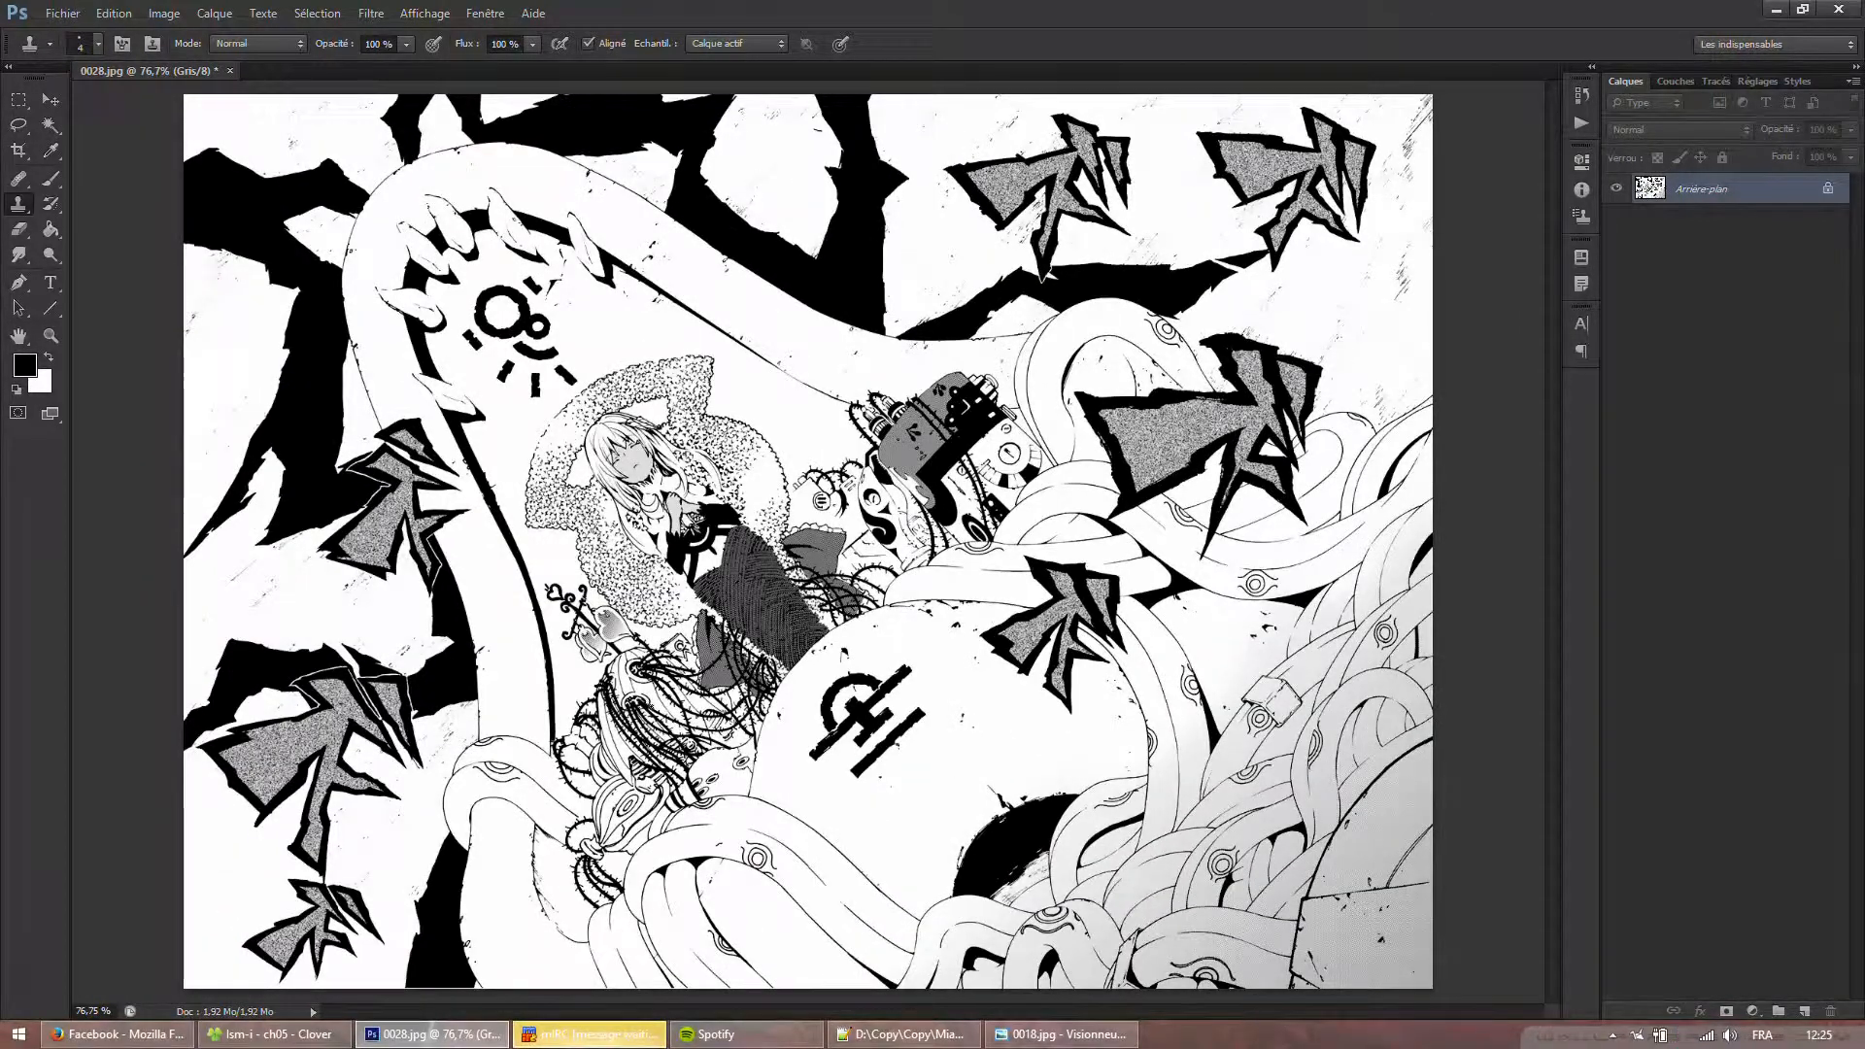
scroll(857, 794, "up", 6, "alt")
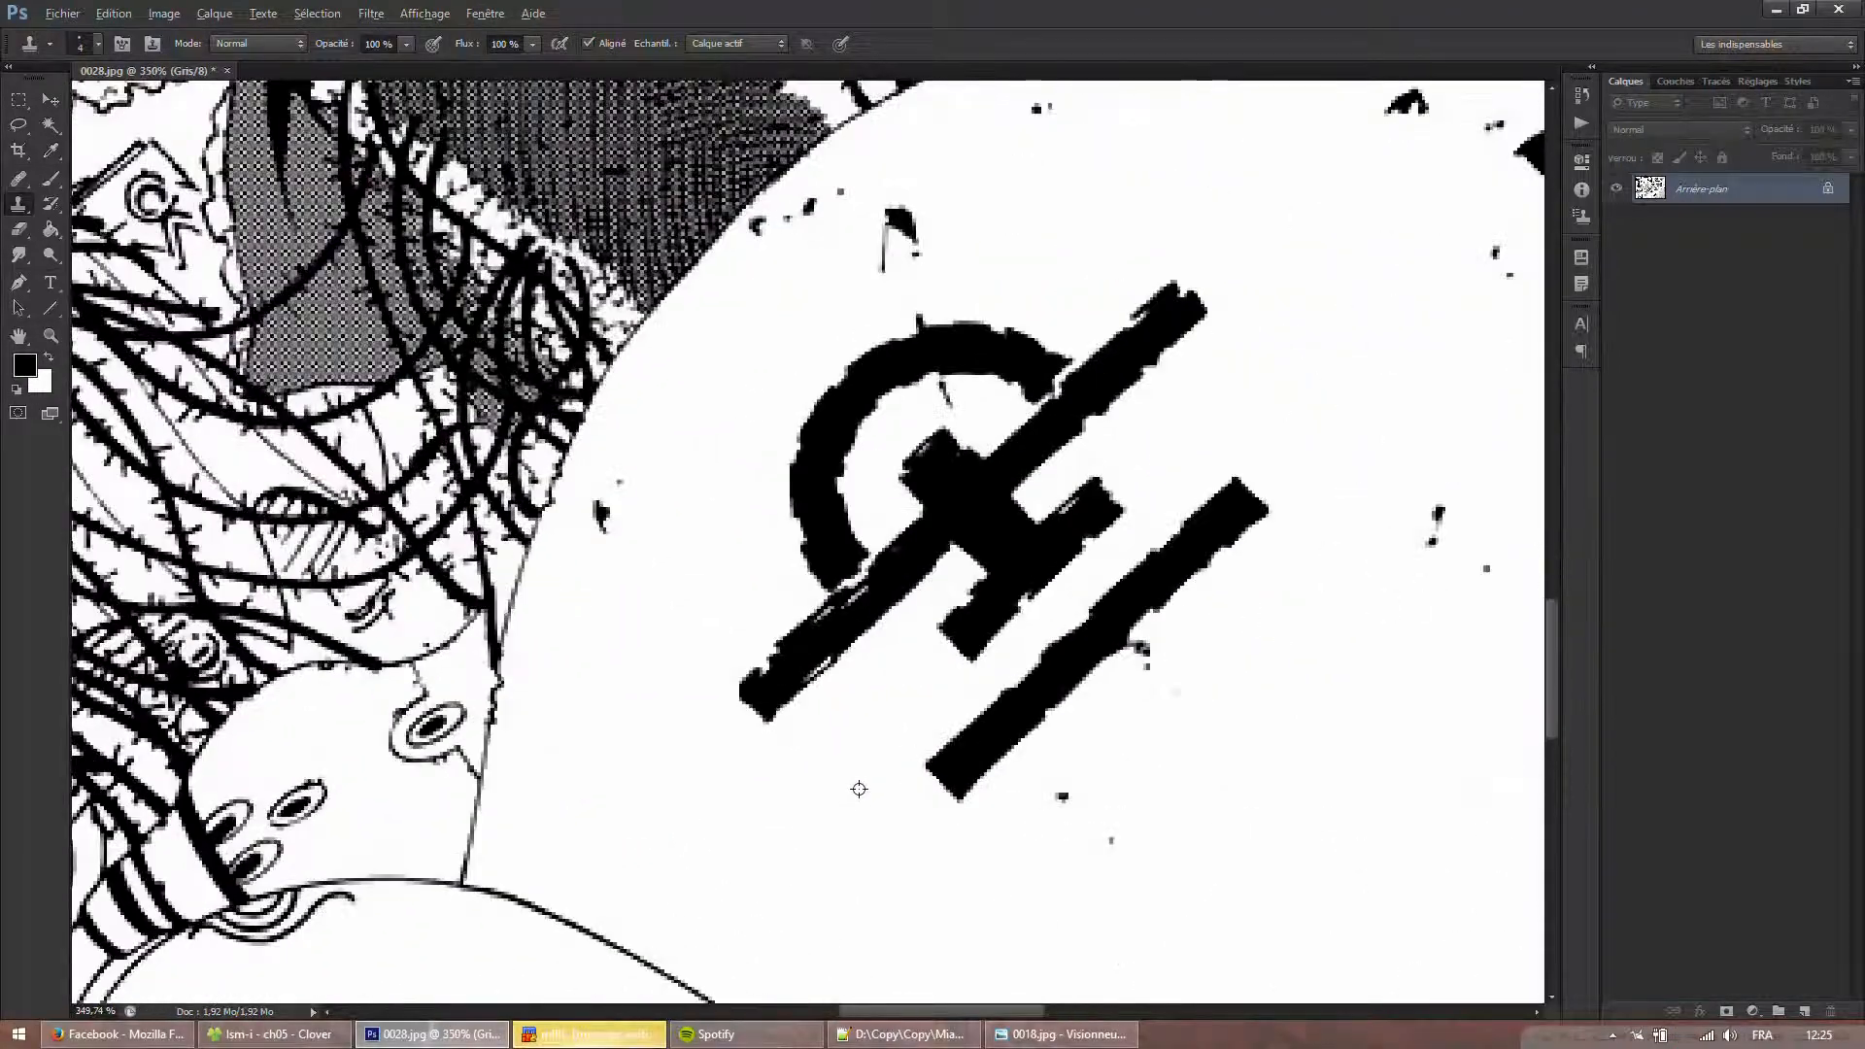
scroll(857, 793, "down", 2, "alt")
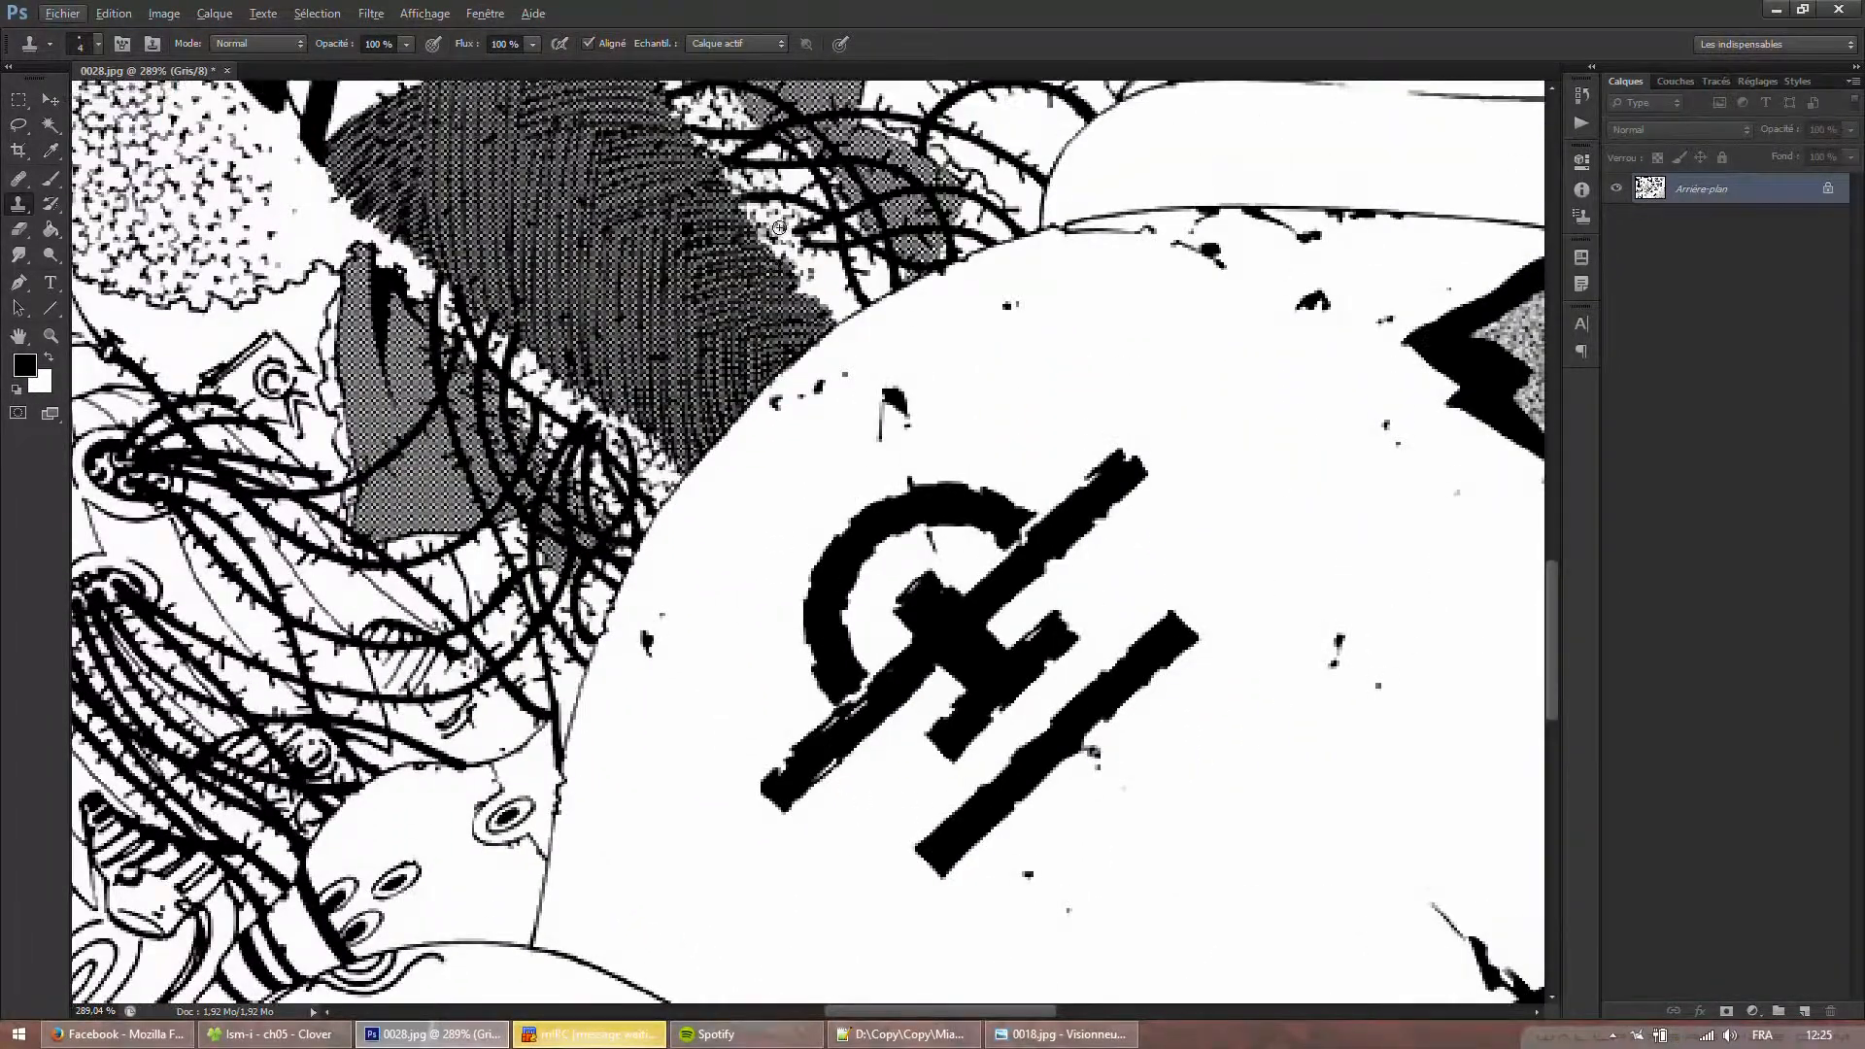
scroll(779, 227, "up", 2)
scroll(741, 279, "down", 8, "alt")
key("ctrl+s")
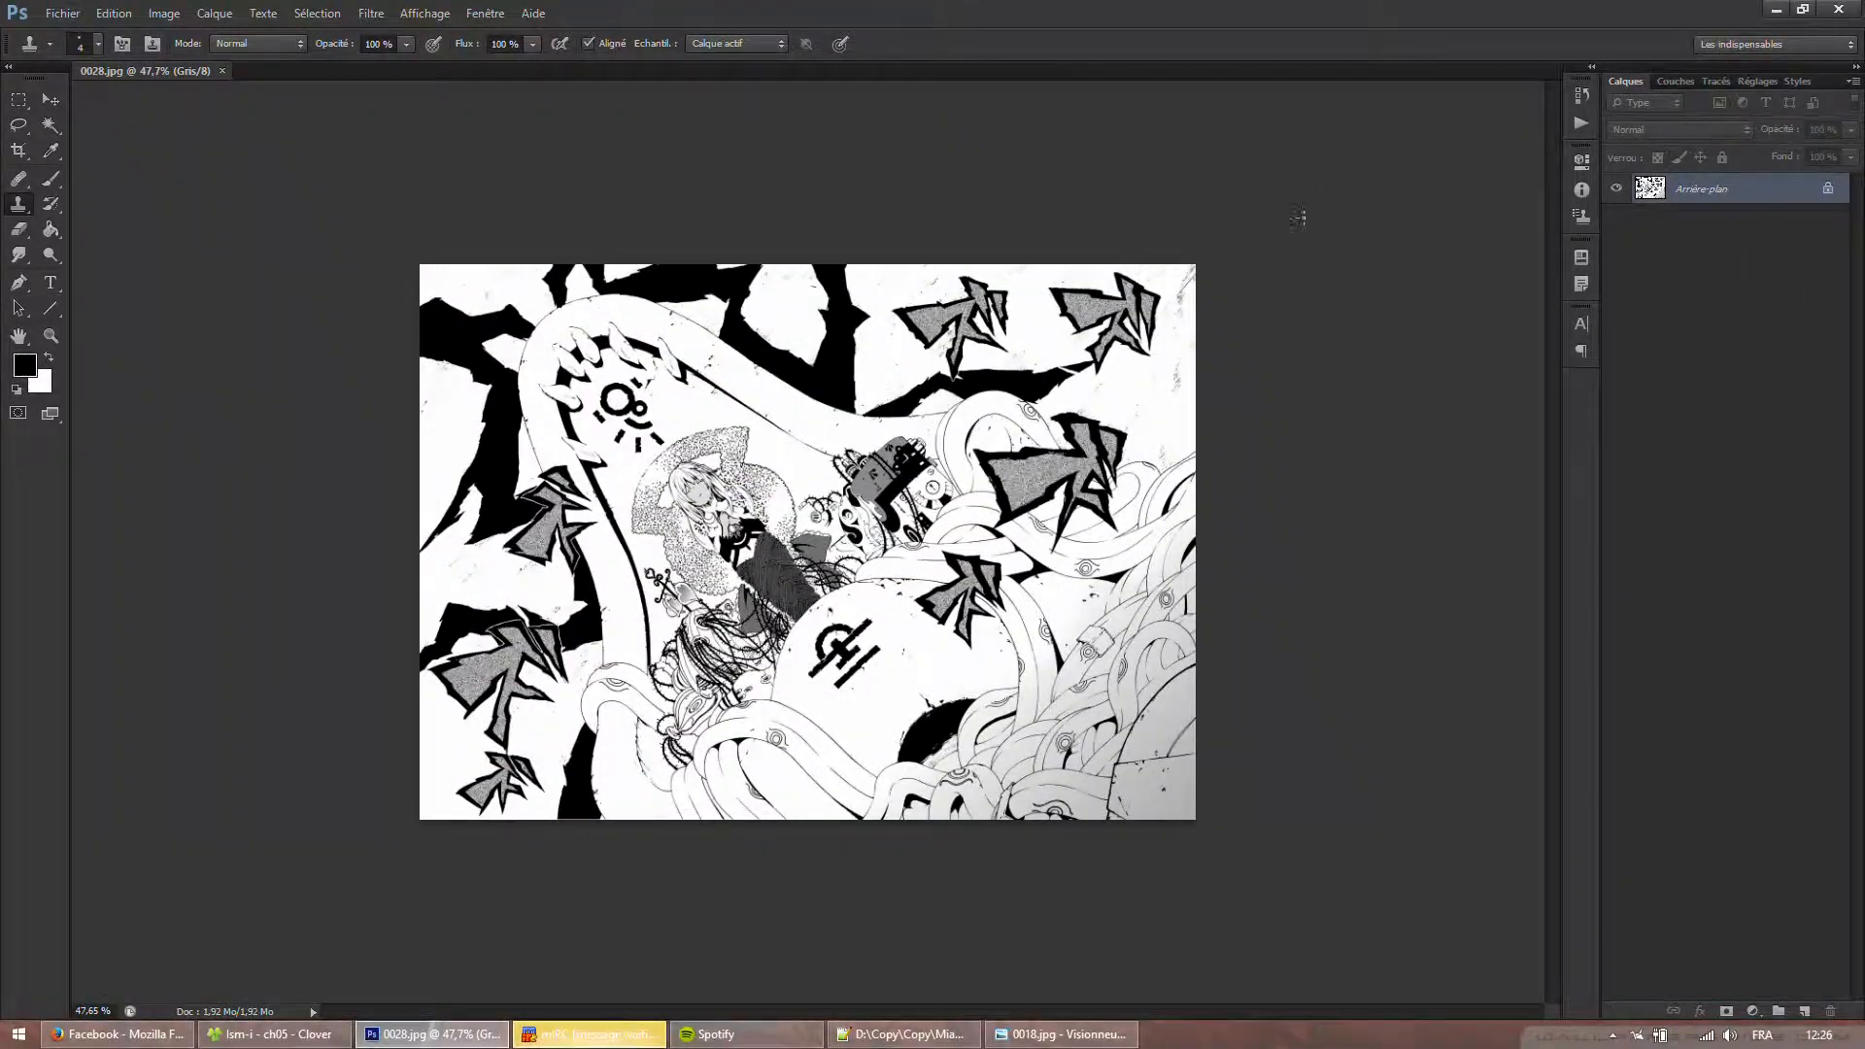
Marquee-select the spread without the thin strip at its bottom edge, crop to the selection and save the file.
left_click(19, 99)
mouse_move(376, 233)
left_mouse_down()
mouse_move(1205, 772)
mouse_move(1361, 834)
mouse_move(1362, 817)
left_mouse_up()
key("ctrl+d")
key("ctrl+s")
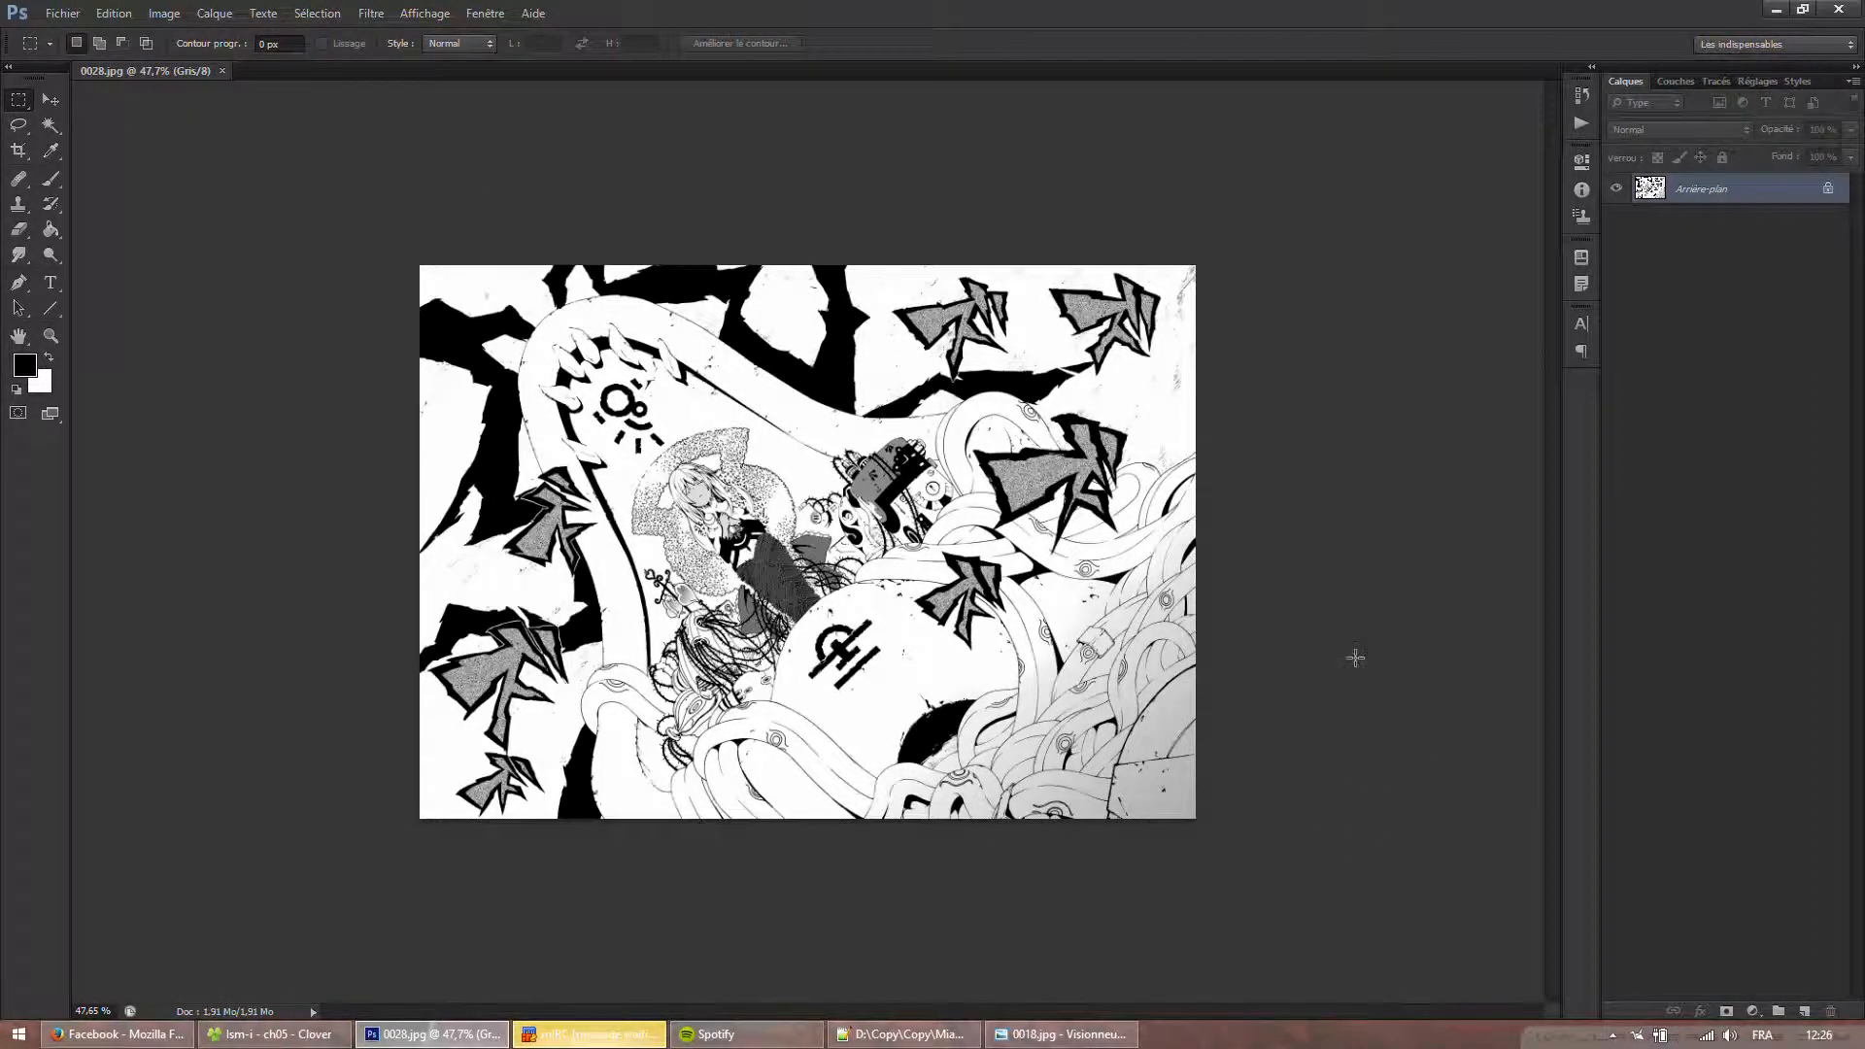